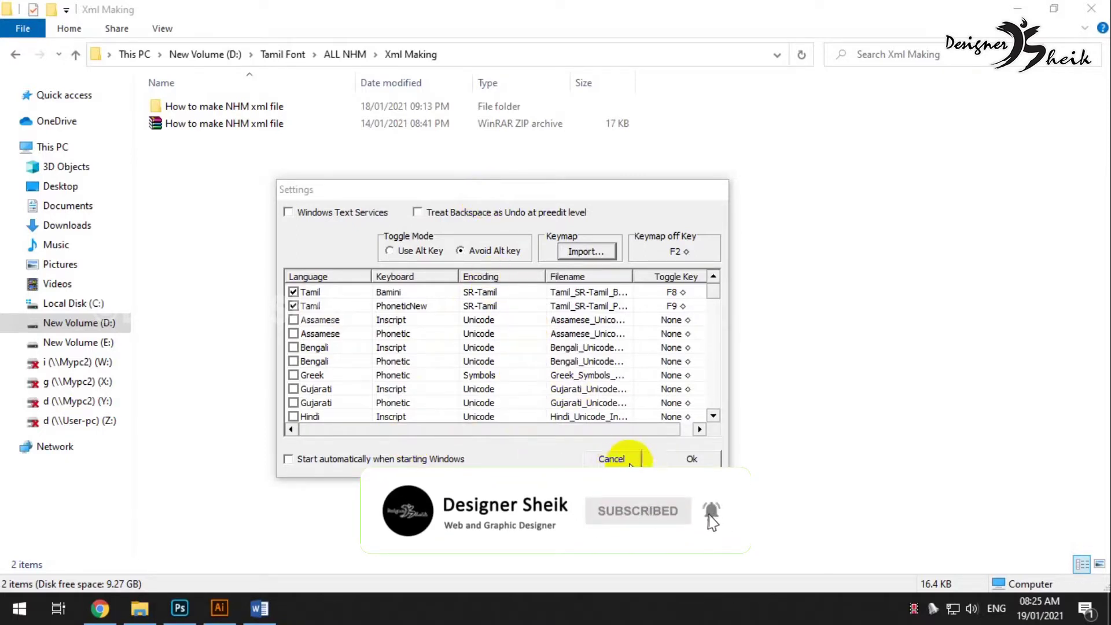
Apply the NHM Writer keyboard settings and accept the application restart.
{"action": "left_click", "coordinate": [692, 458]}
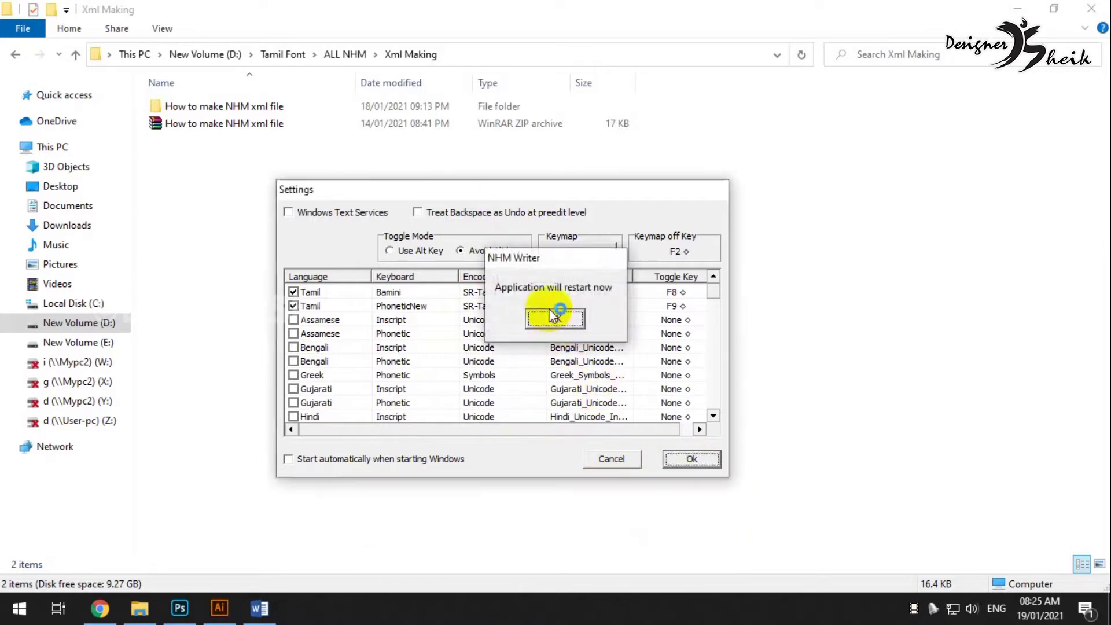
{"action": "left_click", "coordinate": [555, 318]}
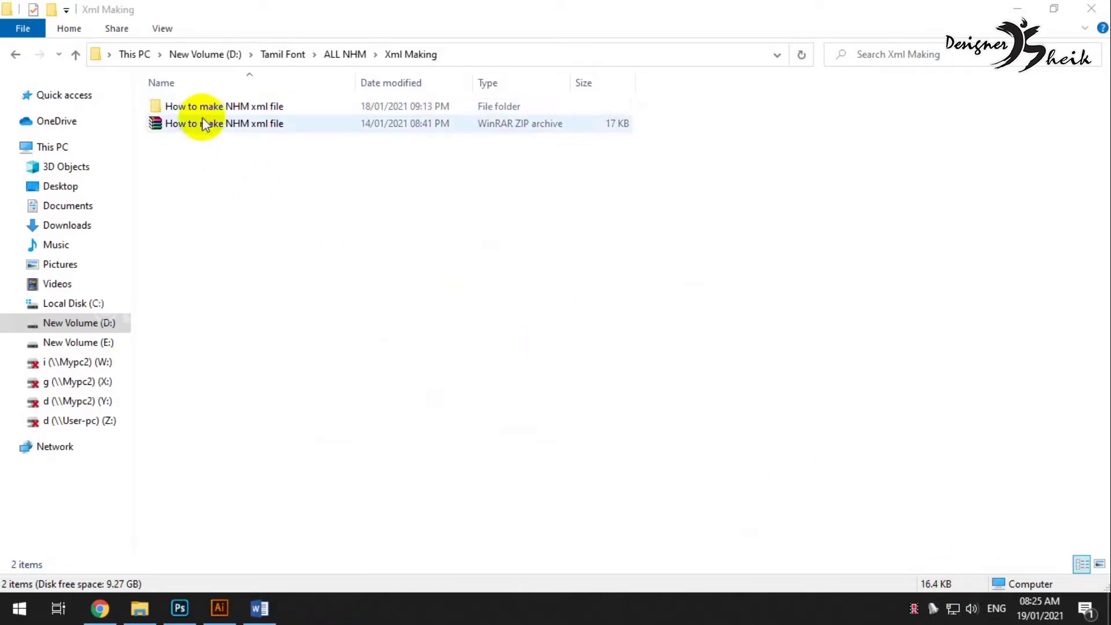
Open the extracted "How to make NHM xml file" folder and point out the NHM Writer Xml File Making workbook.
{"action": "left_click", "coordinate": [253, 126]}
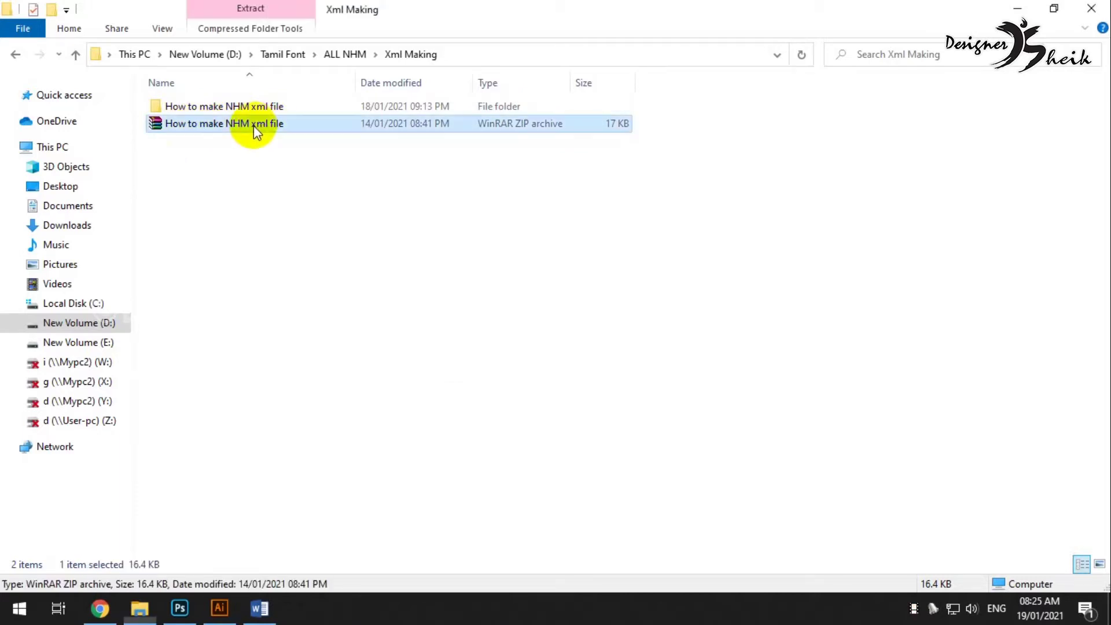
{"action": "right_click", "coordinate": [256, 127]}
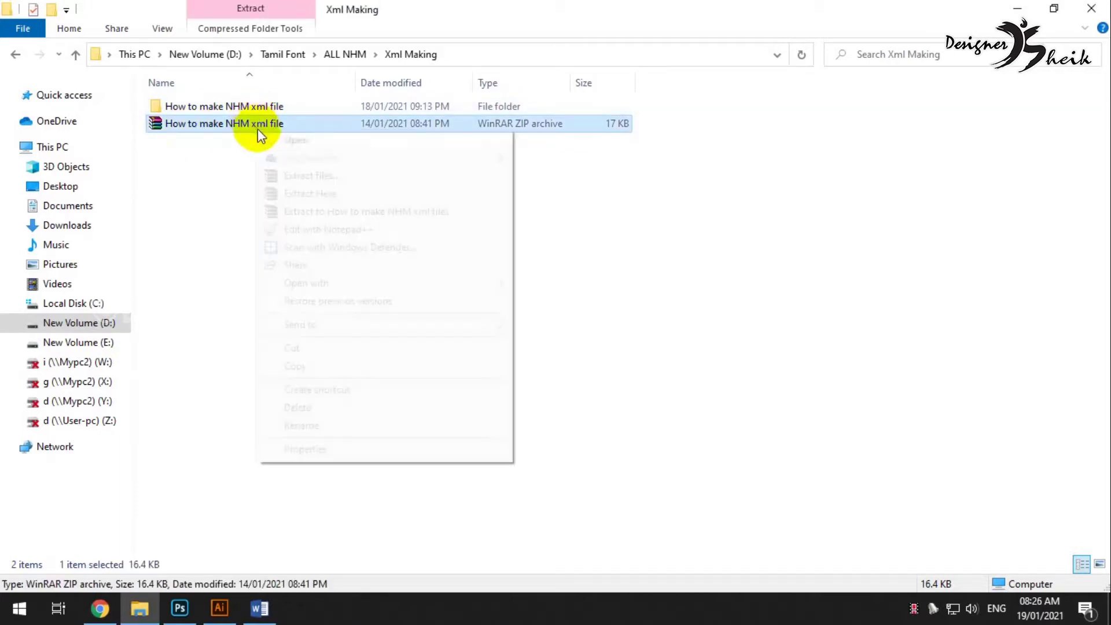
{"action": "left_click", "coordinate": [253, 106]}
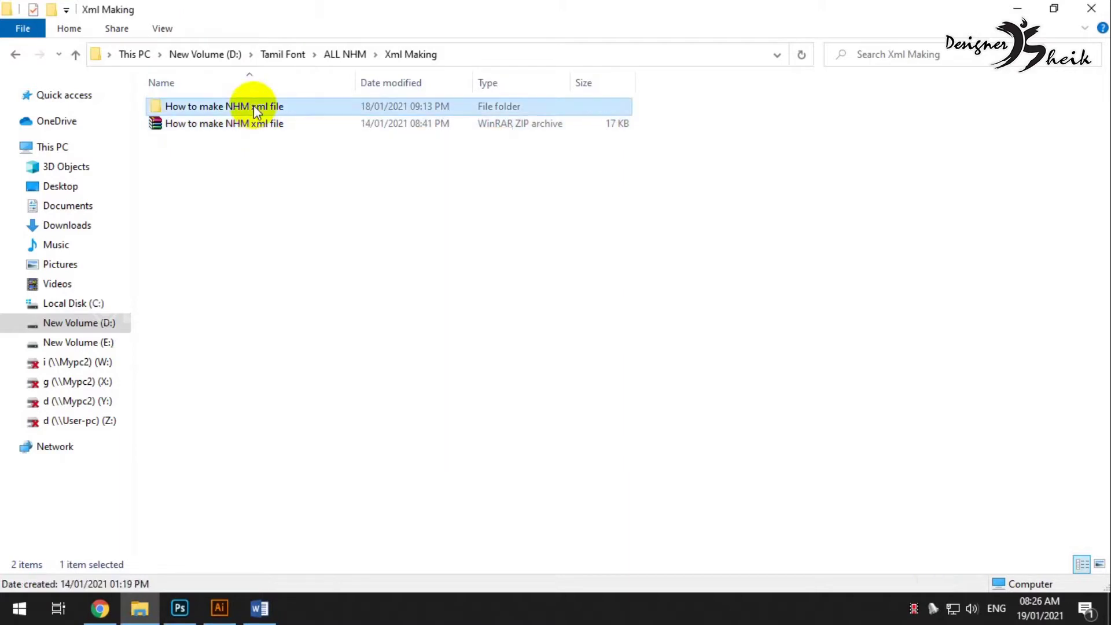
{"action": "double_click", "coordinate": [254, 106]}
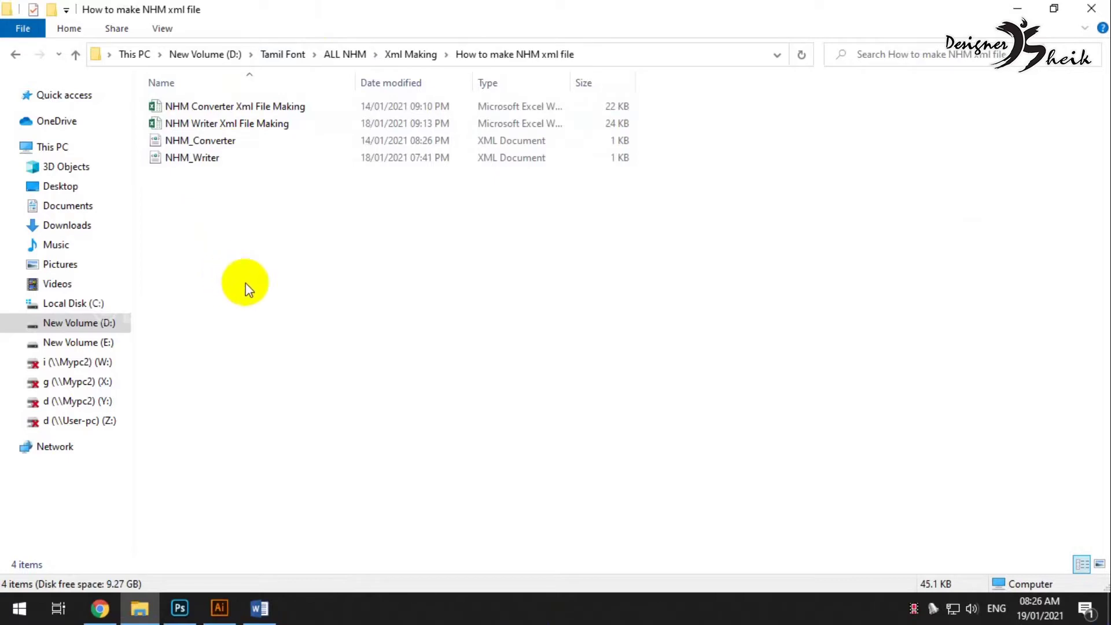
{"action": "left_click", "coordinate": [250, 125]}
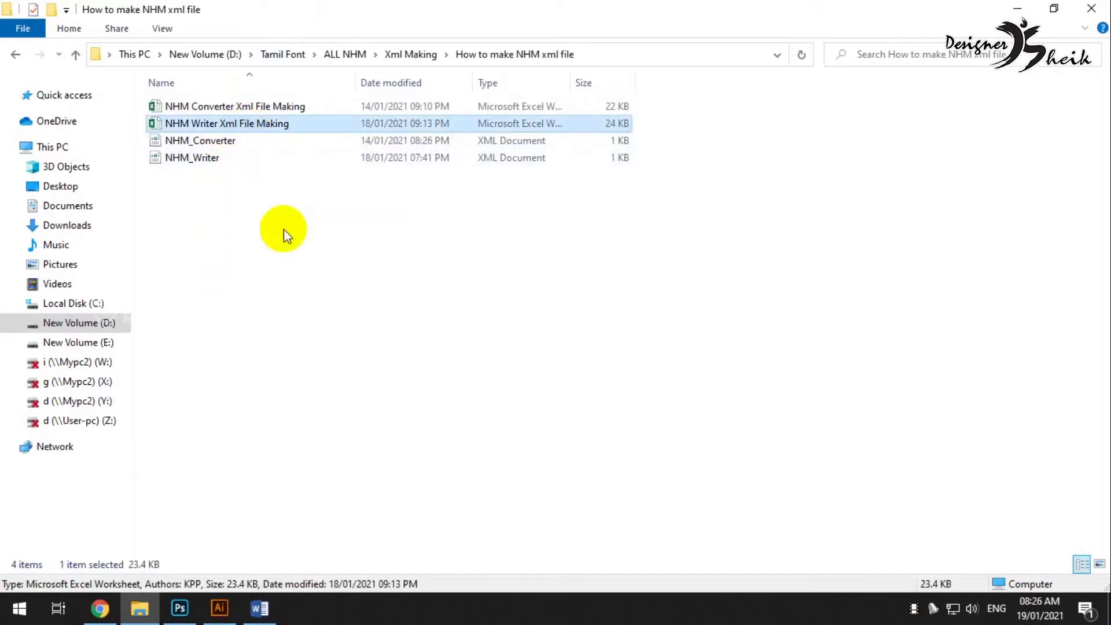
{"action": "left_click", "coordinate": [324, 258]}
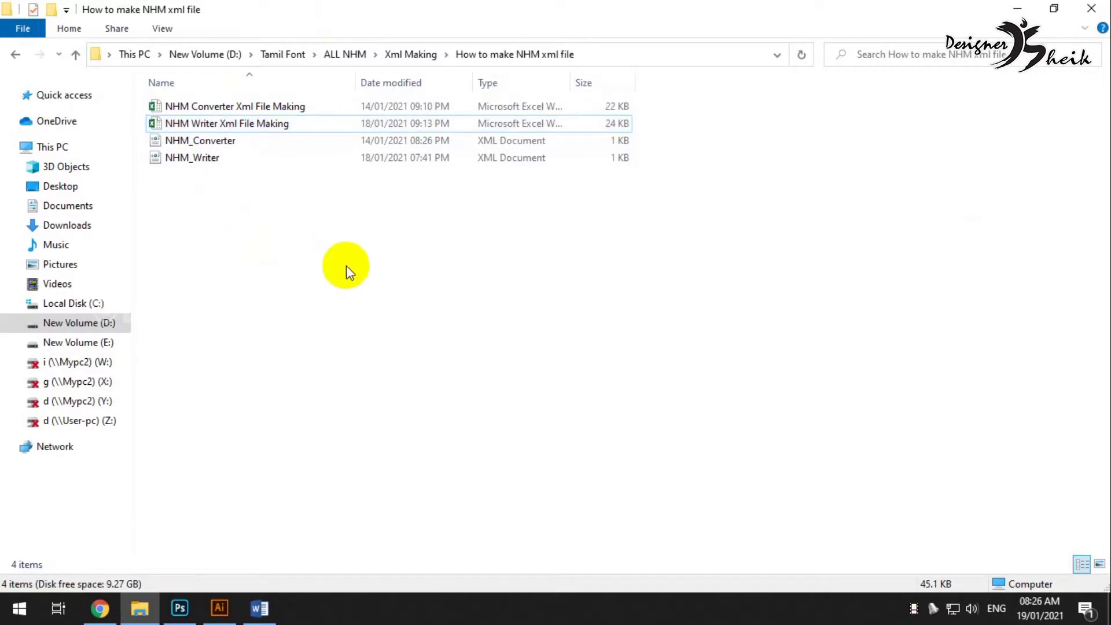
Switch to Chrome and open the Notepad++ Downloads page from the search results.
{"action": "left_click", "coordinate": [98, 614]}
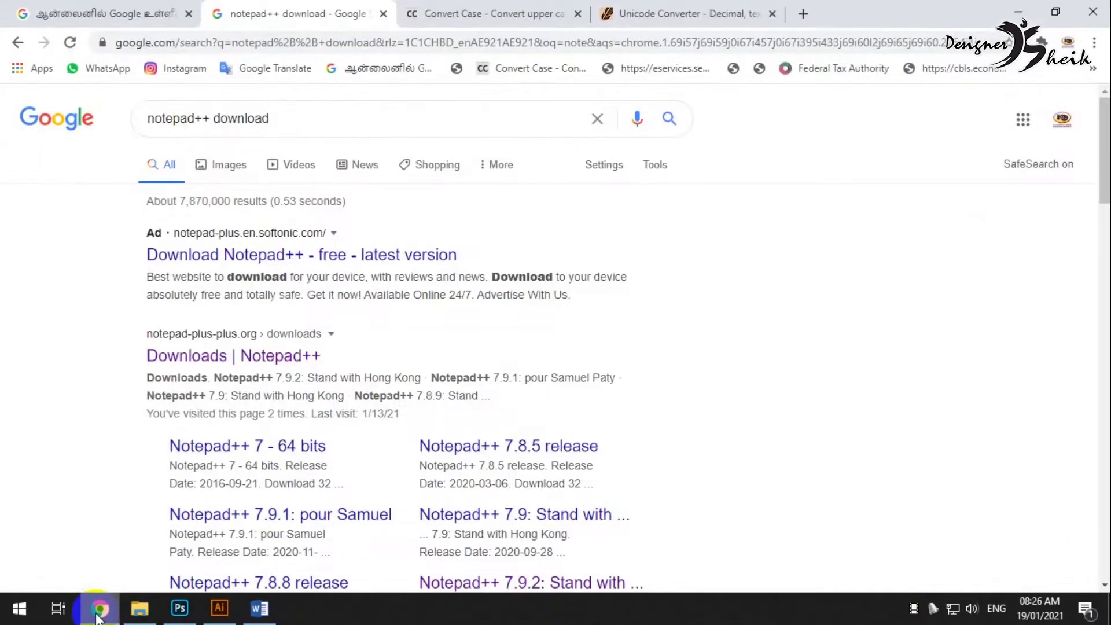
{"action": "left_click", "coordinate": [138, 361]}
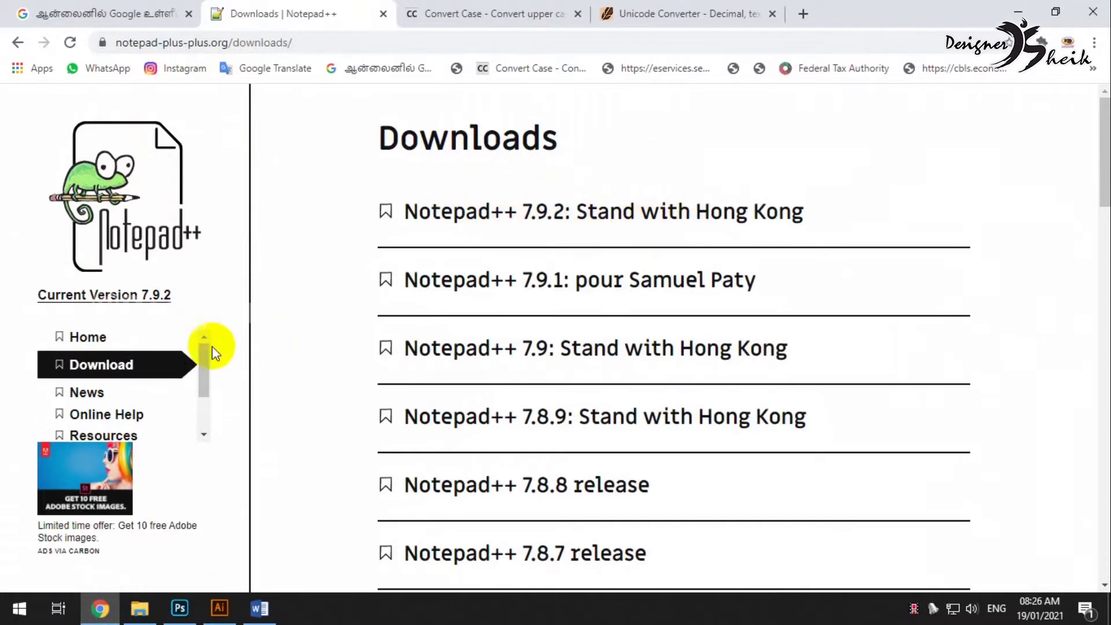
Examine the convertcase.net page and the branah.com Unicode Converter page along with their web addresses.
{"action": "left_click", "coordinate": [461, 7]}
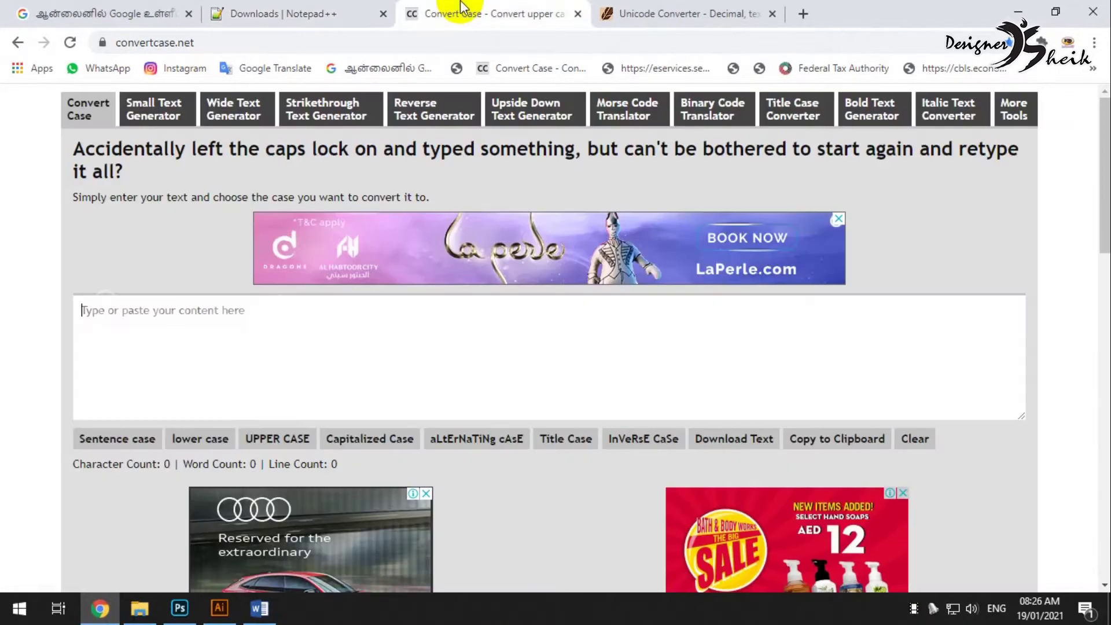
{"action": "left_click", "coordinate": [118, 44]}
{"action": "left_click", "coordinate": [296, 47]}
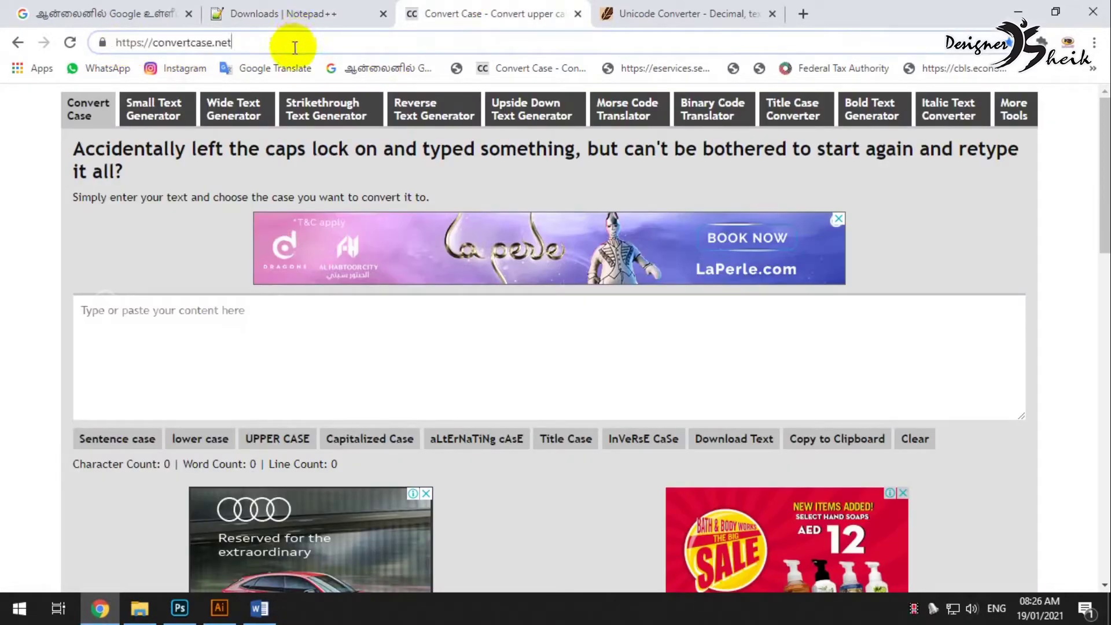
{"action": "left_click", "coordinate": [601, 13]}
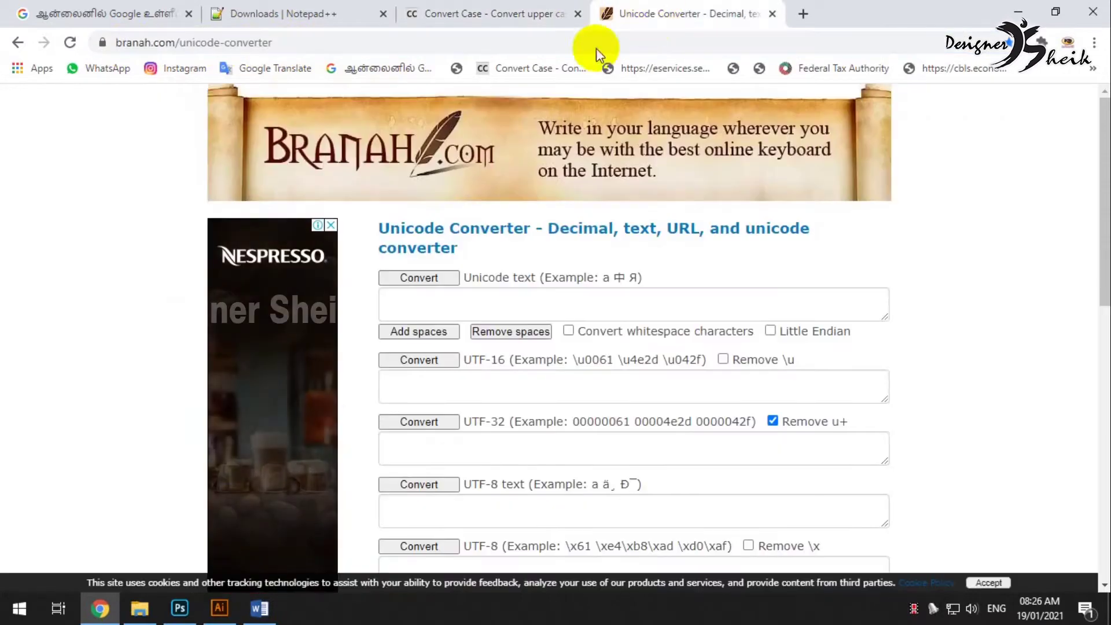
{"action": "left_click", "coordinate": [333, 42]}
{"action": "left_click", "coordinate": [102, 256]}
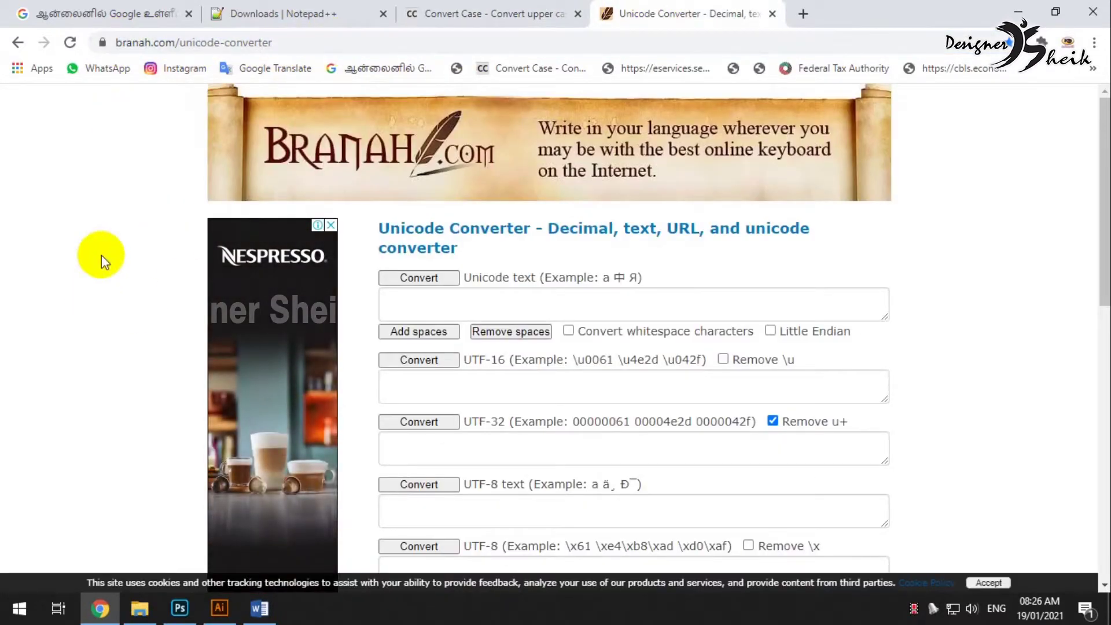
Check the blank Word document, return to the file folder and launch Character Map.
{"action": "left_click", "coordinate": [260, 608]}
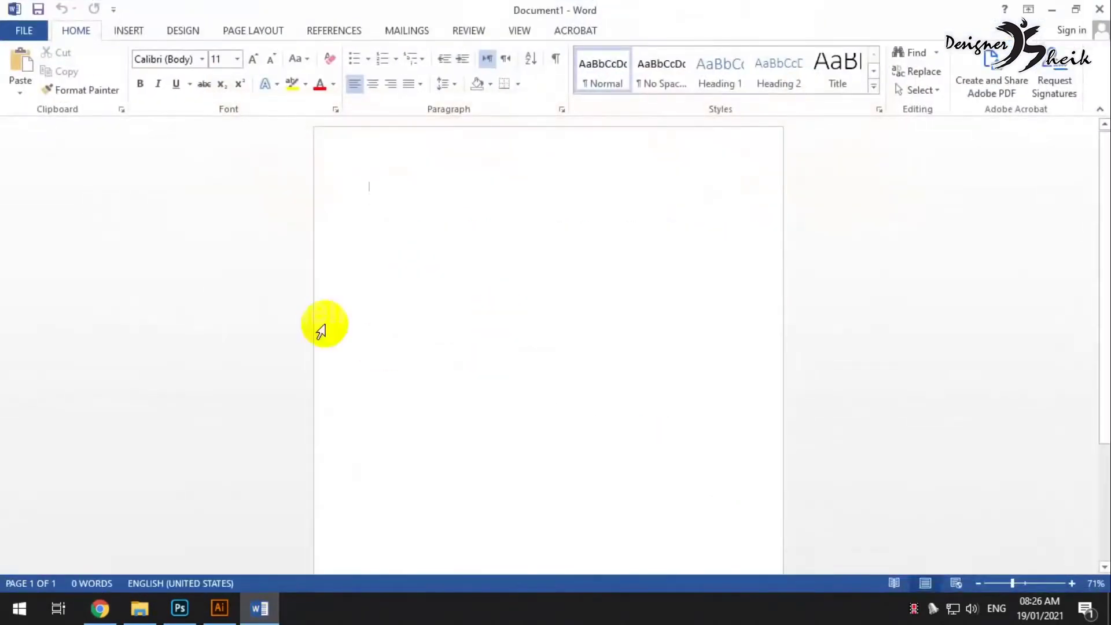
{"action": "left_click", "coordinate": [139, 608]}
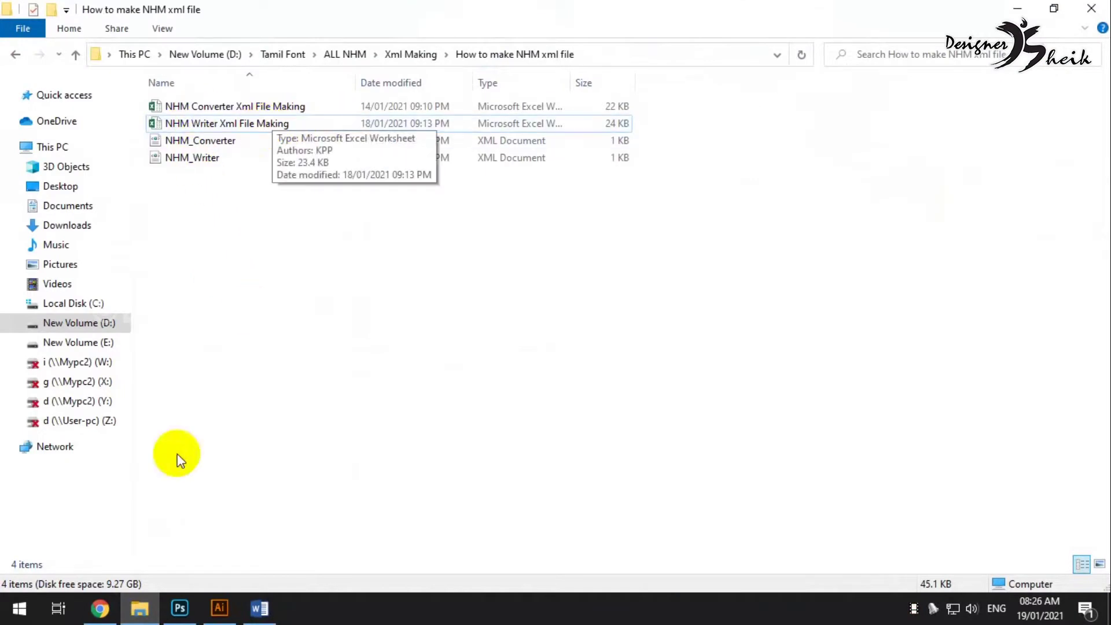
{"action": "left_click", "coordinate": [21, 616]}
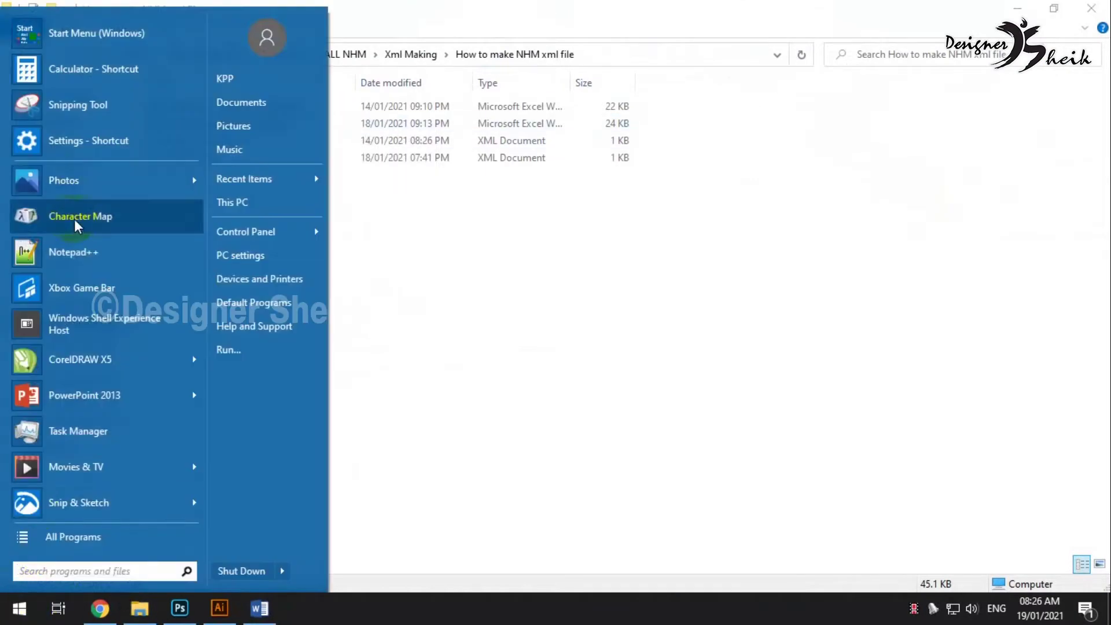
{"action": "left_click", "coordinate": [74, 220]}
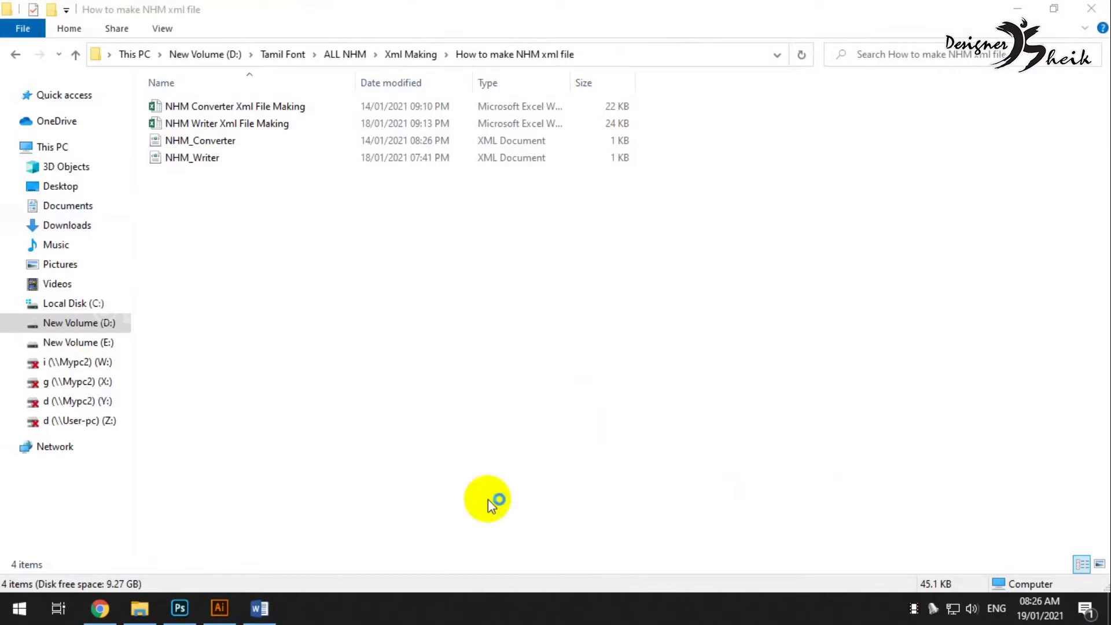
Look over the empty Illustrator and Photoshop workspaces, and bring up Character Map before minimizing it.
{"action": "left_click", "coordinate": [221, 608]}
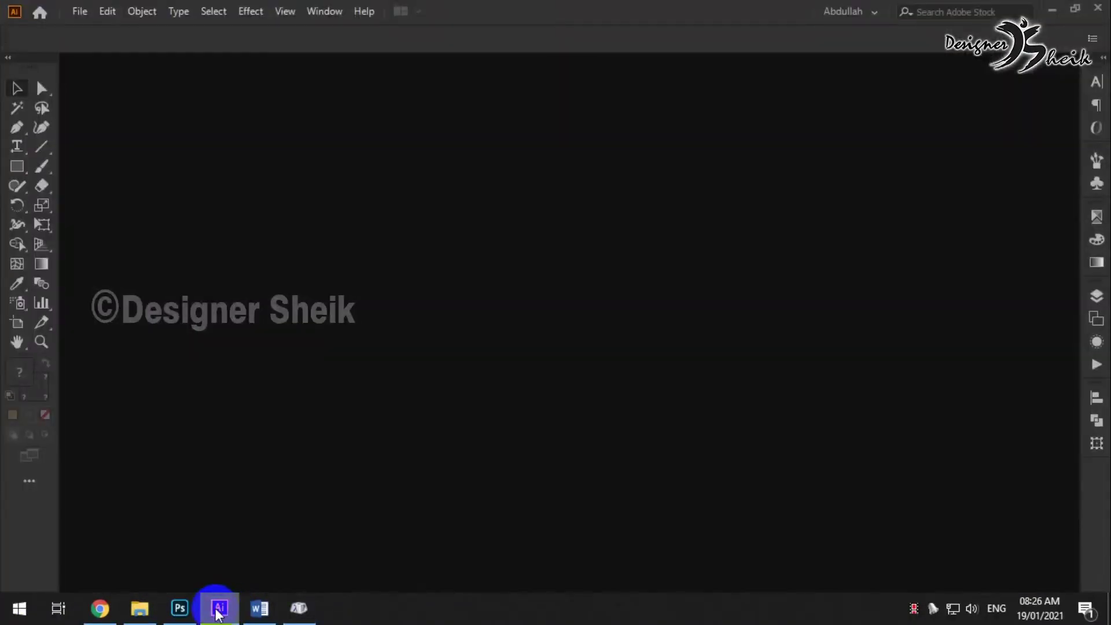
{"action": "left_click", "coordinate": [182, 606]}
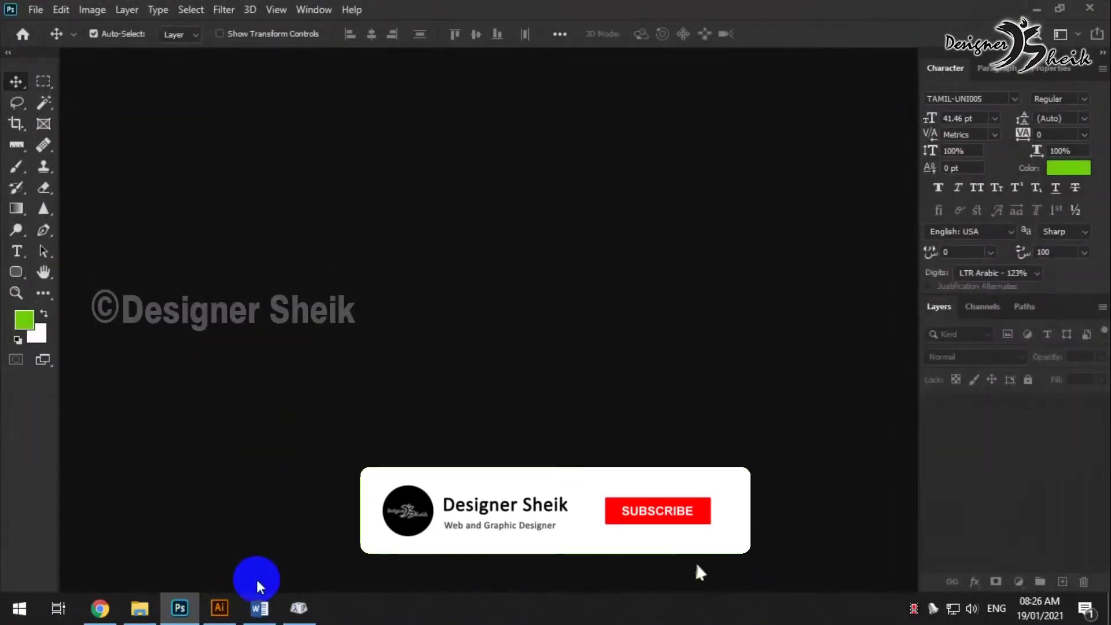
{"action": "left_click", "coordinate": [298, 606]}
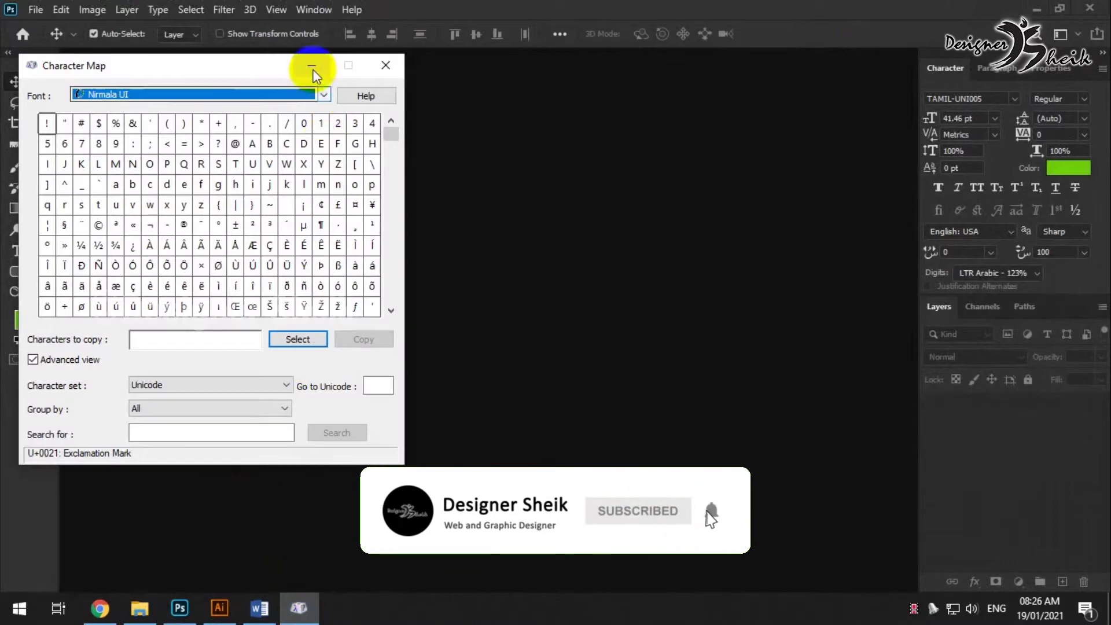
{"action": "left_click_drag", "start_coordinate": [262, 66], "coordinate": [574, 74]}
{"action": "left_click", "coordinate": [623, 71]}
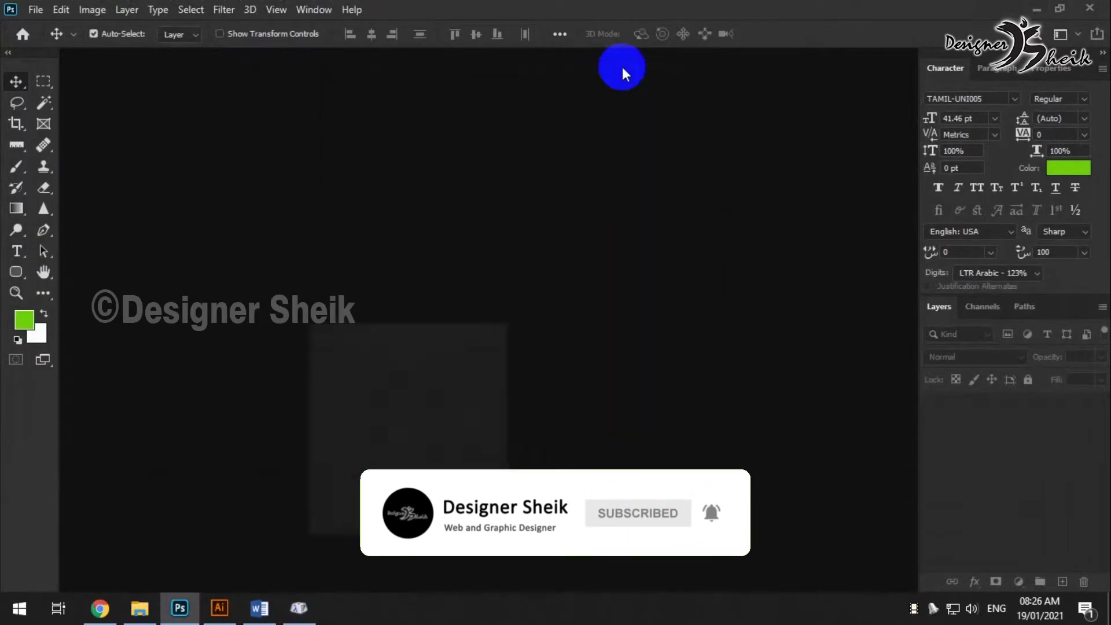
Return to File Explorer and open the NHM Writer Xml File Making workbook in Excel.
{"action": "left_click", "coordinate": [139, 609]}
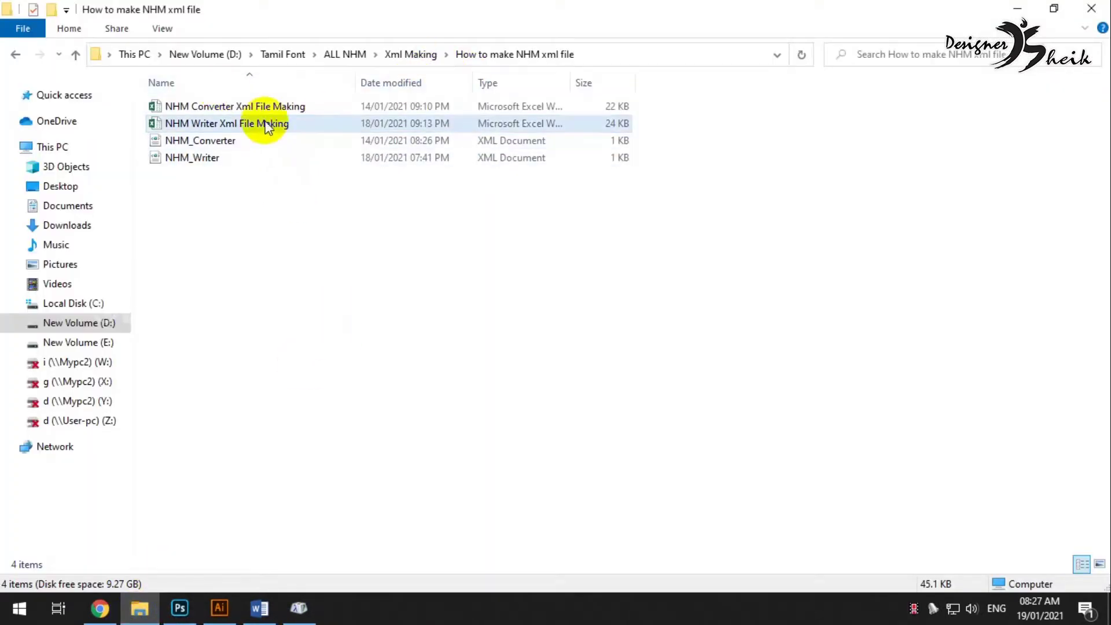
{"action": "left_click", "coordinate": [189, 126]}
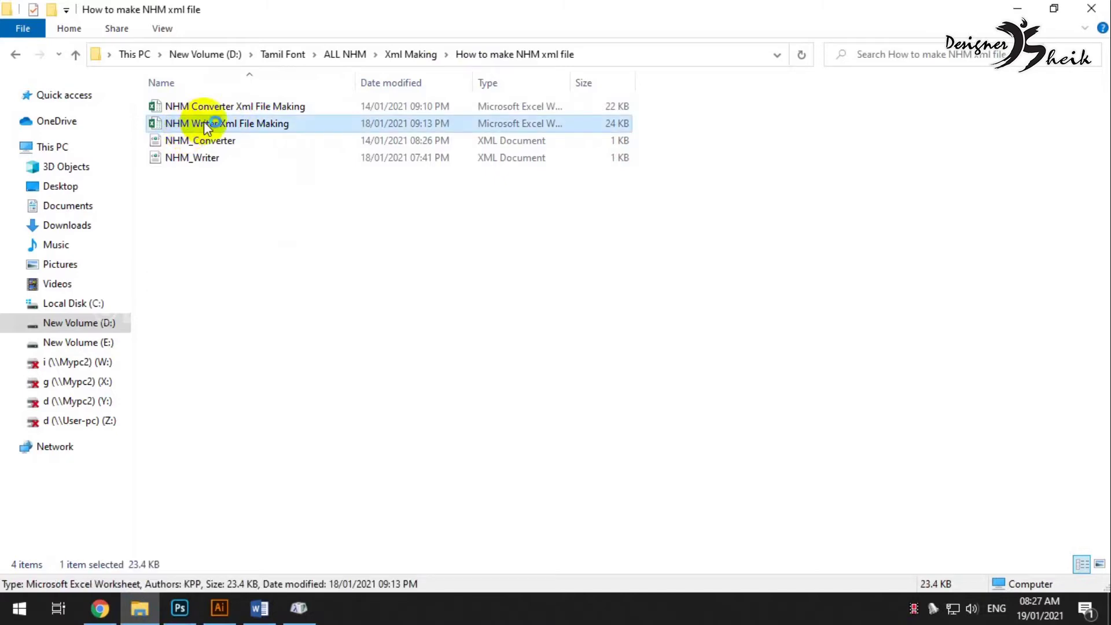
{"action": "double_click", "coordinate": [204, 123]}
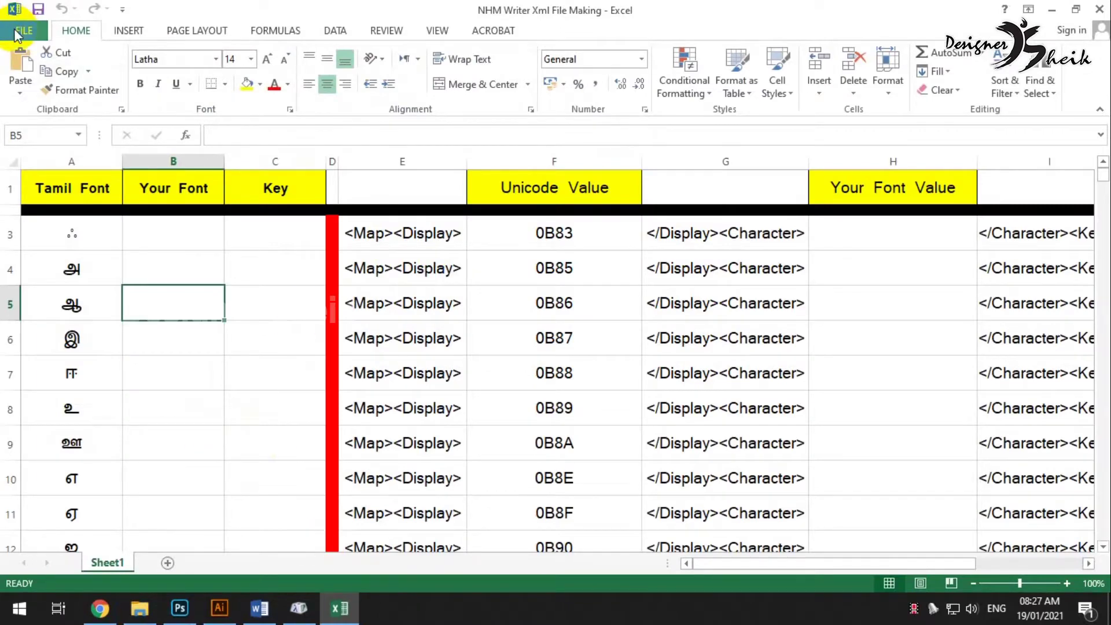
Save a copy of the workbook as "Sun Tummy" in the "How to make NHM xml file" folder.
{"action": "left_click", "coordinate": [17, 32]}
{"action": "left_click", "coordinate": [44, 199]}
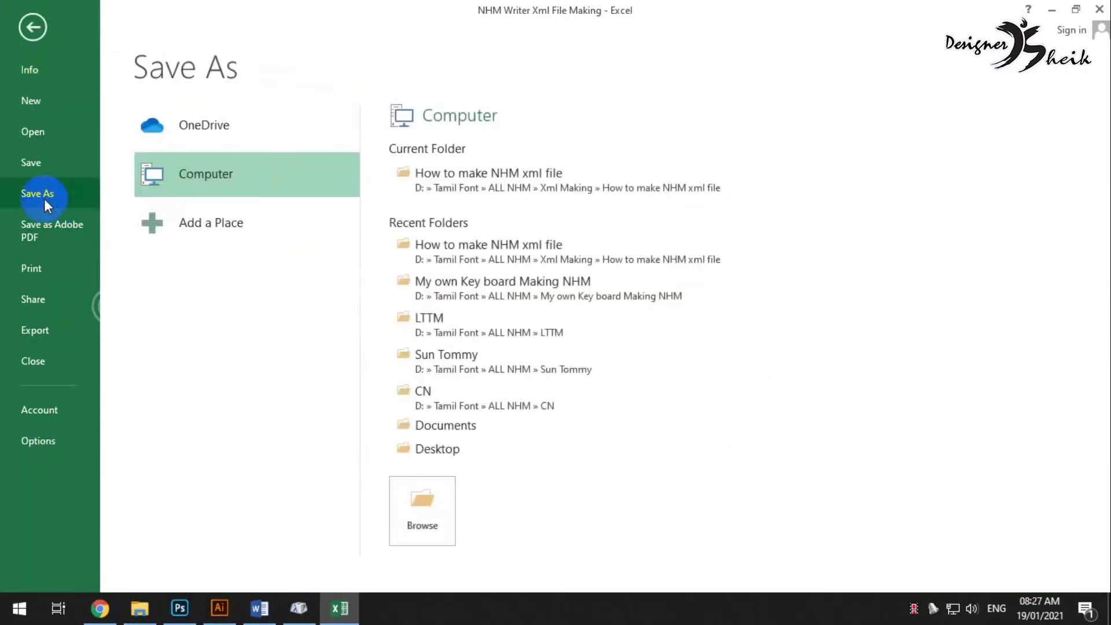
{"action": "left_click", "coordinate": [446, 521]}
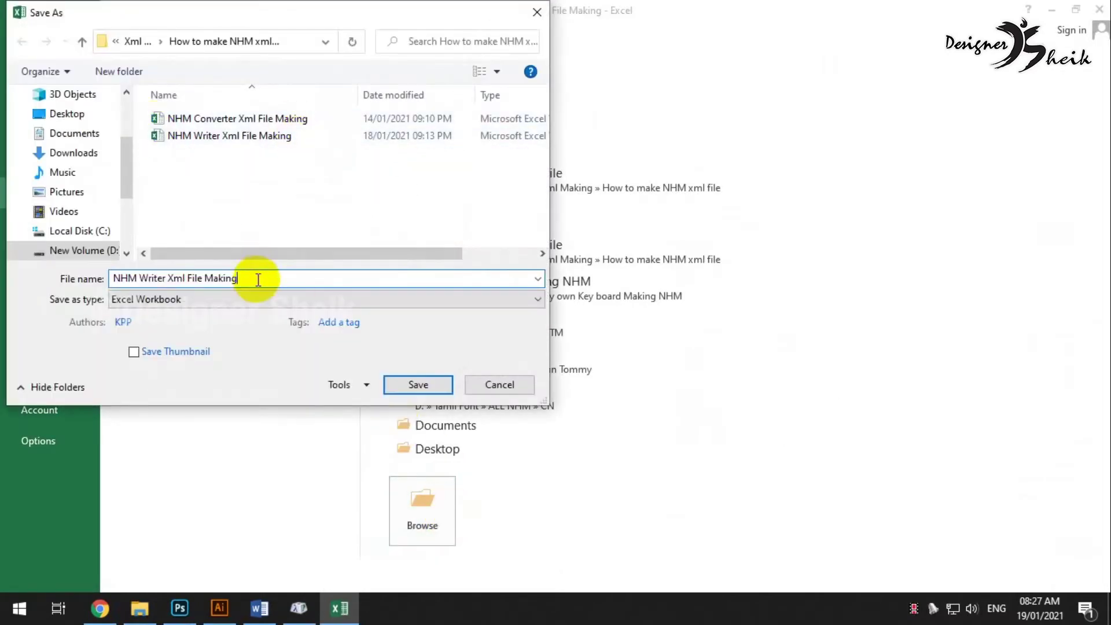
{"action": "left_click_drag", "start_coordinate": [259, 278], "coordinate": [99, 278]}
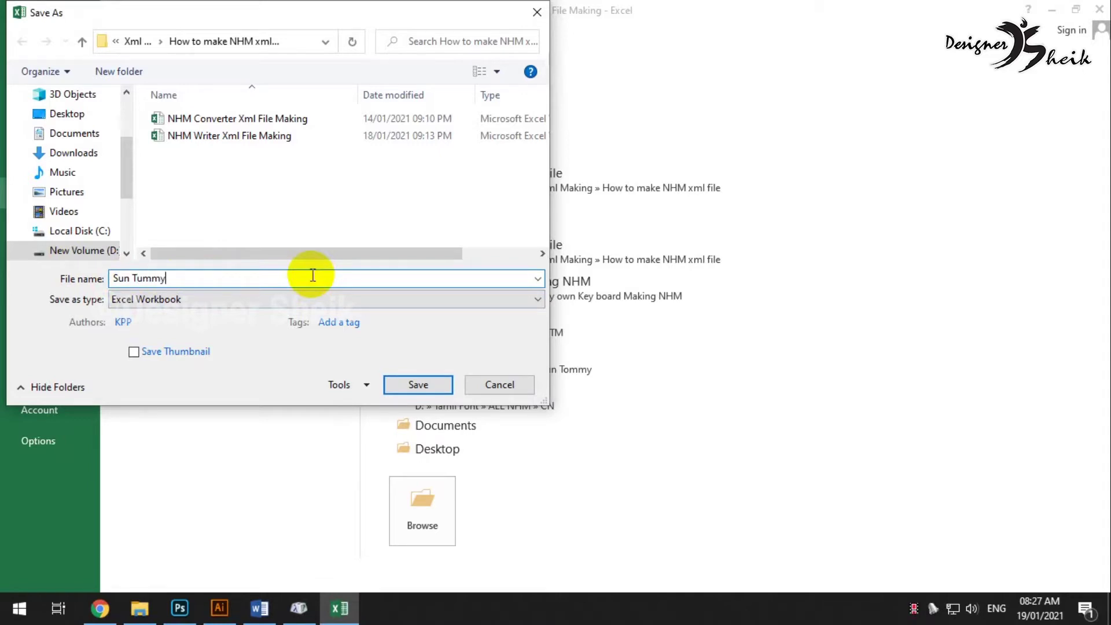
{"action": "left_click", "coordinate": [432, 382]}
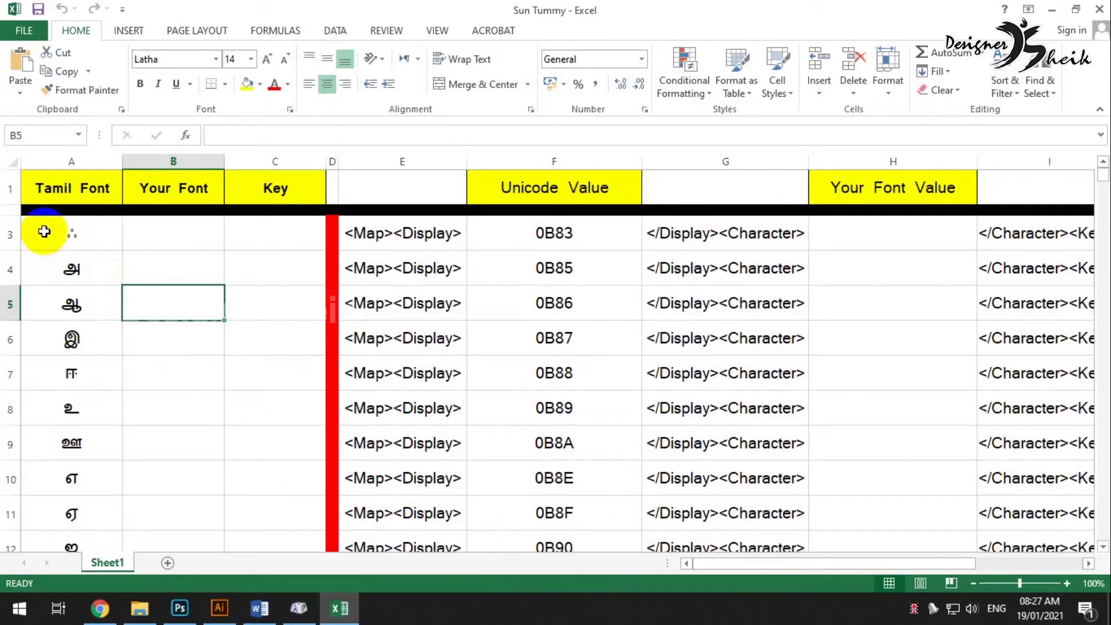
Examine the Tamil Font column from the first character in A3 down to the vowel signs around row 322.
{"action": "left_click", "coordinate": [72, 231]}
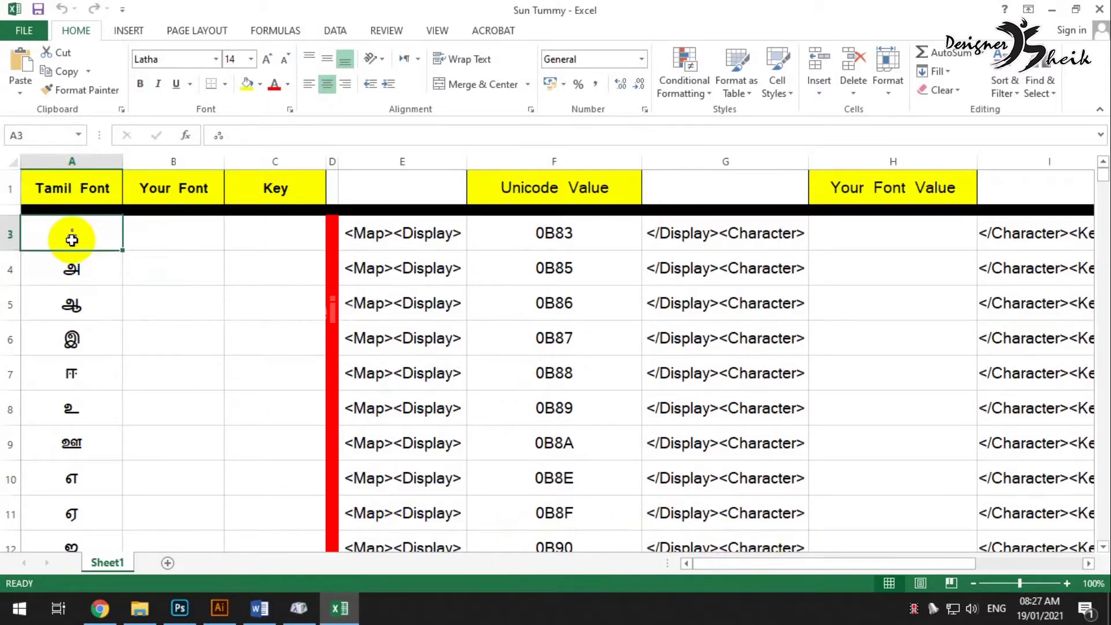
{"action": "scroll", "coordinate": [72, 239], "scroll_direction": "down", "scroll_amount": 7}
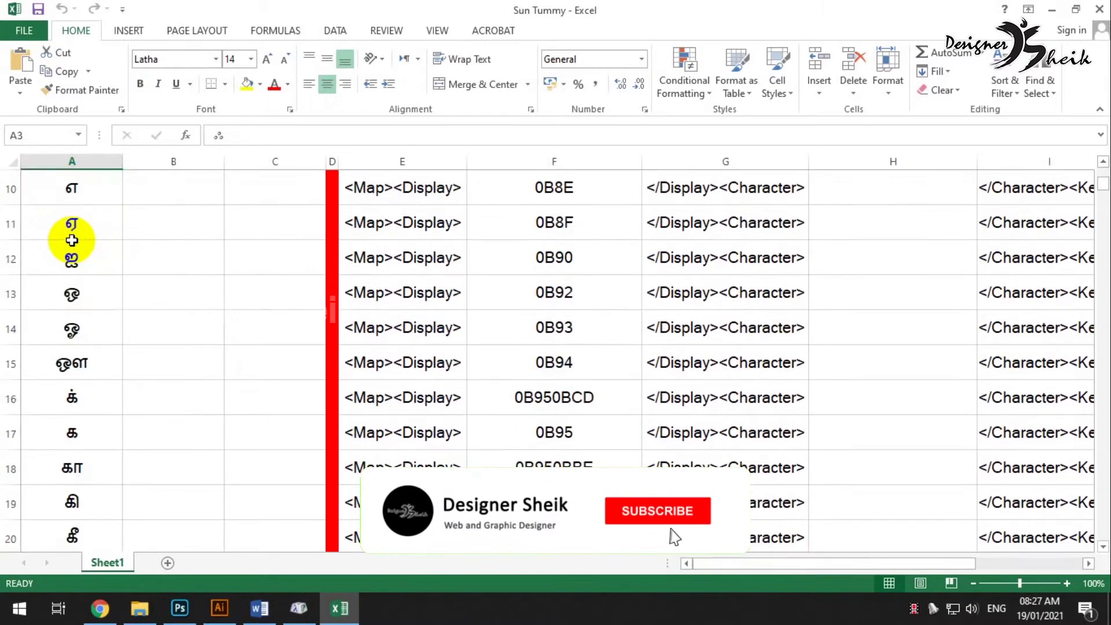
{"action": "scroll", "coordinate": [72, 240], "scroll_direction": "down", "scroll_amount": 14}
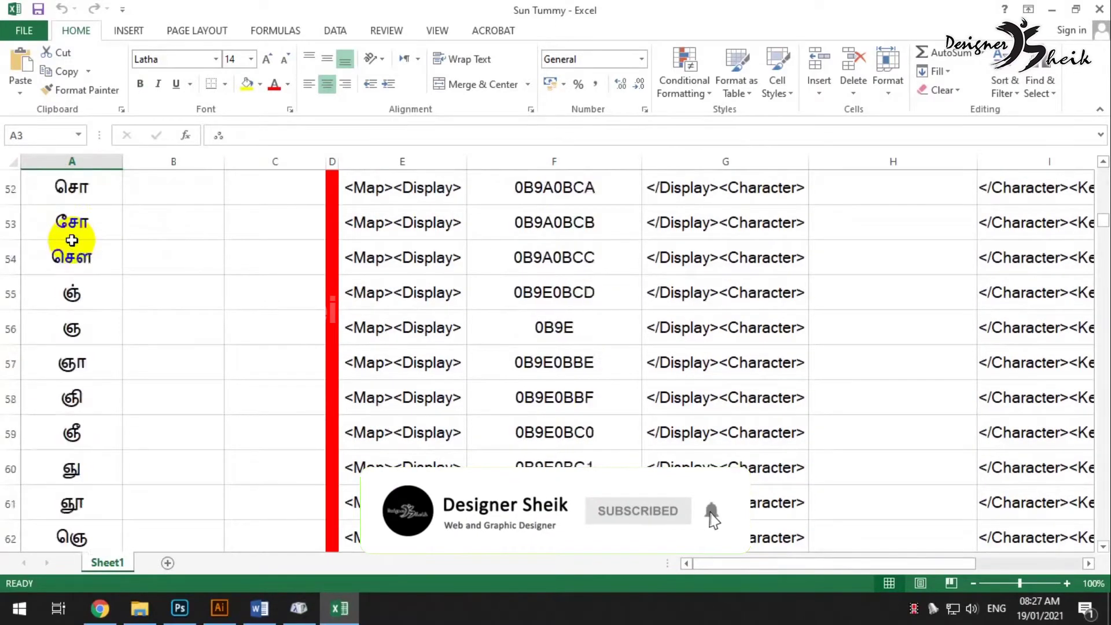
{"action": "scroll", "coordinate": [72, 240], "scroll_direction": "down", "scroll_amount": 8}
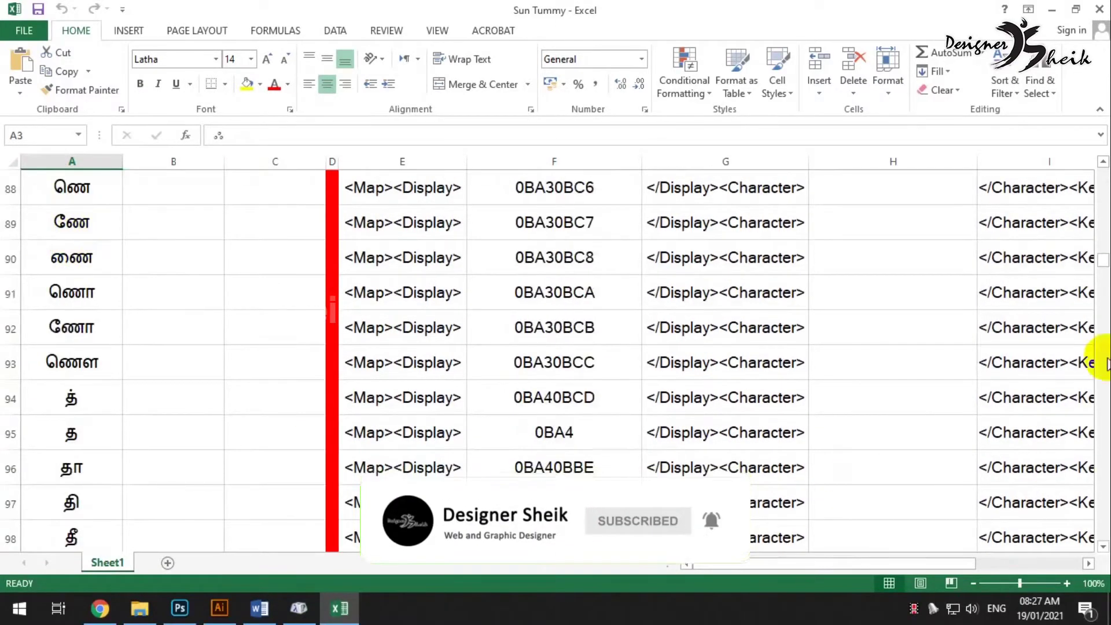
{"action": "left_click_drag", "start_coordinate": [1103, 268], "coordinate": [1105, 484]}
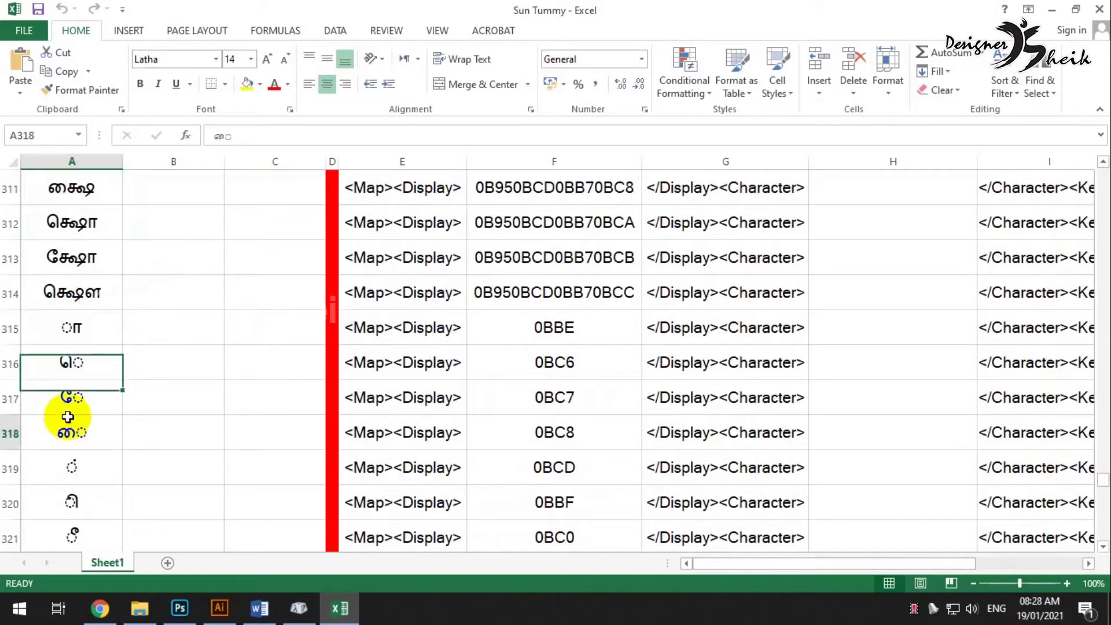
{"action": "scroll", "coordinate": [68, 416], "scroll_direction": "down", "scroll_amount": 2}
{"action": "left_click", "coordinate": [68, 327]}
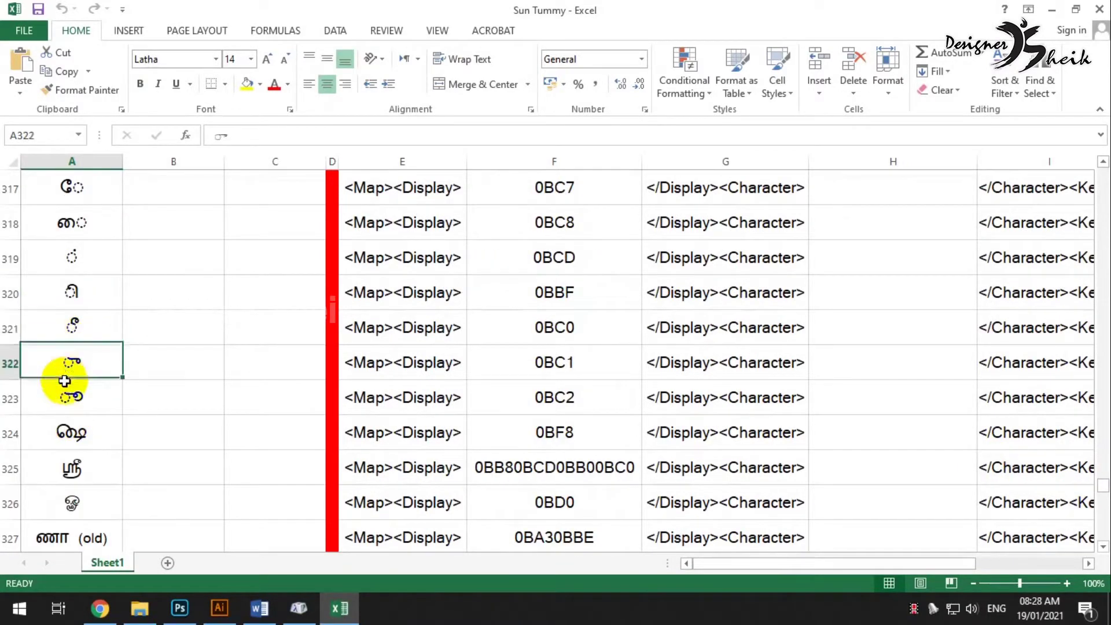
Examine the remaining Tamil Font entries, from the old-style letters to the digits, and return to the top of the sheet.
{"action": "scroll", "coordinate": [68, 466], "scroll_direction": "down", "scroll_amount": 2}
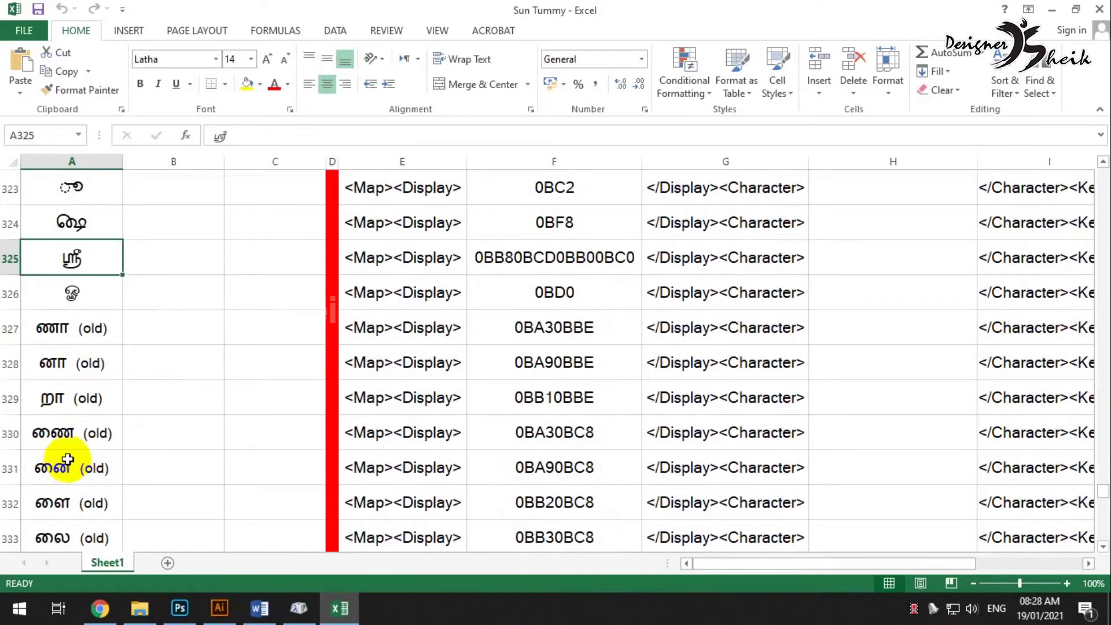
{"action": "left_click", "coordinate": [45, 317]}
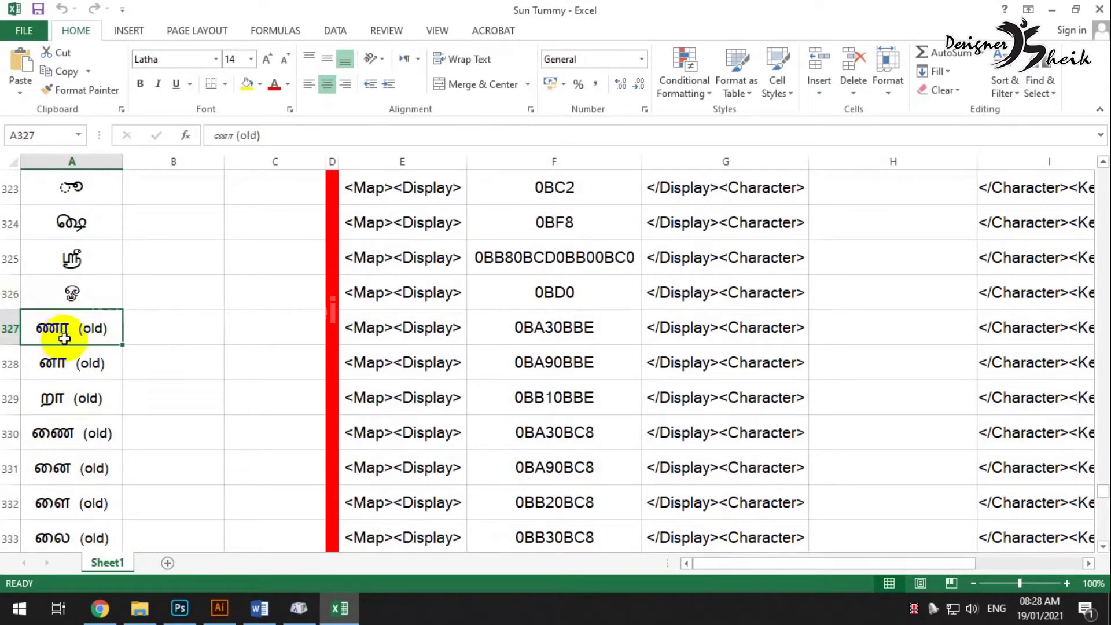
{"action": "scroll", "coordinate": [58, 385], "scroll_direction": "down", "scroll_amount": 1}
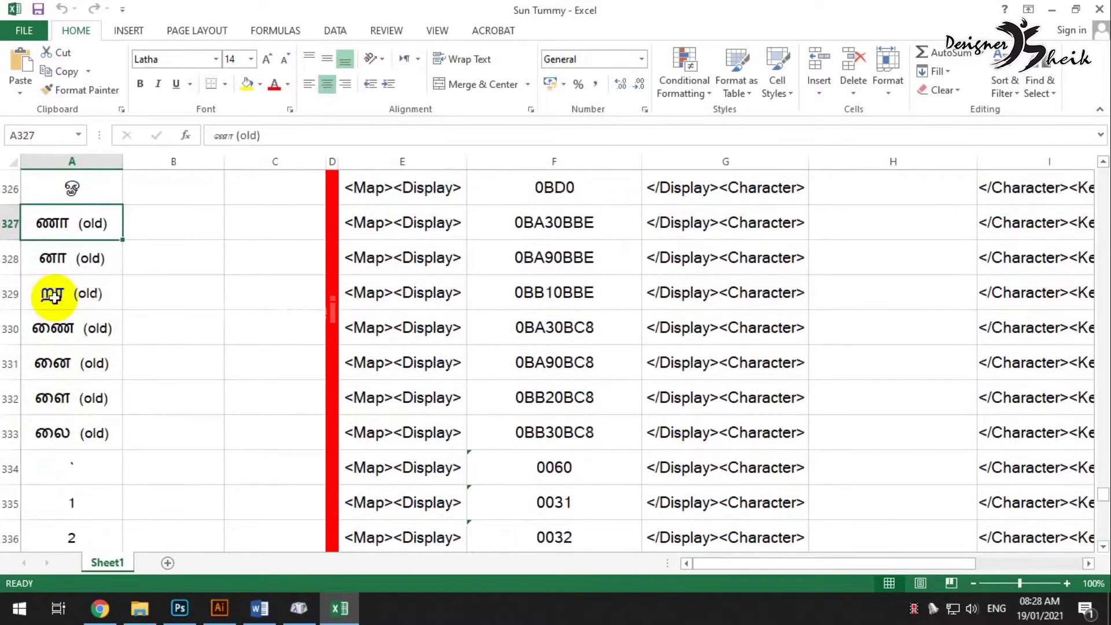
{"action": "scroll", "coordinate": [65, 428], "scroll_direction": "down", "scroll_amount": 5}
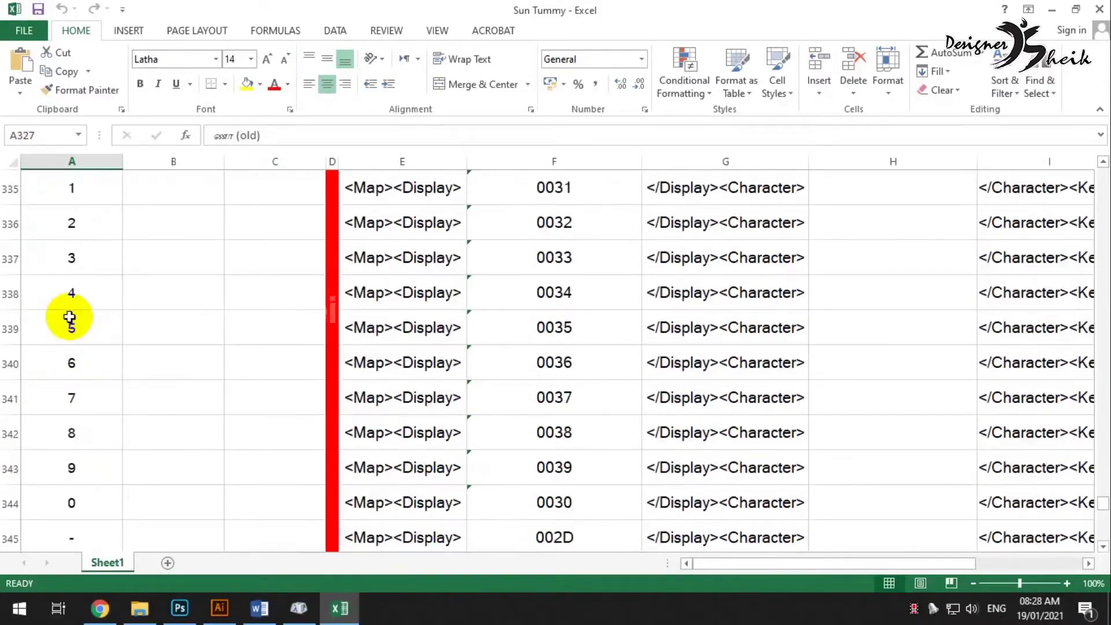
{"action": "scroll", "coordinate": [88, 420], "scroll_direction": "up", "scroll_amount": 4}
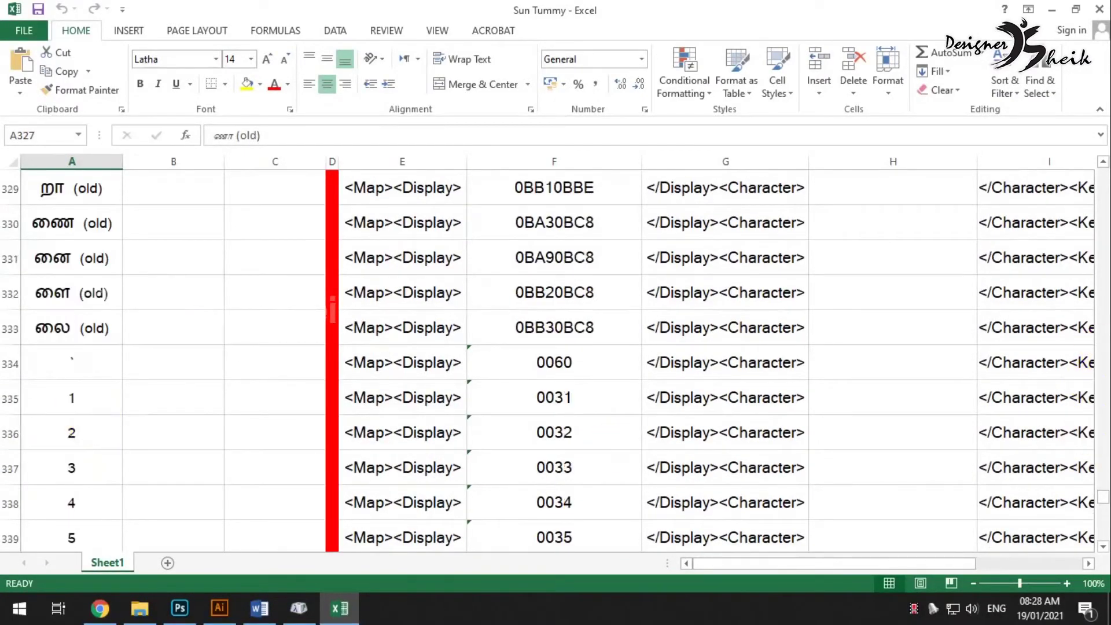
{"action": "left_click_drag", "start_coordinate": [1103, 501], "coordinate": [1103, 176]}
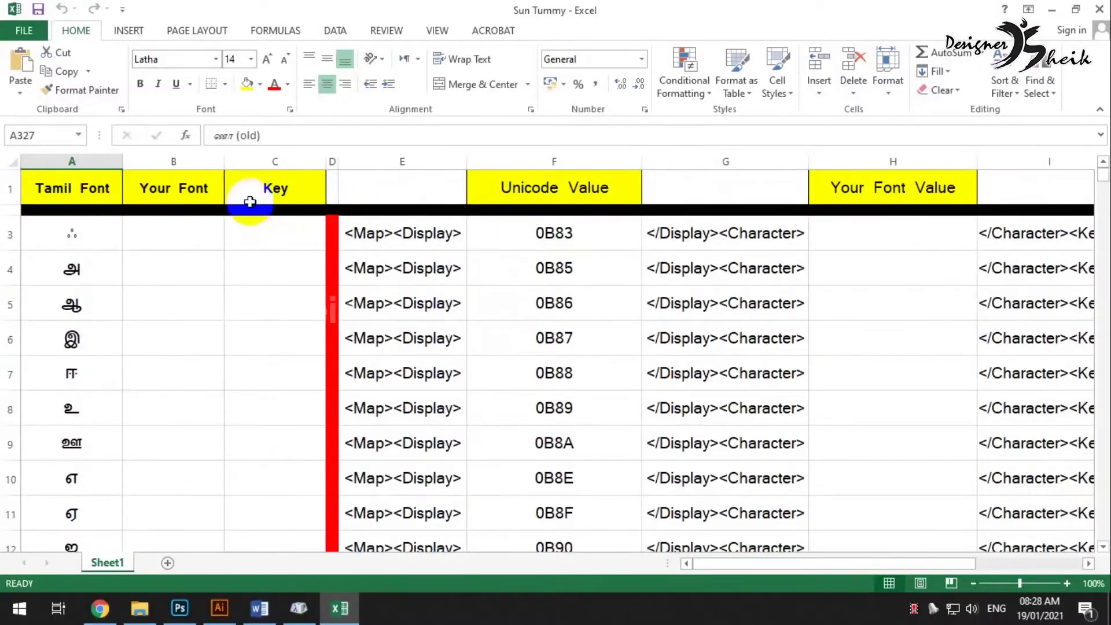
Set the font of the entire Your Font column (column B) to SunTommy.
{"action": "left_click", "coordinate": [154, 185]}
{"action": "left_click", "coordinate": [156, 234]}
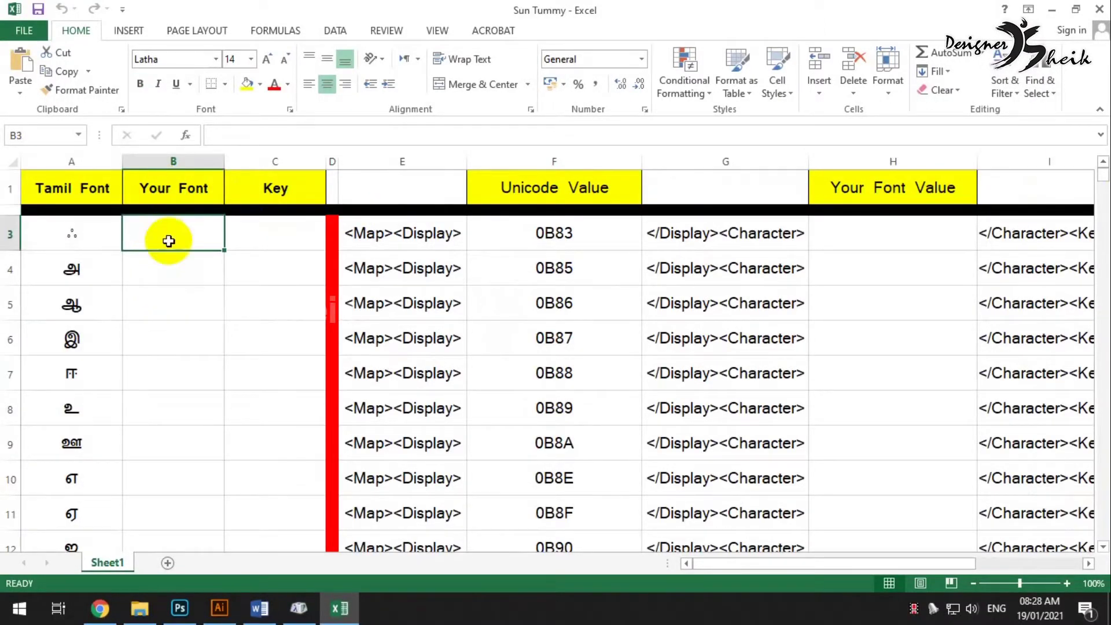
{"action": "left_click", "coordinate": [168, 161]}
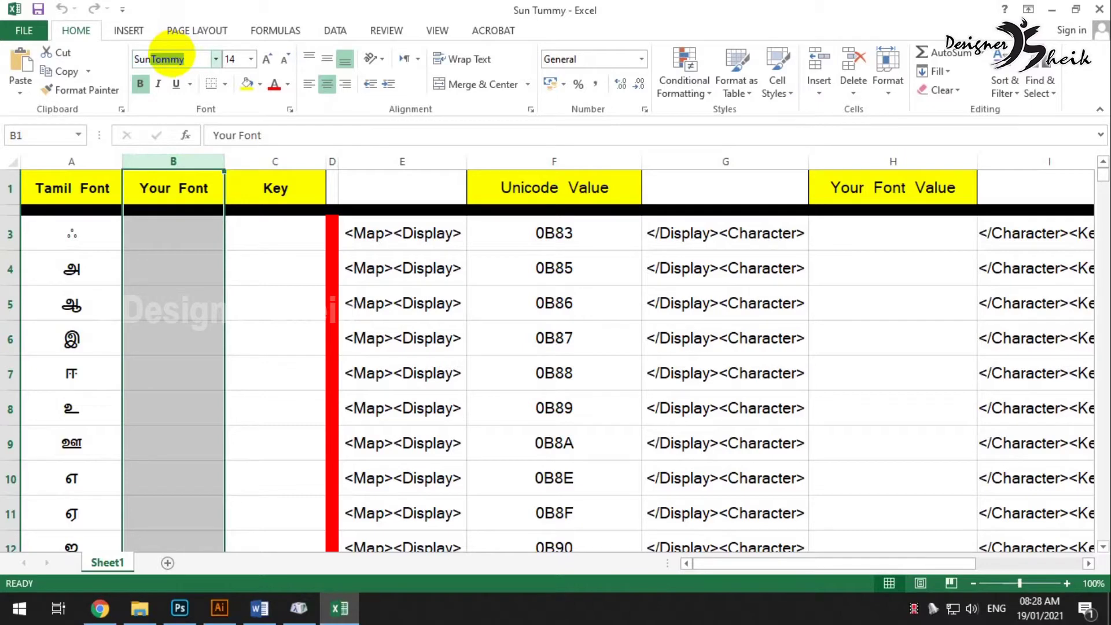
{"action": "key", "text": "Return"}
{"action": "left_click", "coordinate": [154, 235]}
Set the font of the "Your Font" heading in B1 to Calibri (Body), leaving B3 selected.
{"action": "left_click", "coordinate": [151, 196]}
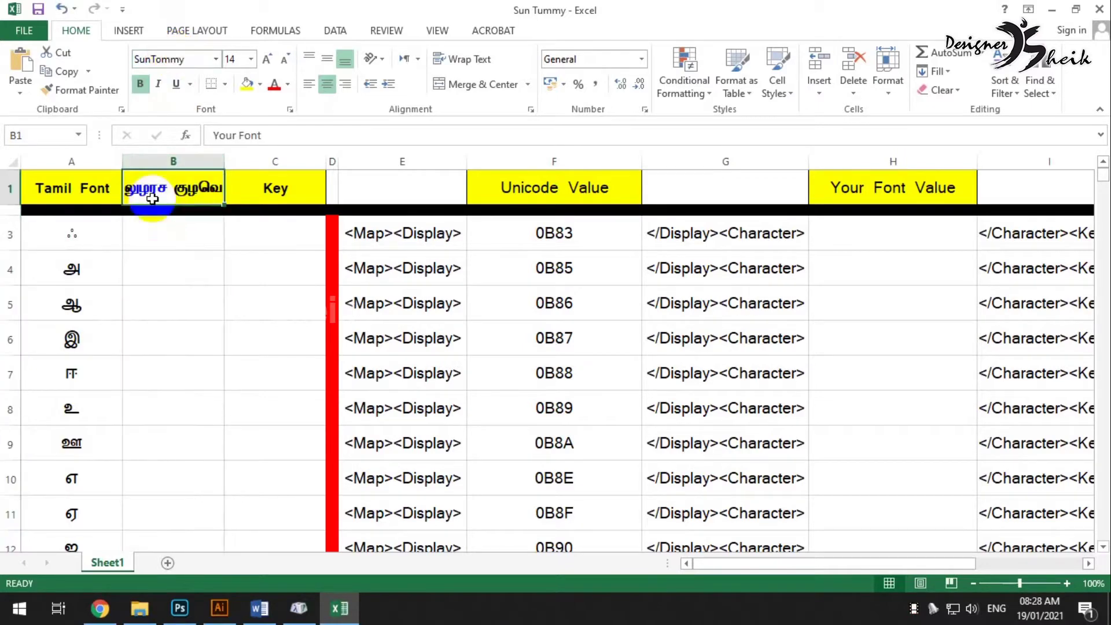
{"action": "left_click", "coordinate": [217, 59]}
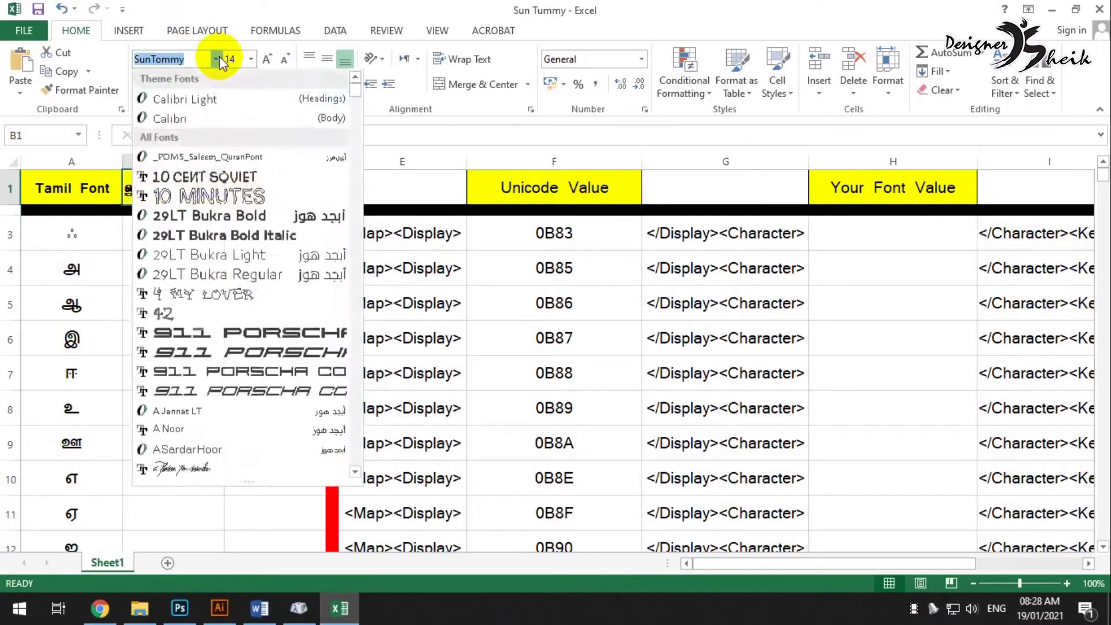
{"action": "left_click_drag", "start_coordinate": [361, 418], "coordinate": [357, 75]}
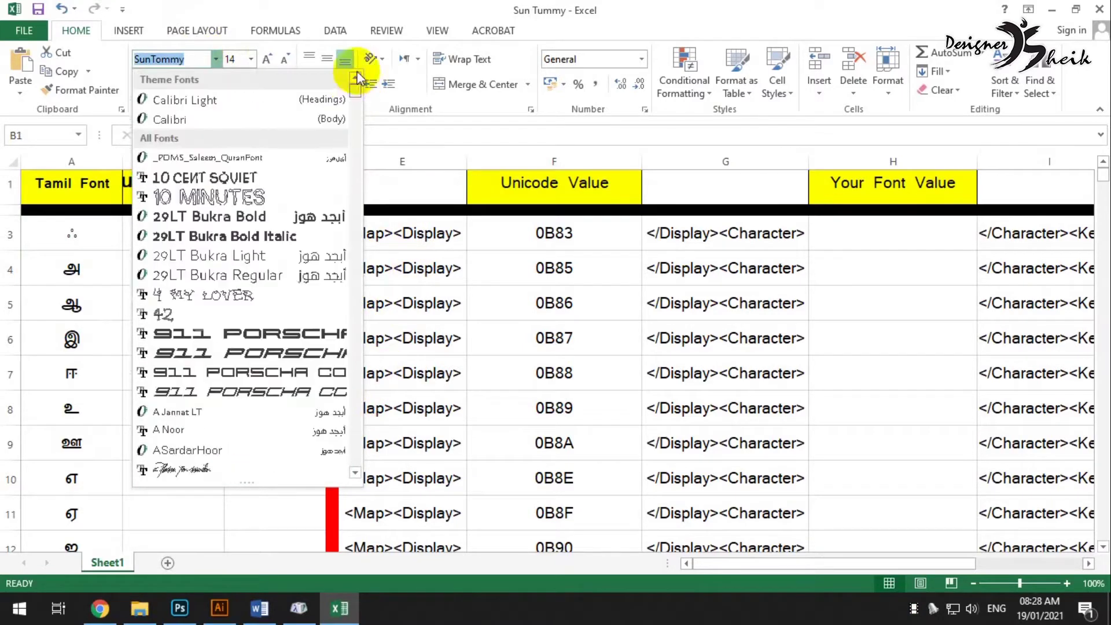
{"action": "left_click", "coordinate": [168, 120]}
{"action": "left_click", "coordinate": [187, 266]}
{"action": "left_click", "coordinate": [184, 233]}
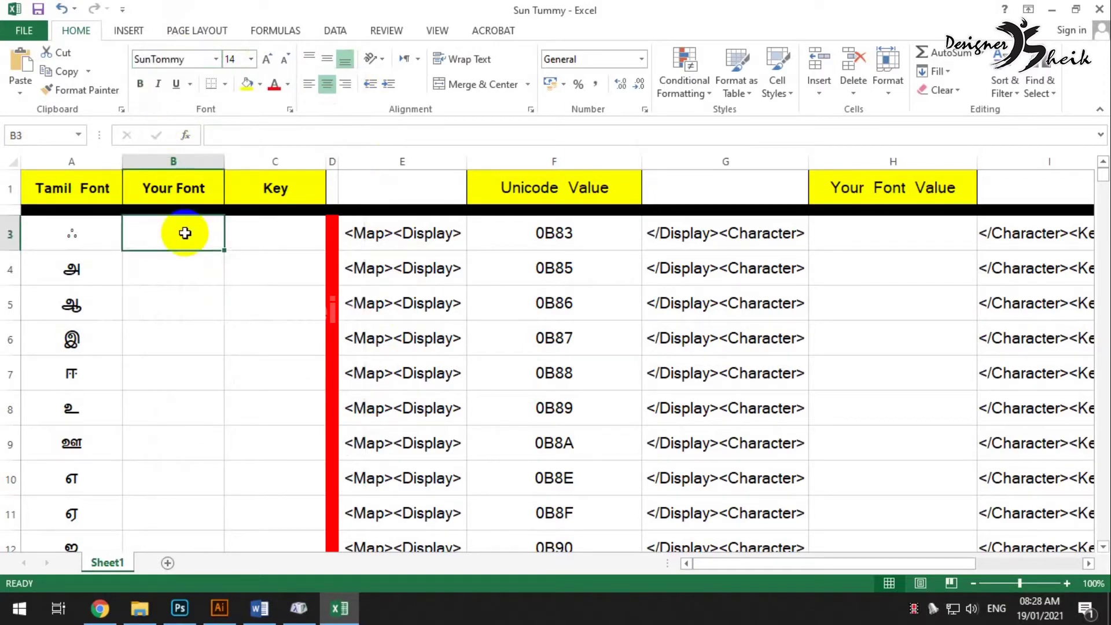
{"action": "left_click", "coordinate": [273, 187]}
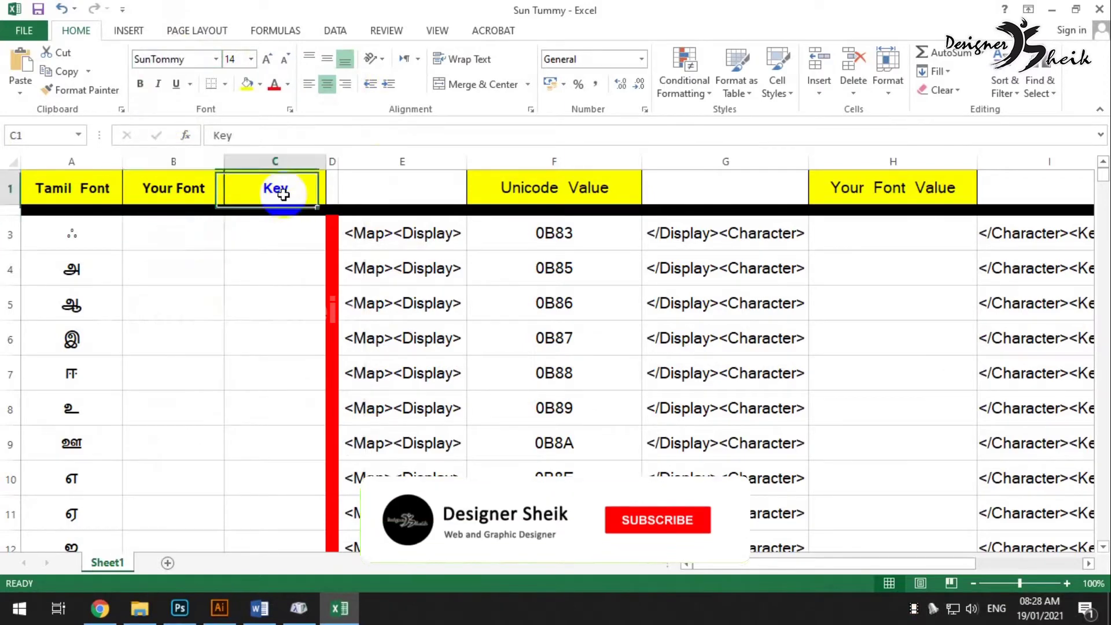
{"action": "left_click", "coordinate": [281, 239]}
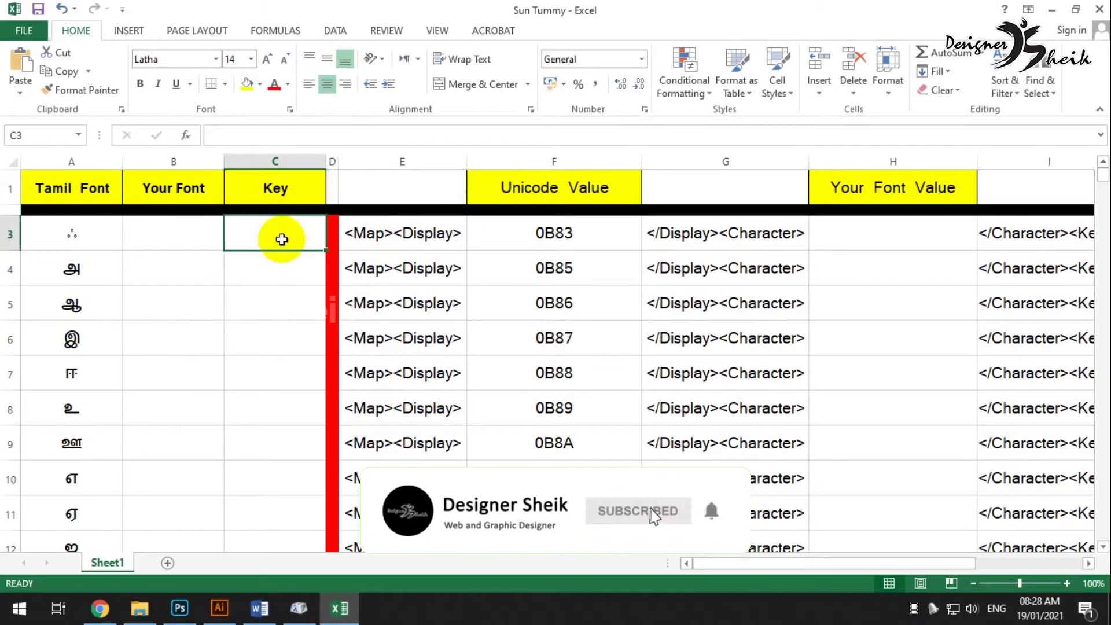
{"action": "left_click", "coordinate": [148, 246]}
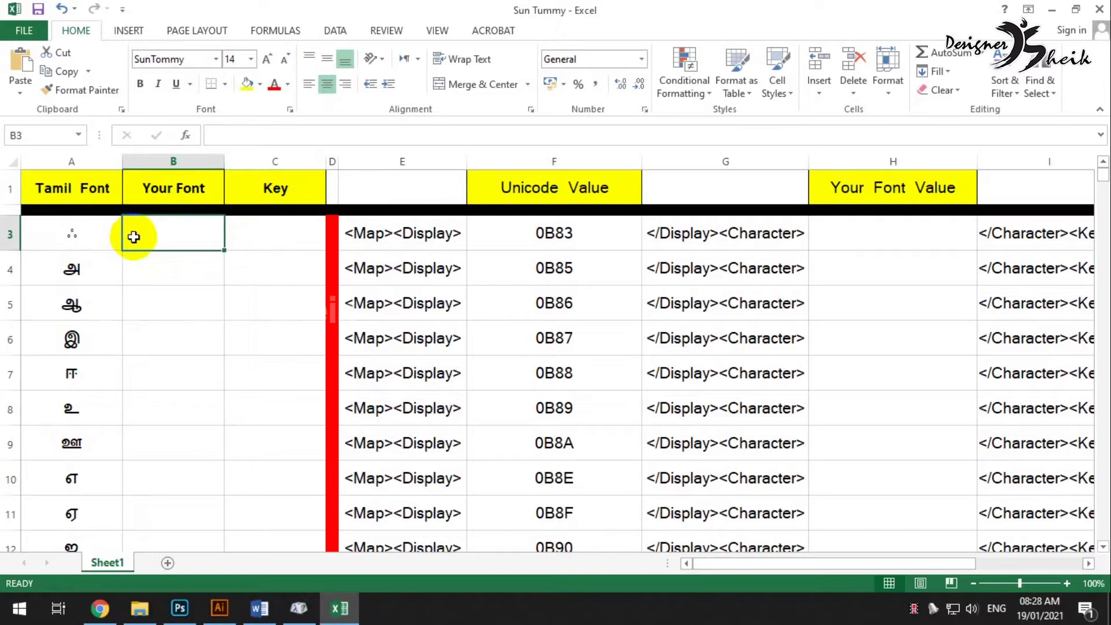
Switch to Character Map and display the characters of the SunTommy font.
{"action": "left_click", "coordinate": [298, 608]}
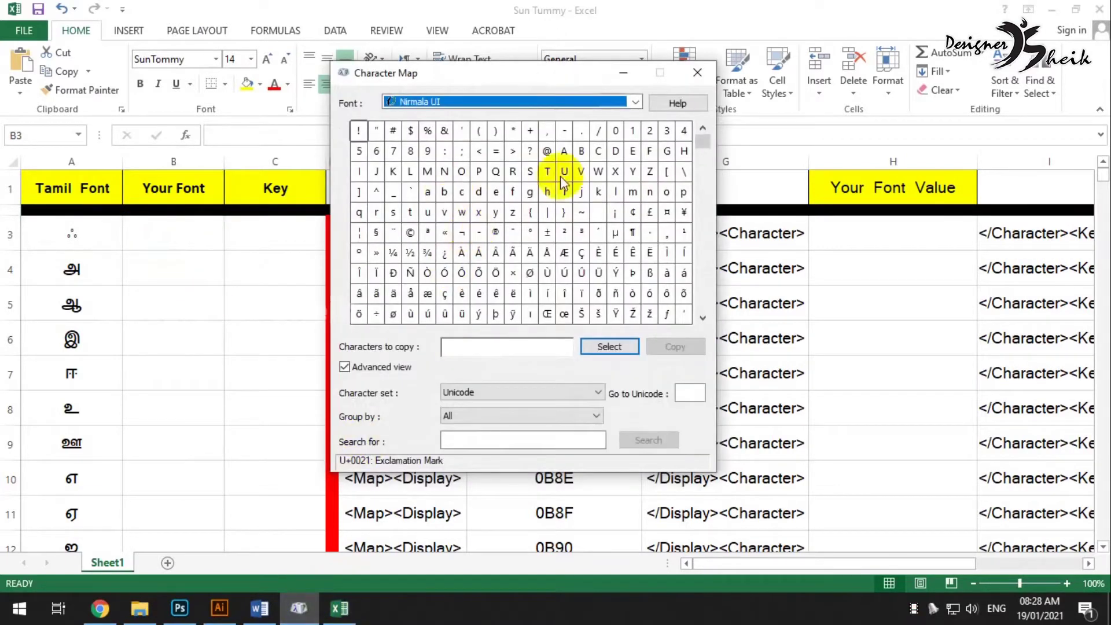
{"action": "type", "text": "sun"}
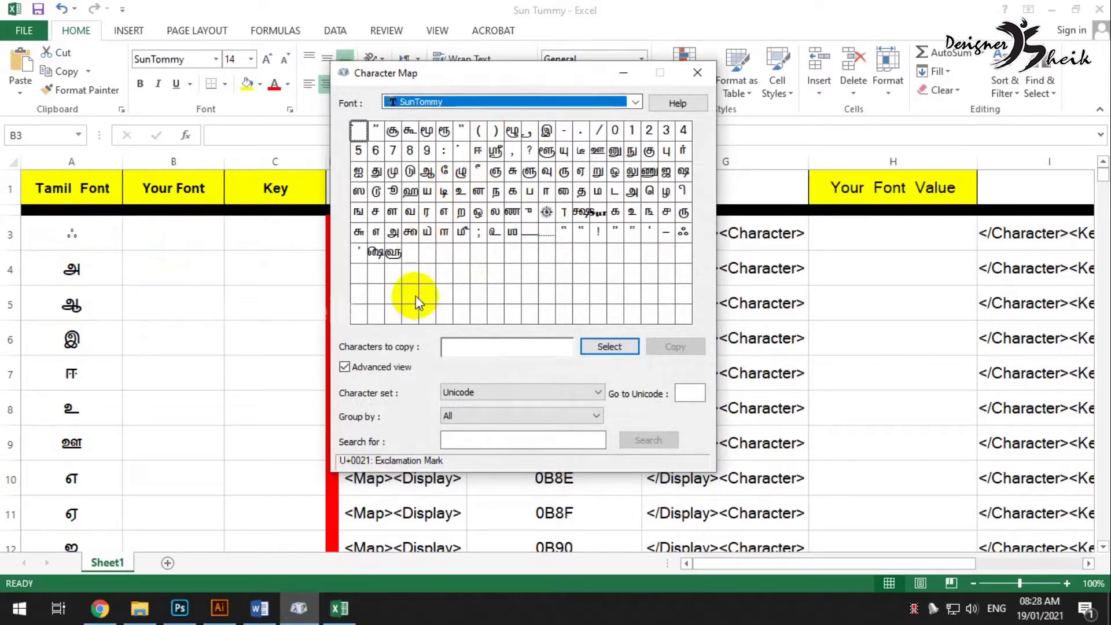
{"action": "left_click", "coordinate": [510, 345]}
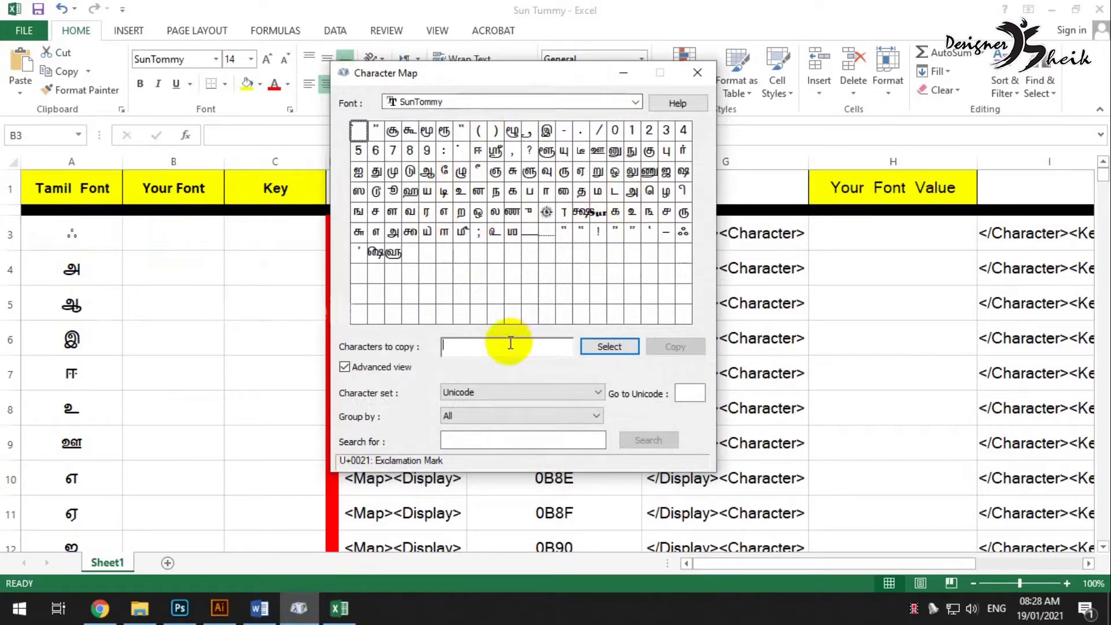
Collect the SunTommy vowel characters in order, from ஃ, அ and ஆ through ஔ, and copy them.
{"action": "double_click", "coordinate": [683, 232]}
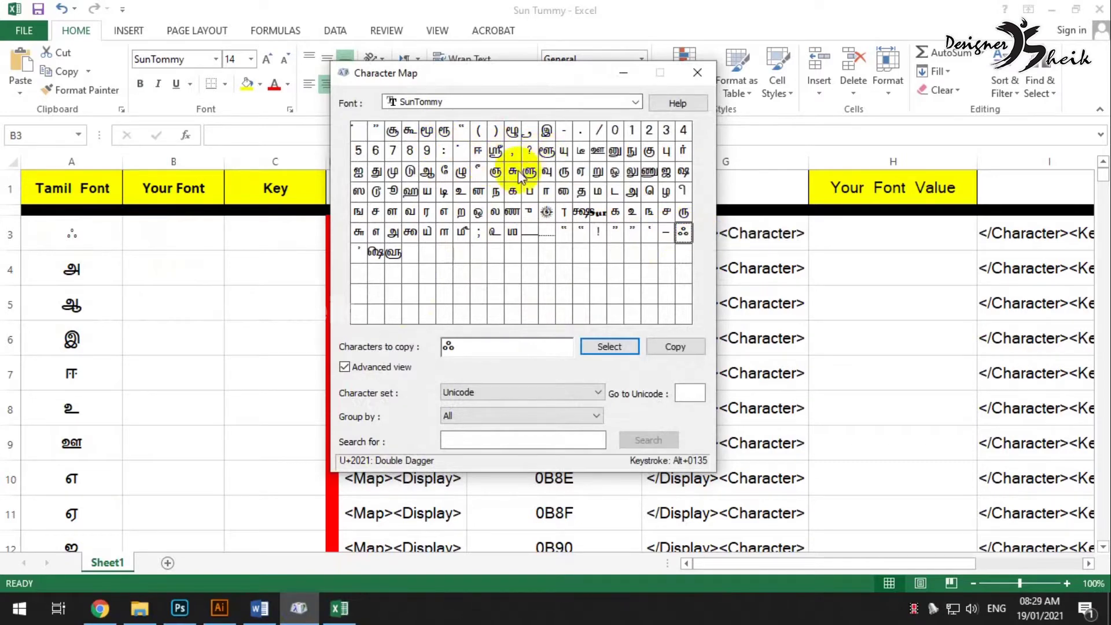
{"action": "double_click", "coordinate": [632, 191]}
{"action": "double_click", "coordinate": [427, 172]}
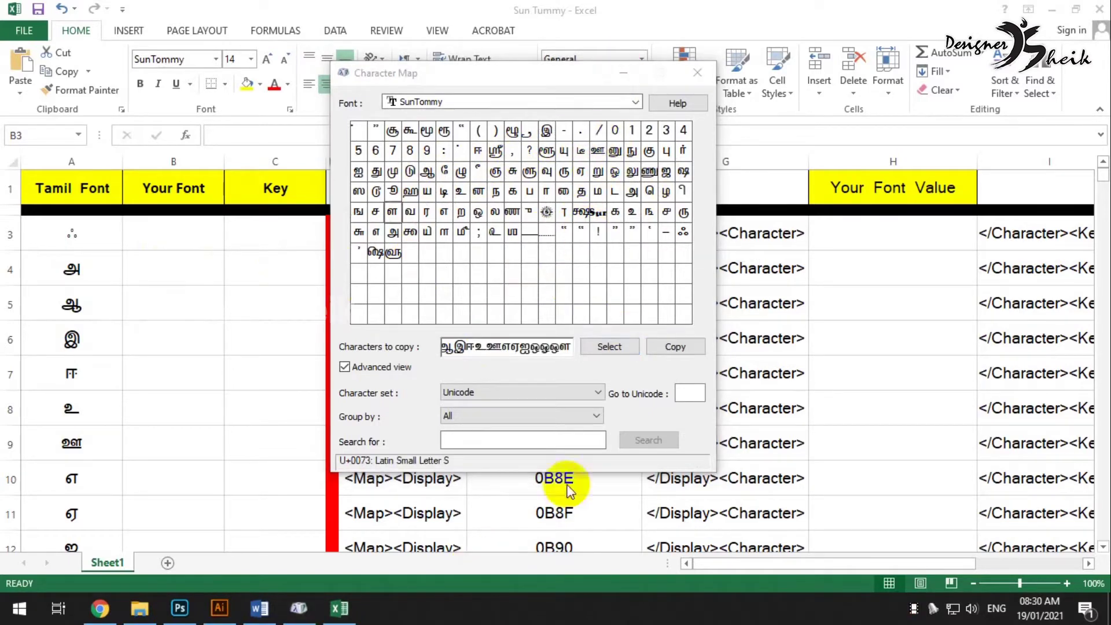
{"action": "left_click", "coordinate": [663, 354]}
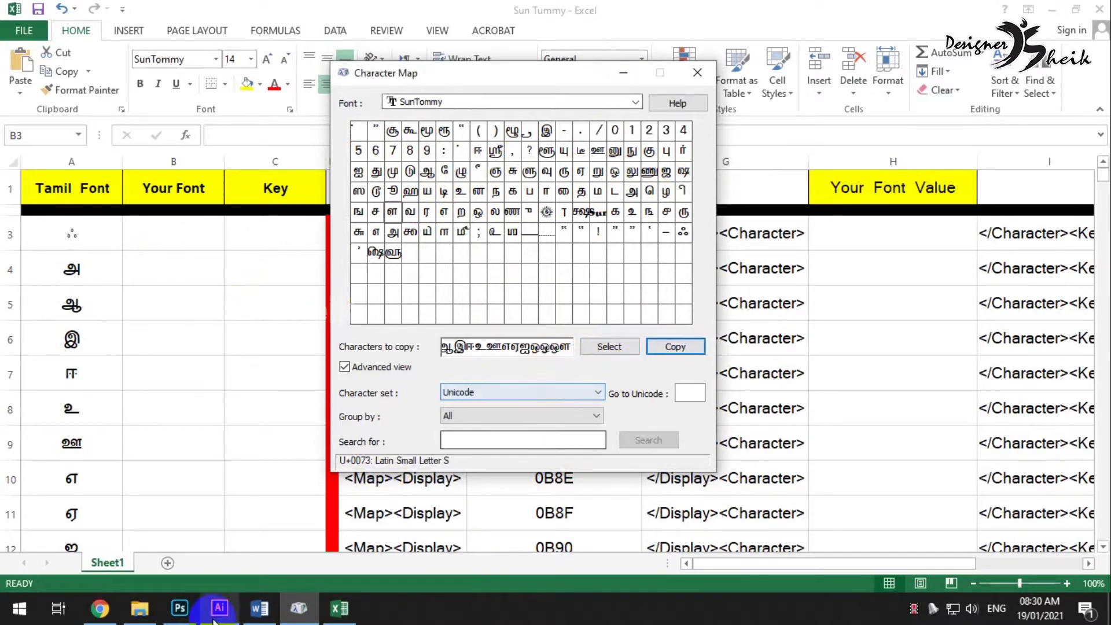
Switch to the blank Word document, paste the copied characters and set their font size to 24.
{"action": "left_click", "coordinate": [260, 607]}
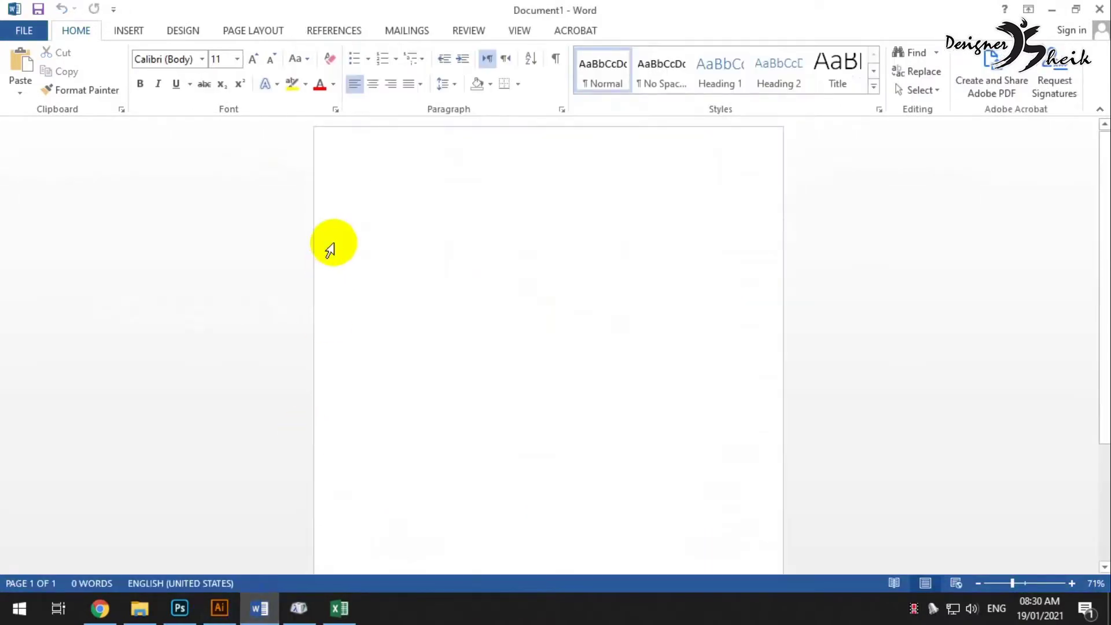
{"action": "key", "text": "ctrl+v"}
{"action": "key", "text": "ctrl+a"}
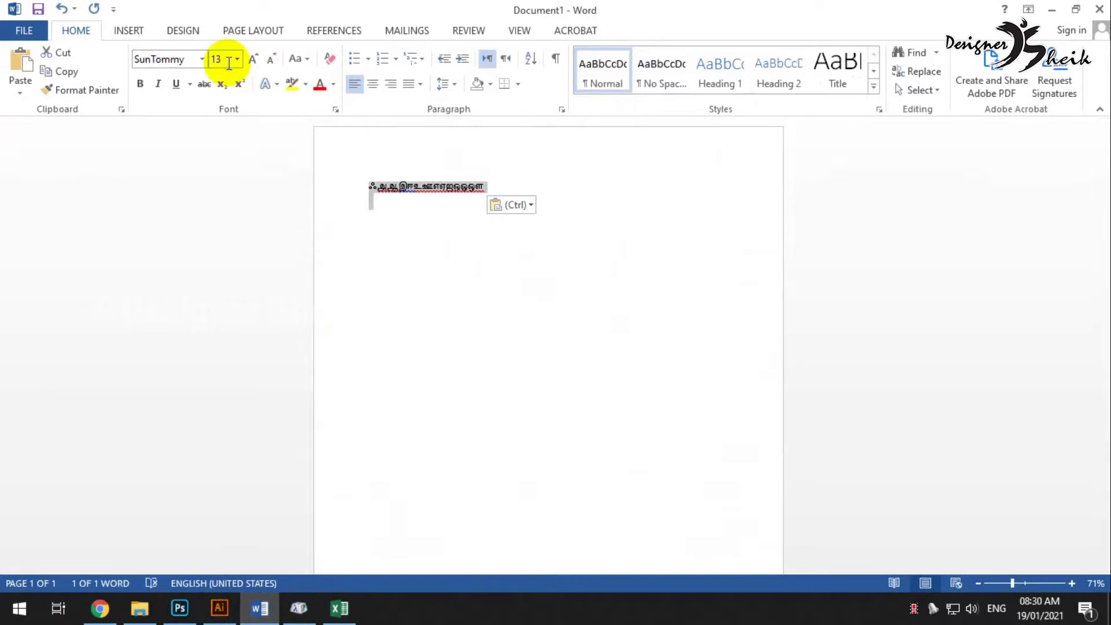
{"action": "left_click", "coordinate": [236, 60]}
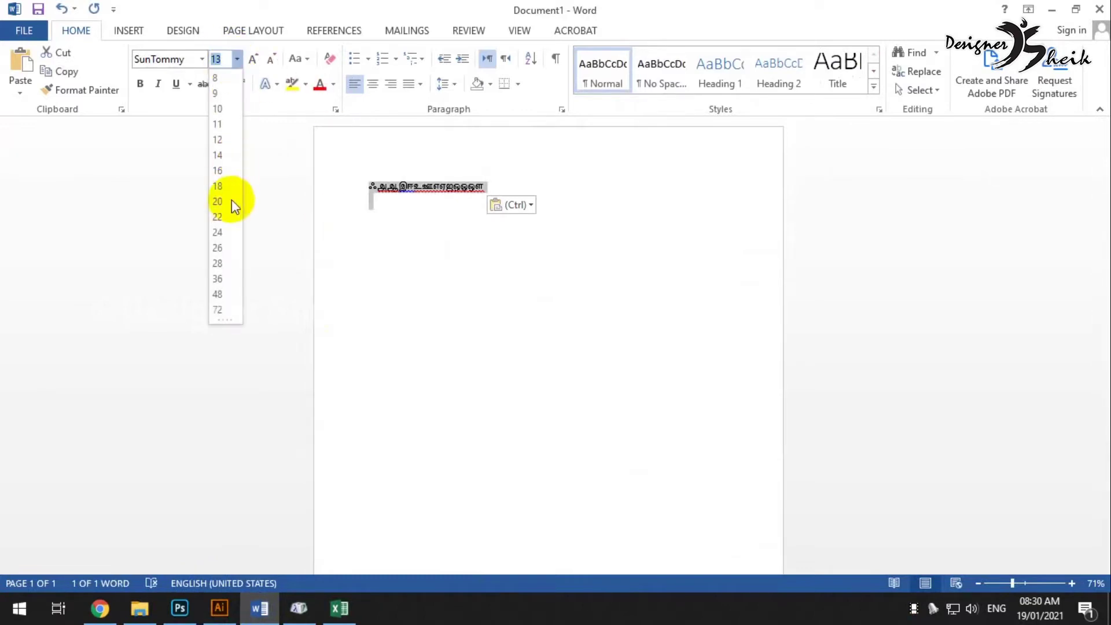
{"action": "left_click", "coordinate": [219, 232]}
Split the pasted character string so that each vowel, from ஃ through ஔ, stands on its own line.
{"action": "left_click", "coordinate": [377, 187]}
{"action": "key", "text": "Return"}
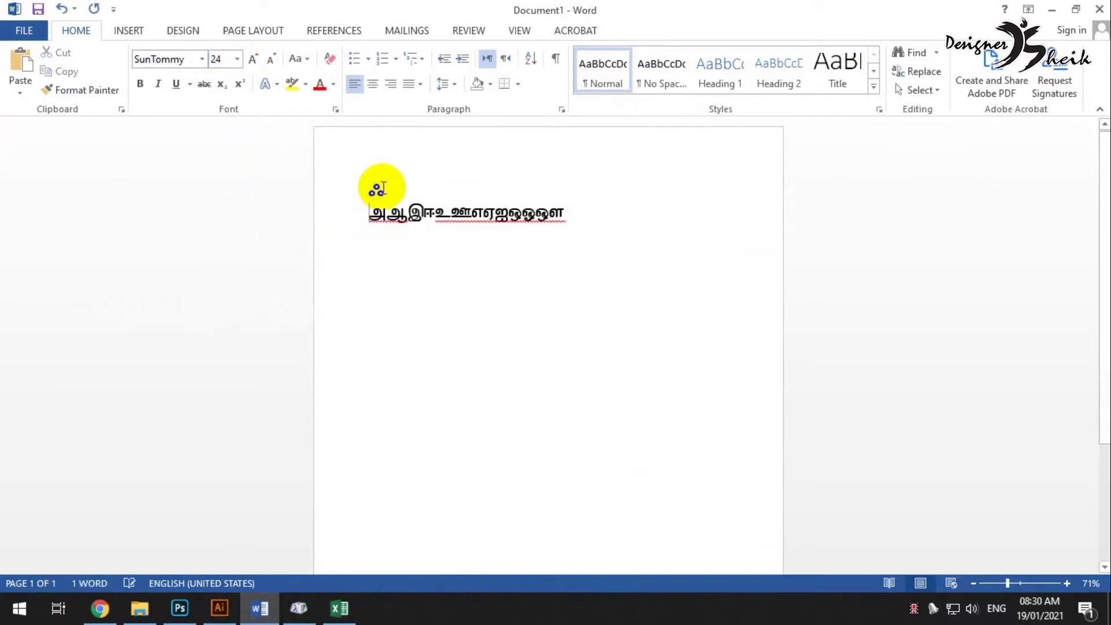
{"action": "left_click", "coordinate": [385, 216]}
{"action": "key", "text": "Return"}
{"action": "left_click", "coordinate": [393, 240]}
{"action": "key", "text": "Return"}
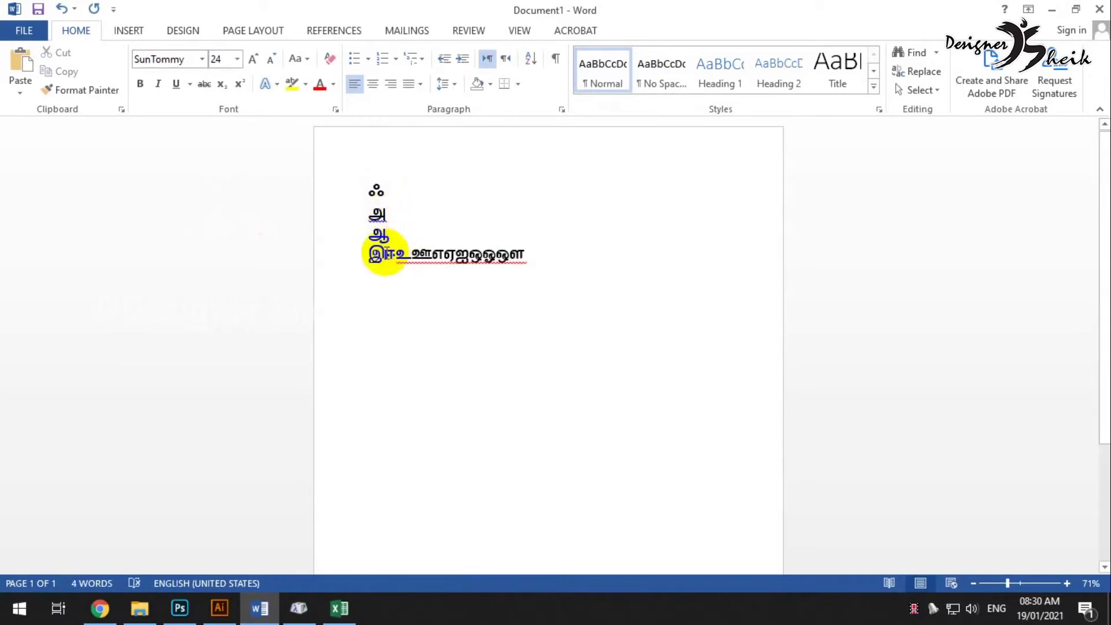
{"action": "left_click", "coordinate": [384, 254]}
{"action": "key", "text": "Return"}
{"action": "key", "text": "Return"}
{"action": "left_click", "coordinate": [383, 293]}
{"action": "key", "text": "Return"}
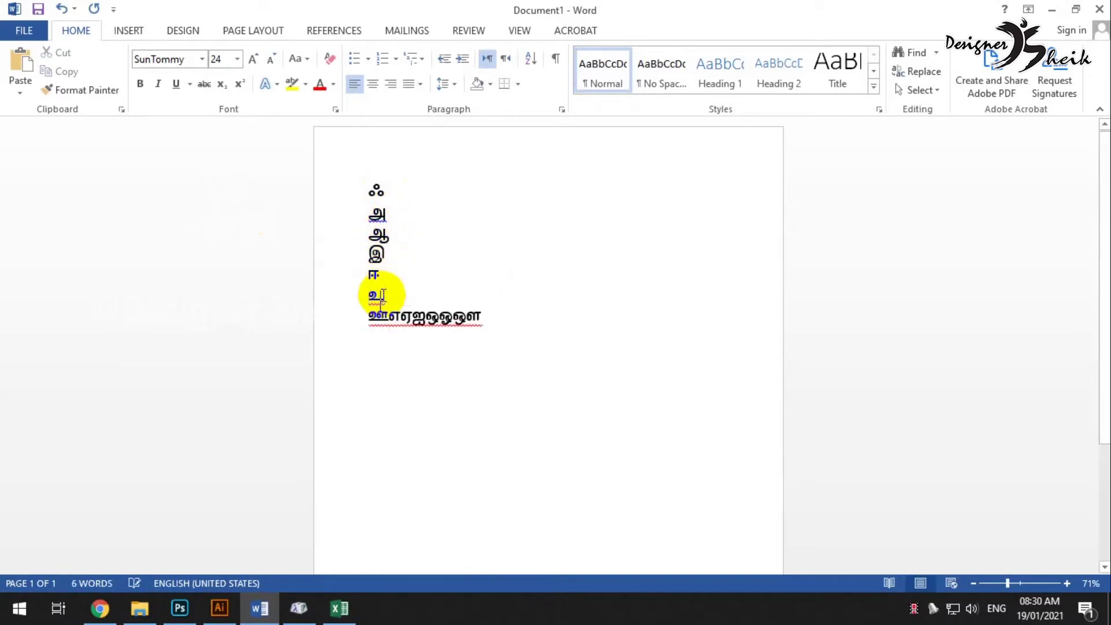
{"action": "left_click", "coordinate": [391, 324]}
{"action": "key", "text": "Return"}
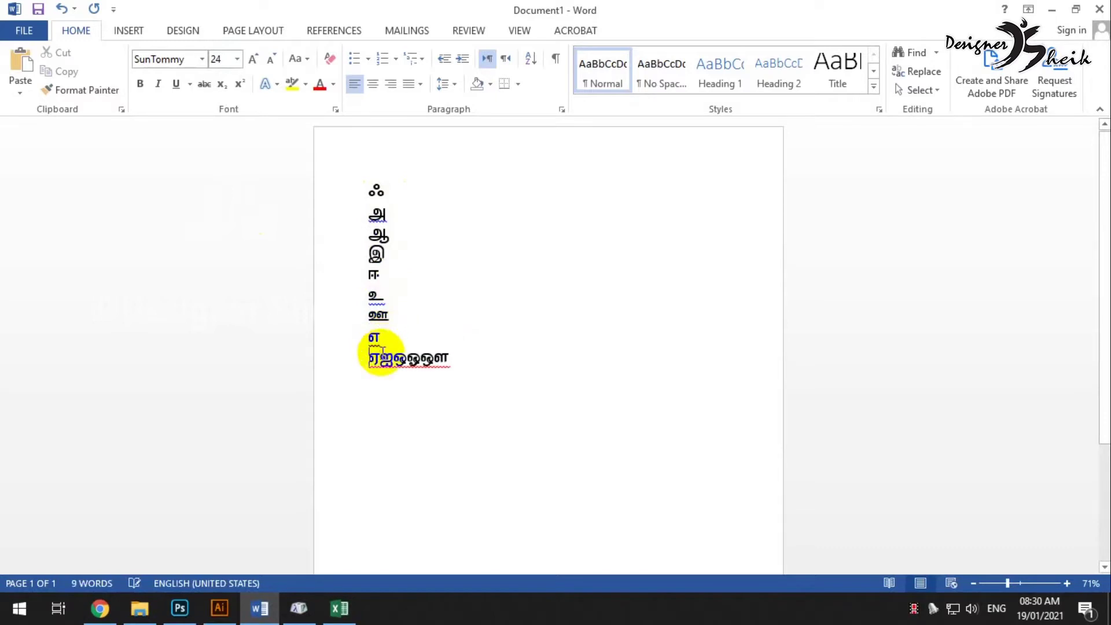
{"action": "left_click", "coordinate": [382, 357]}
{"action": "key", "text": "Return"}
{"action": "key", "text": "Return"}
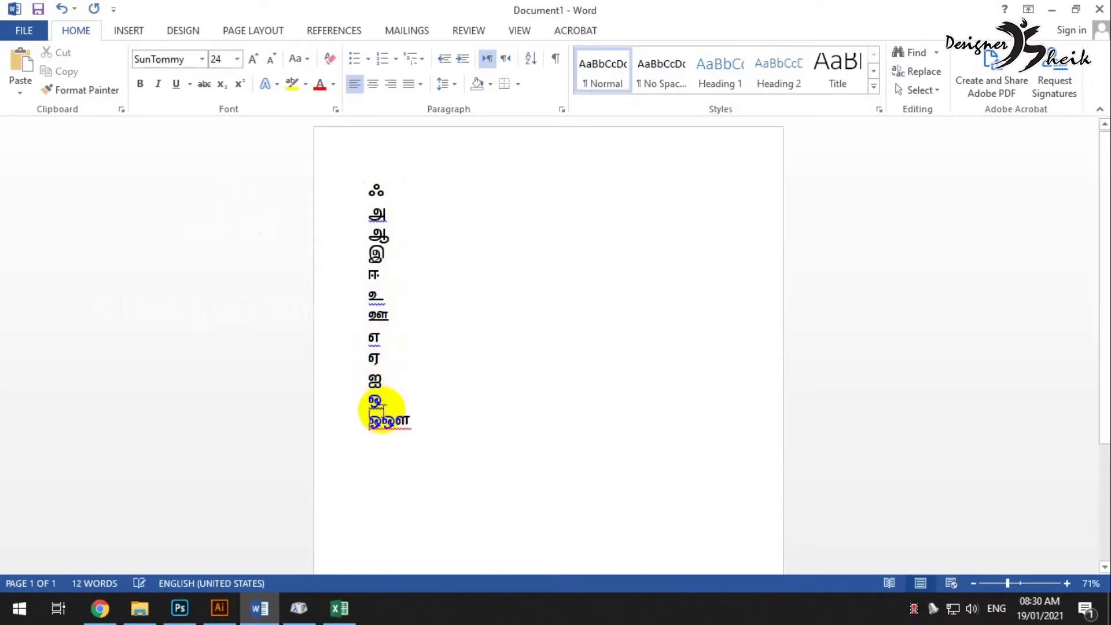
Copy the vertical list of vowels and paste it into the Excel workbook's Your Font column, starting at B3.
{"action": "left_click_drag", "start_coordinate": [398, 443], "coordinate": [338, 176]}
{"action": "key", "text": "ctrl+c"}
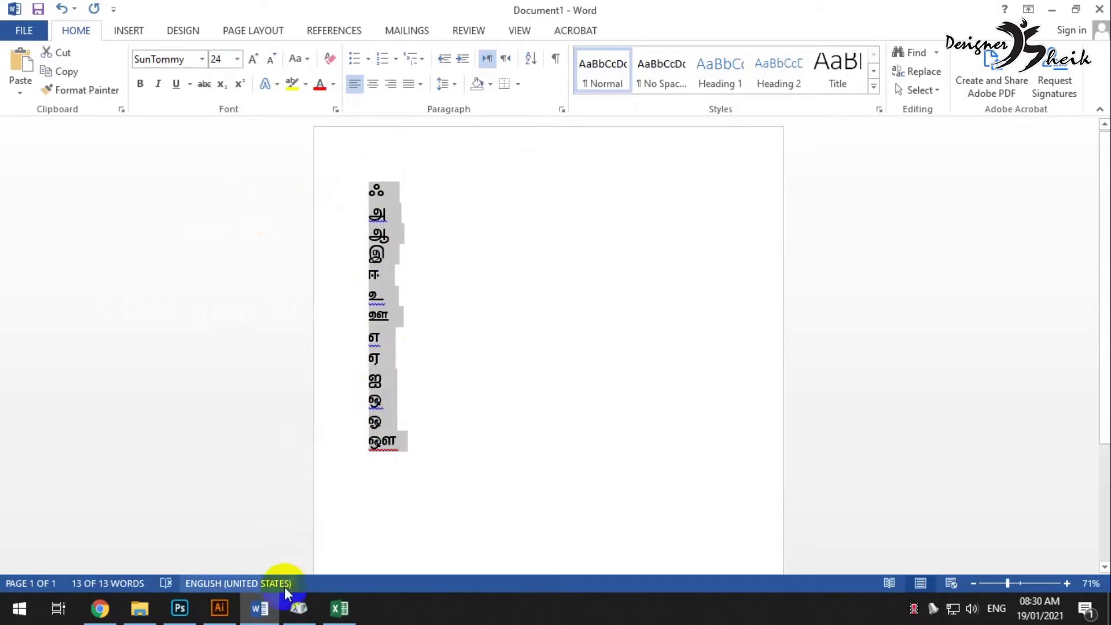
{"action": "left_click", "coordinate": [340, 608]}
{"action": "left_click", "coordinate": [190, 232]}
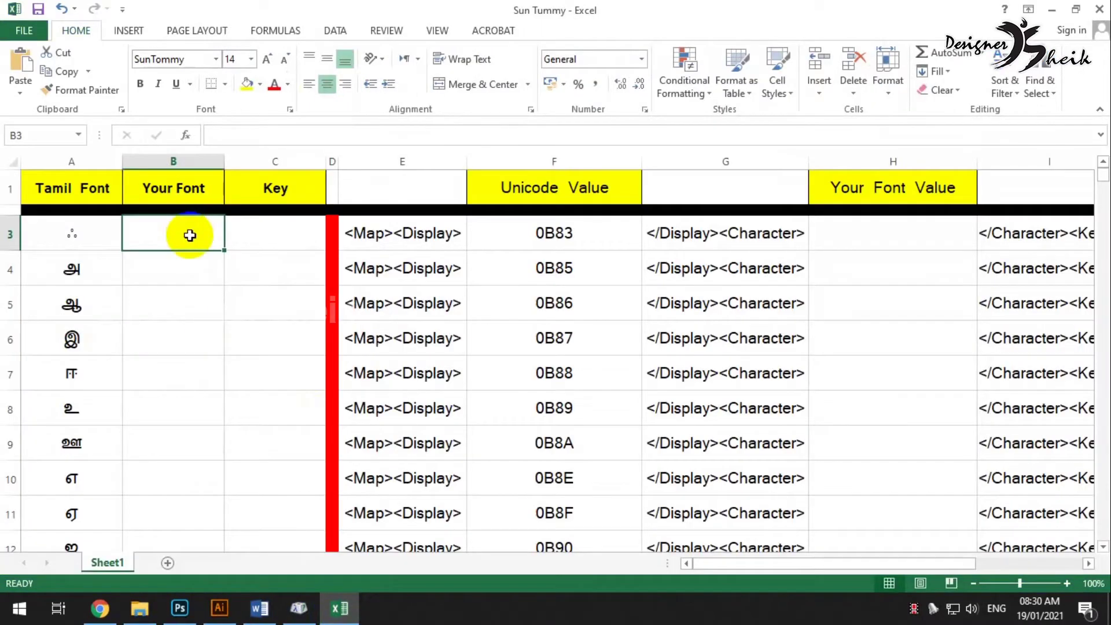
{"action": "key", "text": "ctrl+v"}
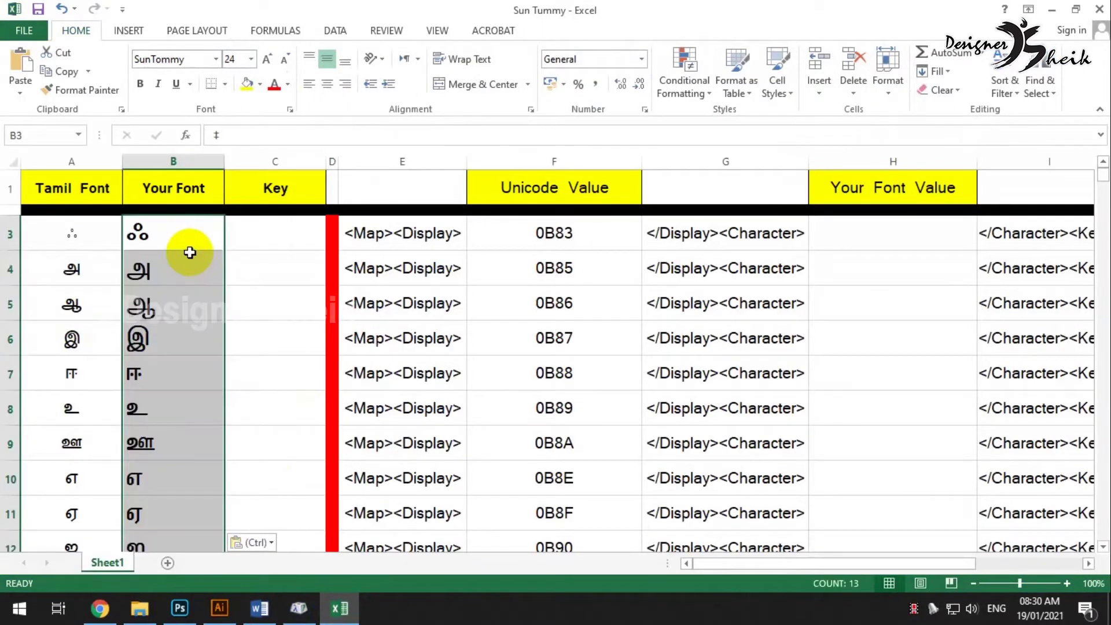
{"action": "scroll", "coordinate": [190, 252], "scroll_direction": "down", "scroll_amount": 2}
{"action": "scroll", "coordinate": [190, 250], "scroll_direction": "up", "scroll_amount": 2}
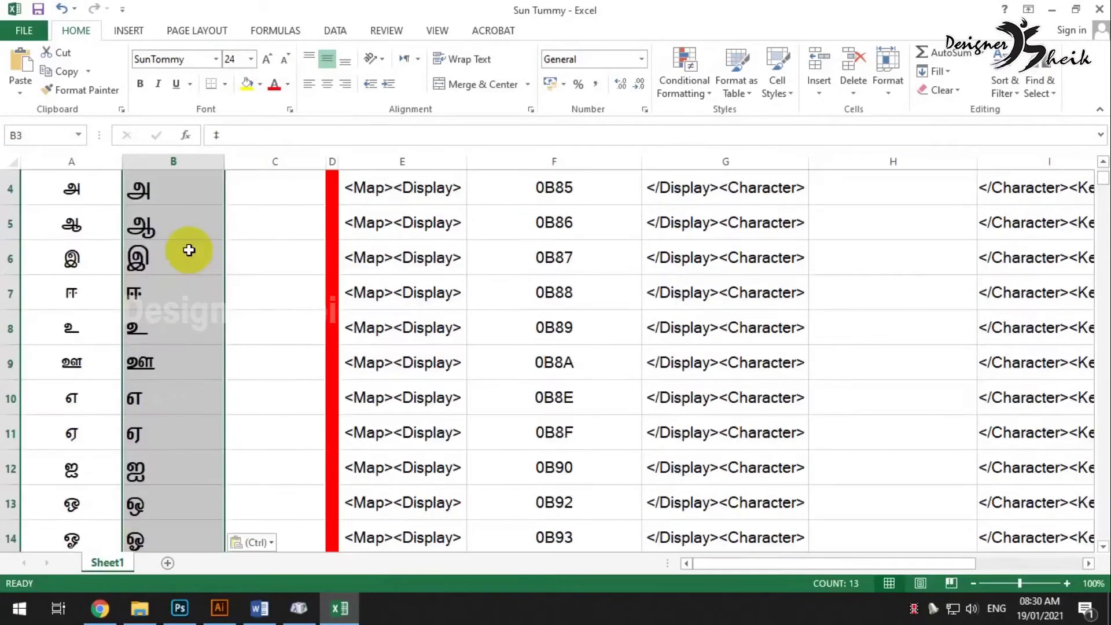
{"action": "left_click", "coordinate": [219, 248]}
{"action": "left_click", "coordinate": [261, 248]}
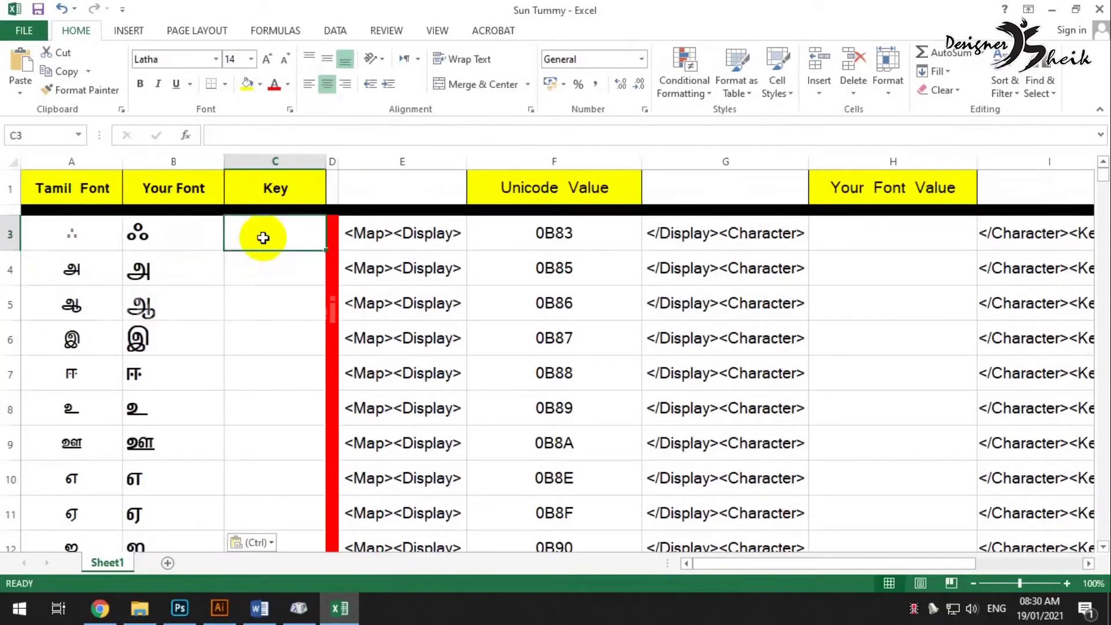
{"action": "scroll", "coordinate": [166, 289], "scroll_direction": "down", "scroll_amount": 5}
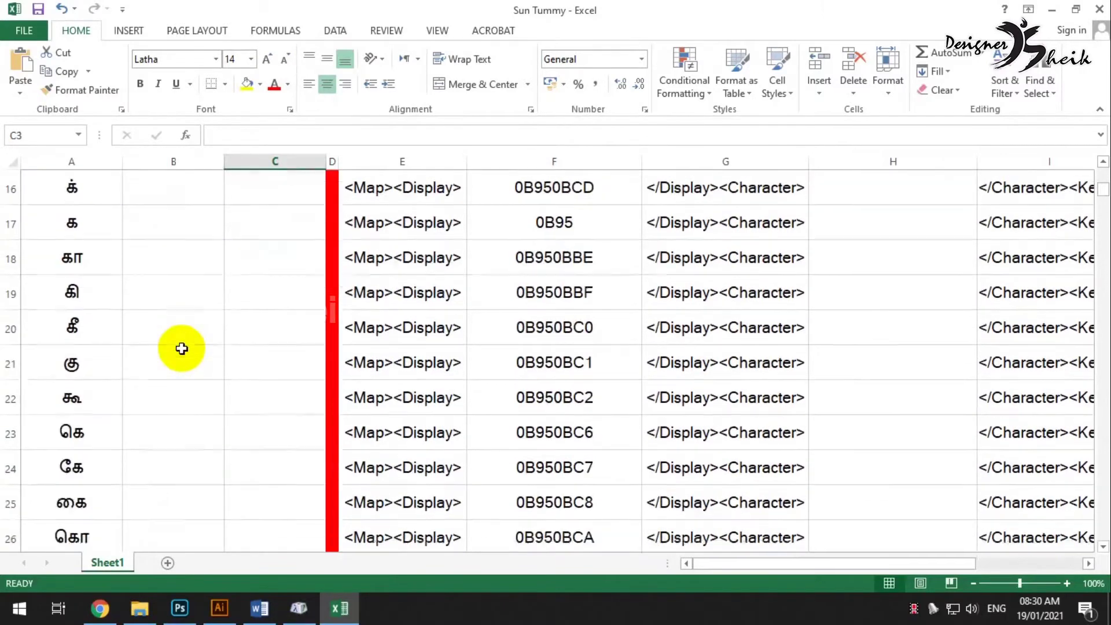
Try removing row 315, the ா sign, undo the deletion, and look through the sign and old-letter rows beneath it.
{"action": "scroll", "coordinate": [295, 431], "scroll_direction": "down", "scroll_amount": 13}
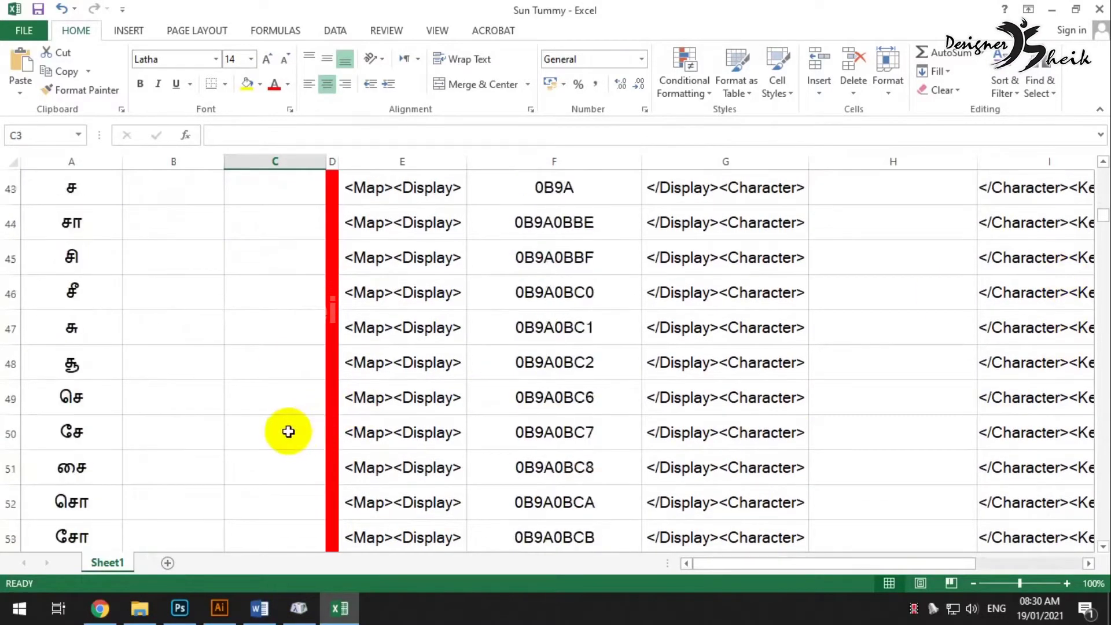
{"action": "scroll", "coordinate": [219, 465], "scroll_direction": "down", "scroll_amount": 3}
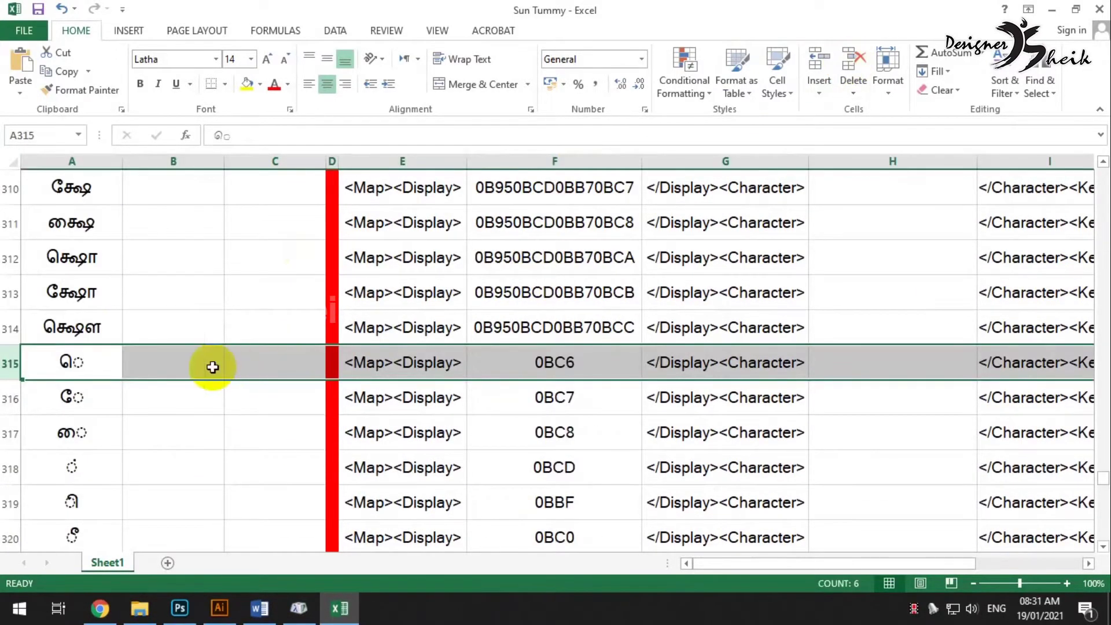
{"action": "key", "text": "ctrl+z"}
{"action": "left_click", "coordinate": [191, 365]}
{"action": "scroll", "coordinate": [185, 367], "scroll_direction": "down", "scroll_amount": 1}
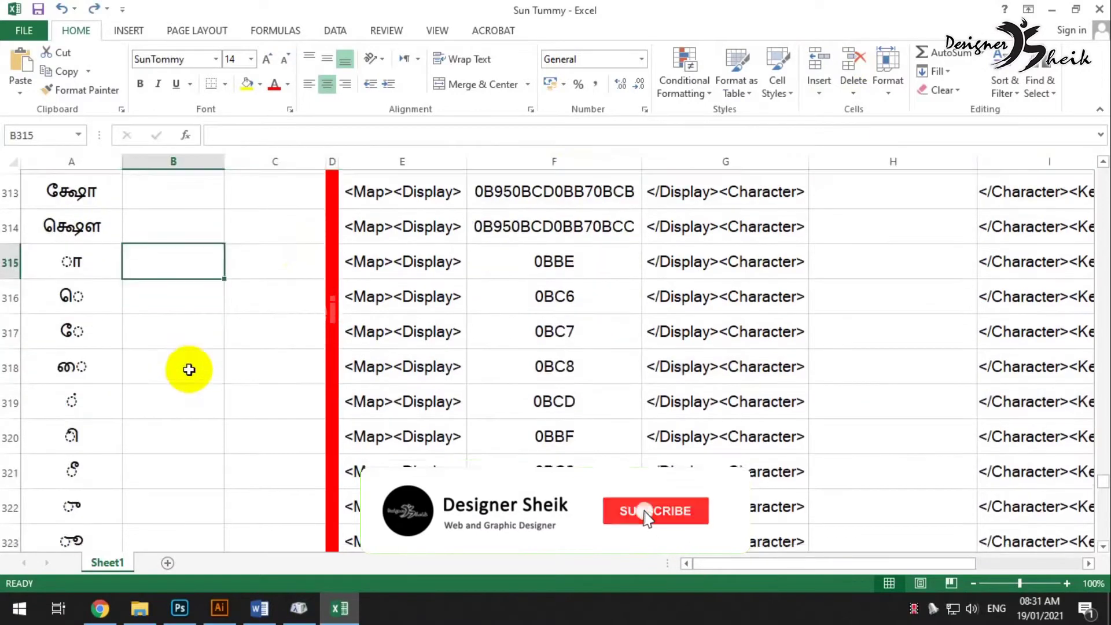
{"action": "scroll", "coordinate": [188, 369], "scroll_direction": "down", "scroll_amount": 3}
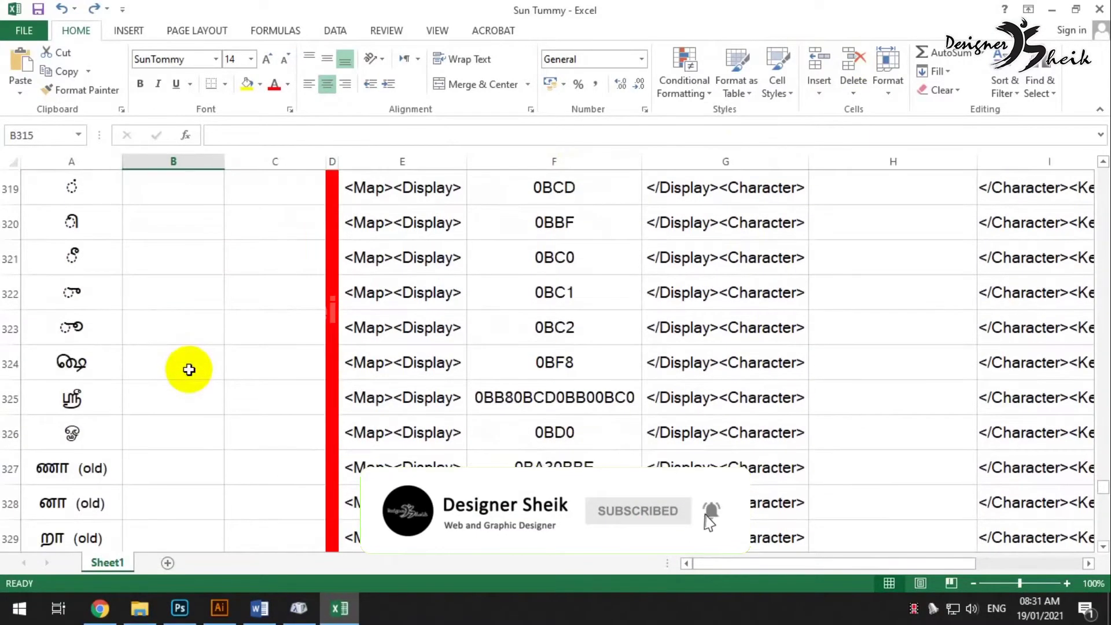
{"action": "scroll", "coordinate": [35, 362], "scroll_direction": "down", "scroll_amount": 1}
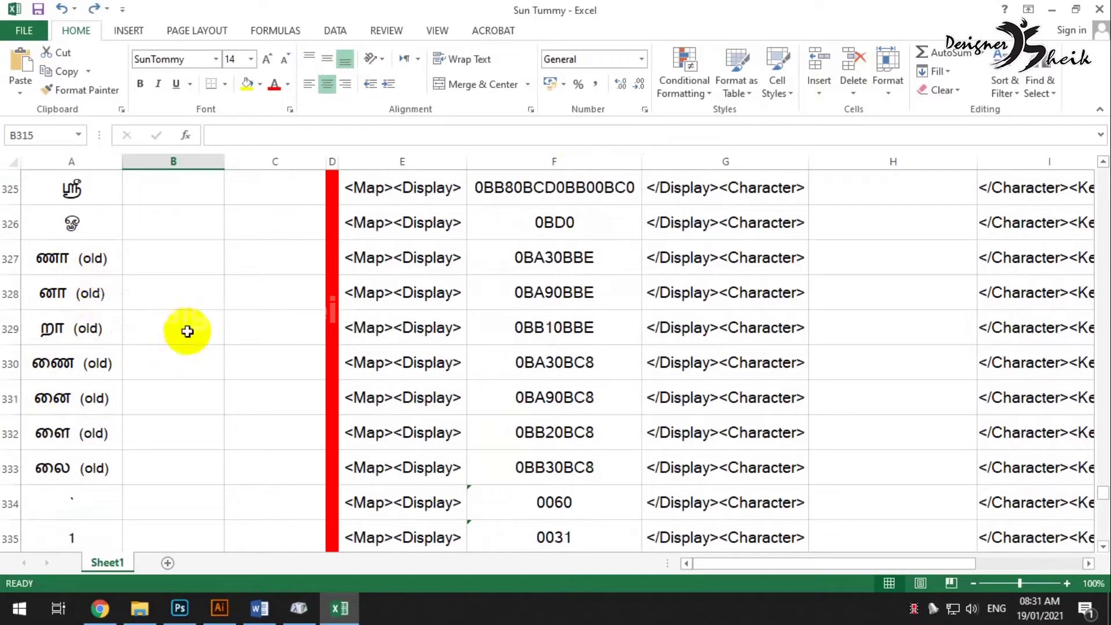
{"action": "scroll", "coordinate": [164, 456], "scroll_direction": "down", "scroll_amount": 2}
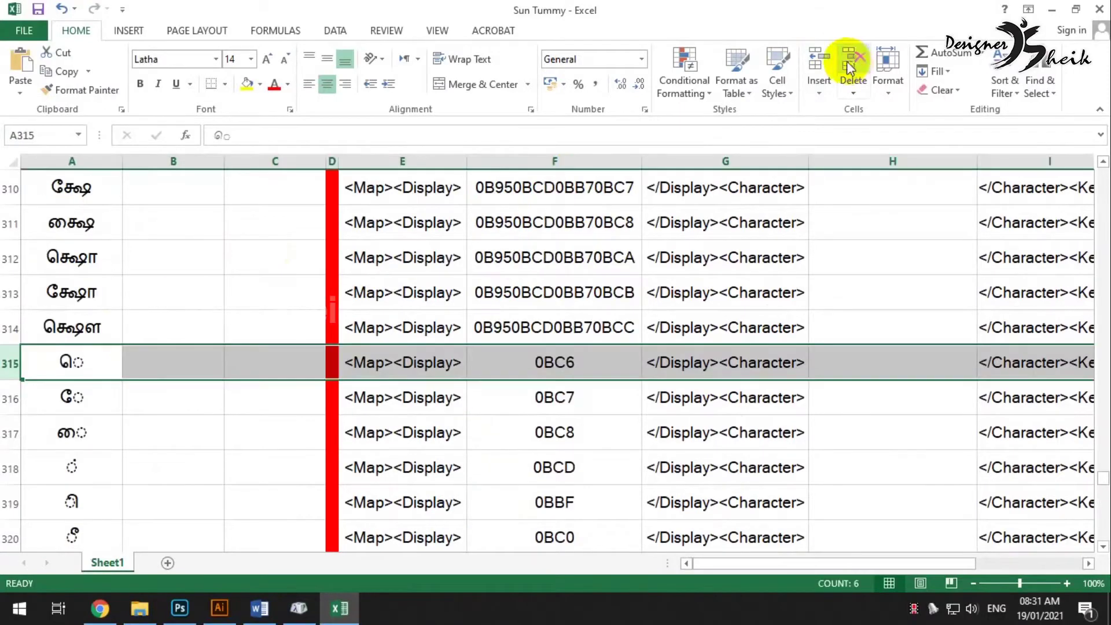
Undo the repeated deletion of row 315 and look over the old-form letters down to the digit rows.
{"action": "key", "text": "ctrl+z"}
{"action": "left_click", "coordinate": [197, 365]}
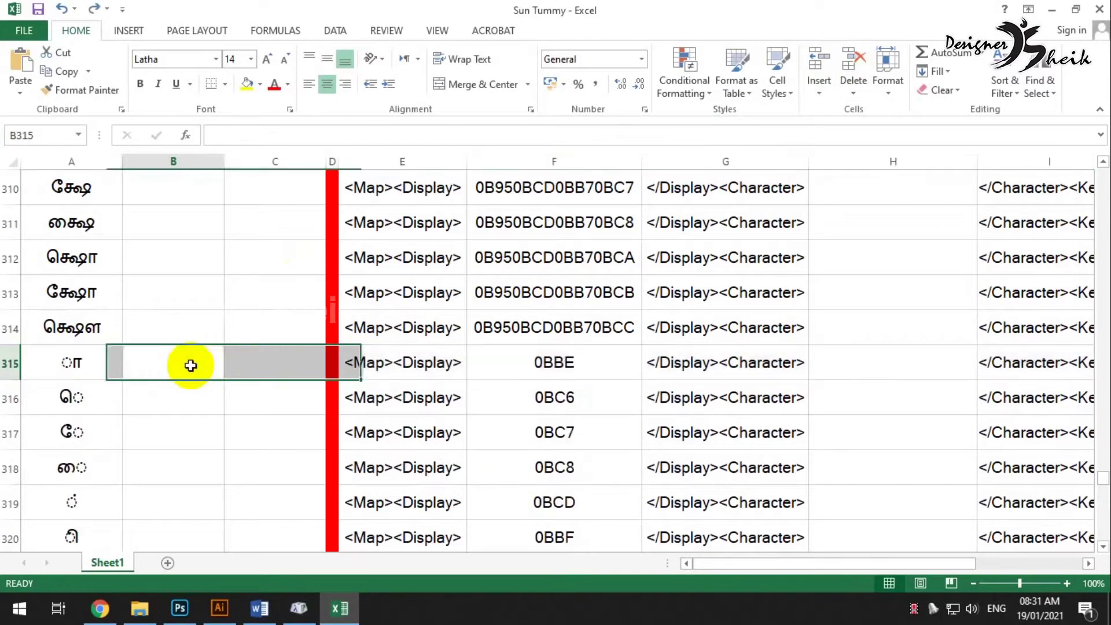
{"action": "scroll", "coordinate": [186, 367], "scroll_direction": "down", "scroll_amount": 1}
{"action": "scroll", "coordinate": [190, 369], "scroll_direction": "down", "scroll_amount": 3}
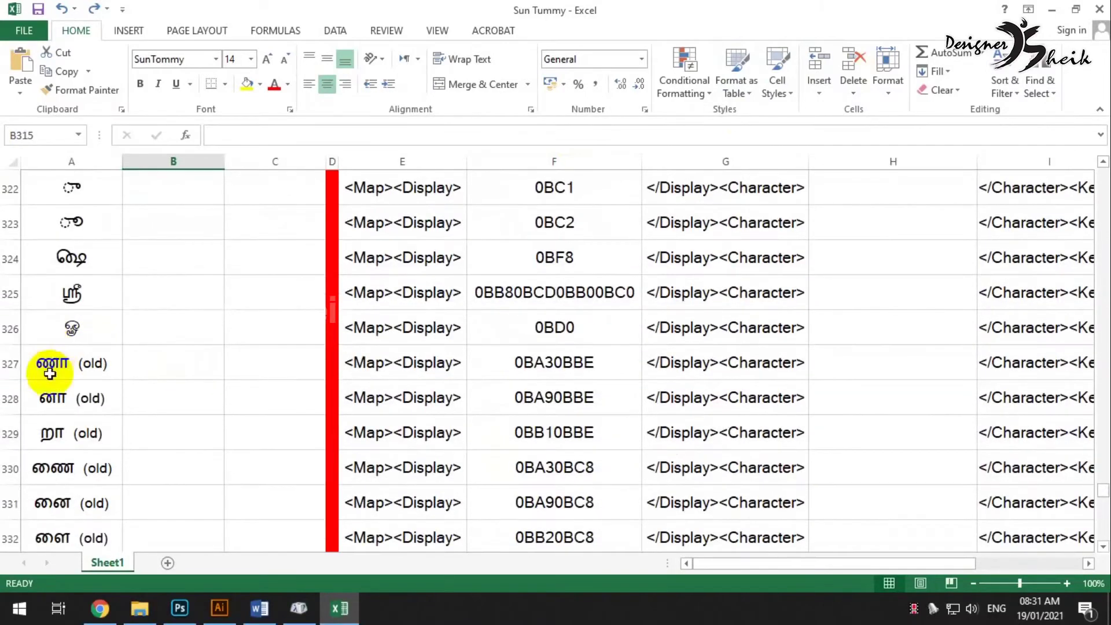
{"action": "scroll", "coordinate": [55, 363], "scroll_direction": "down", "scroll_amount": 1}
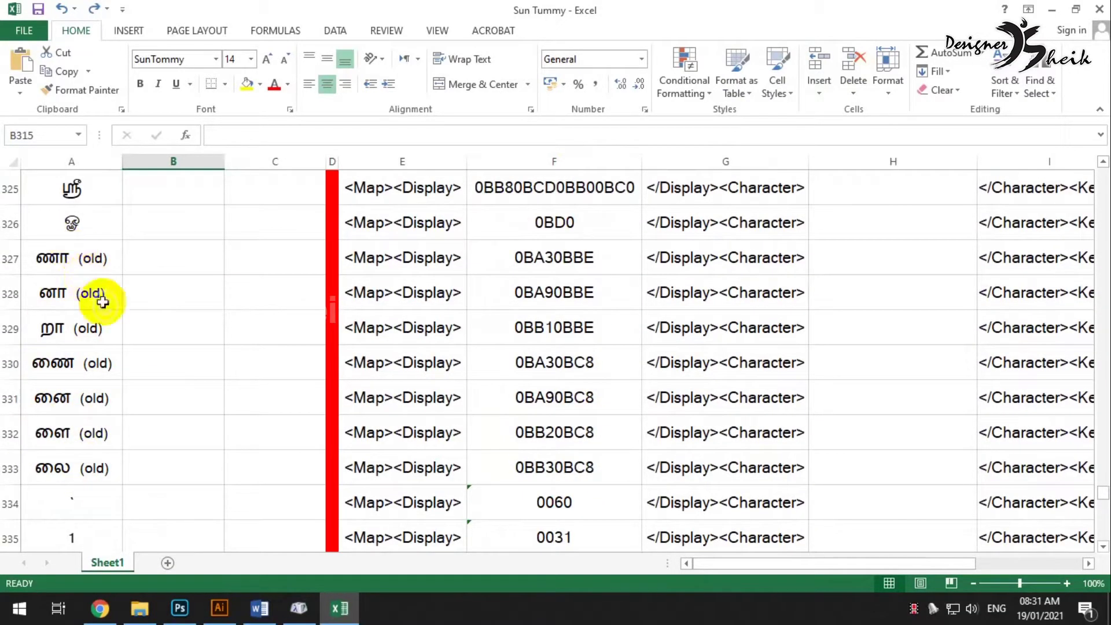
{"action": "scroll", "coordinate": [164, 457], "scroll_direction": "down", "scroll_amount": 2}
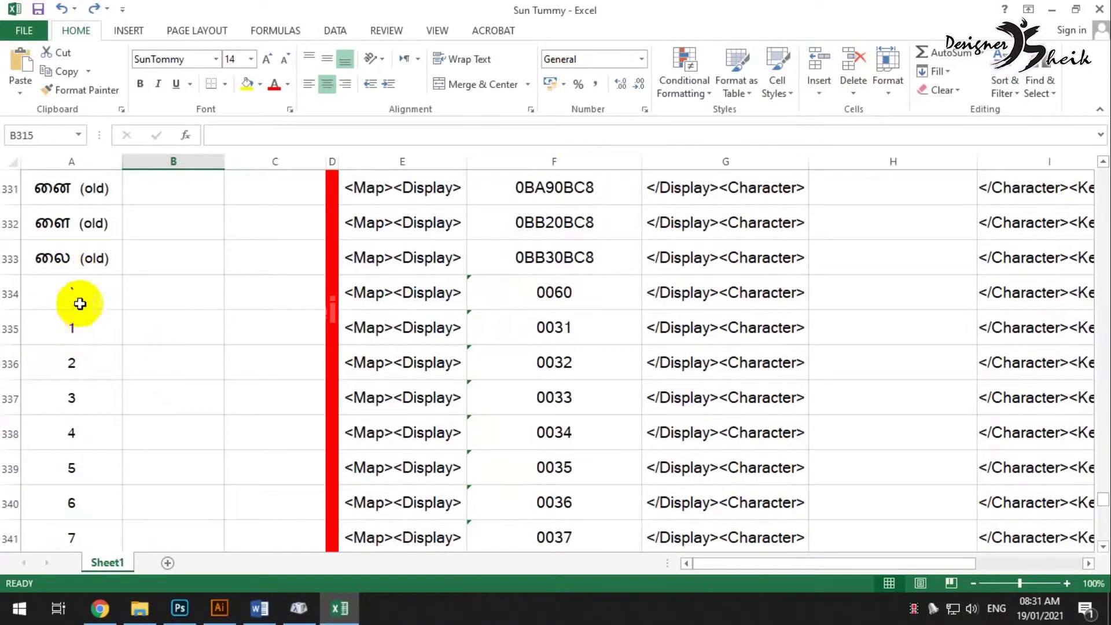
{"action": "scroll", "coordinate": [181, 295], "scroll_direction": "down", "scroll_amount": 1}
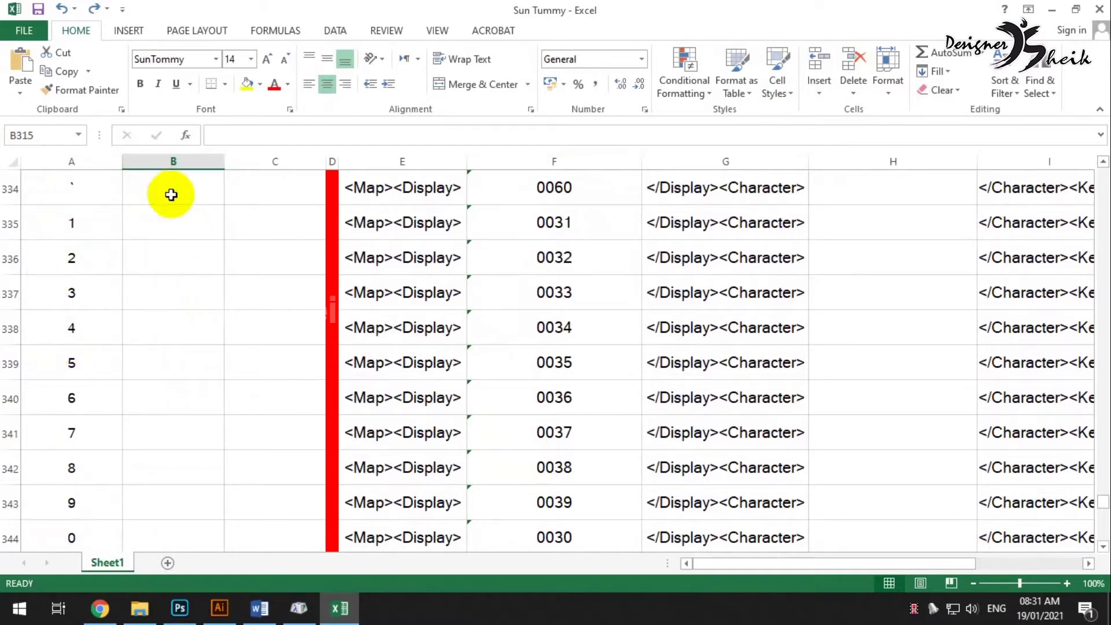
Try entering 1 as the Your Font character in B335 and deleting row 335, and undo both changes.
{"action": "double_click", "coordinate": [179, 225]}
{"action": "type", "text": "1"}
{"action": "key", "text": "Return"}
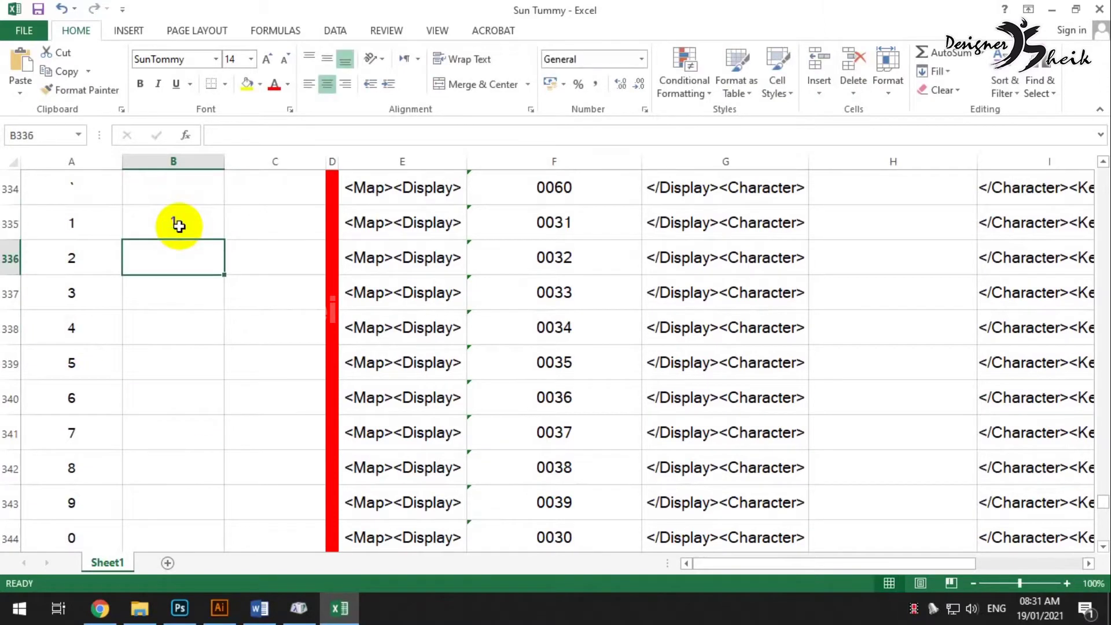
{"action": "left_click", "coordinate": [192, 225]}
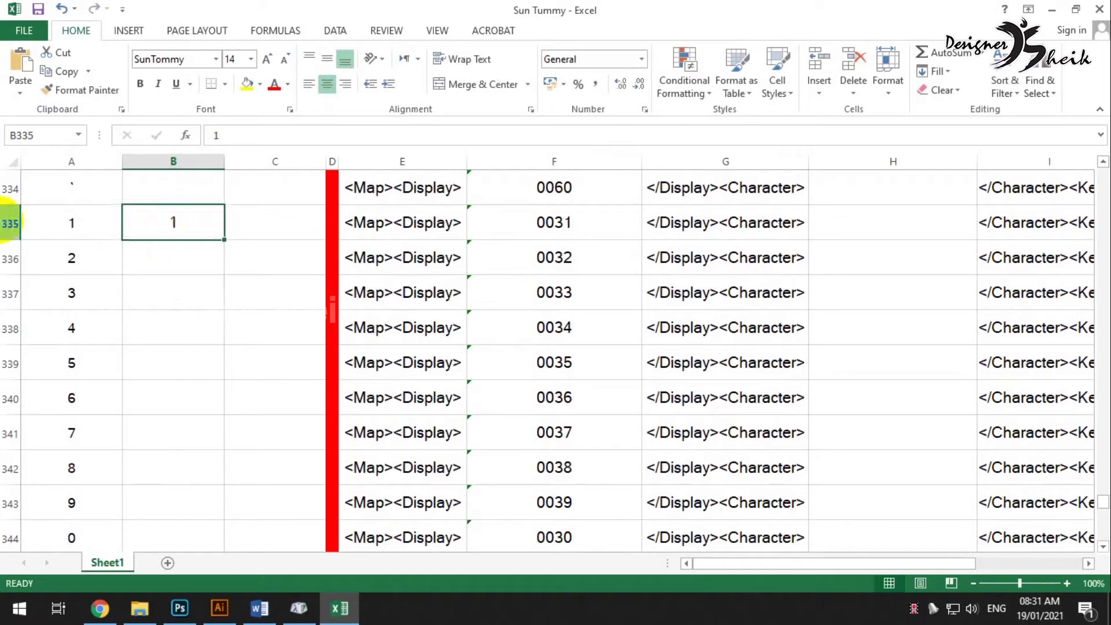
{"action": "left_click", "coordinate": [11, 223]}
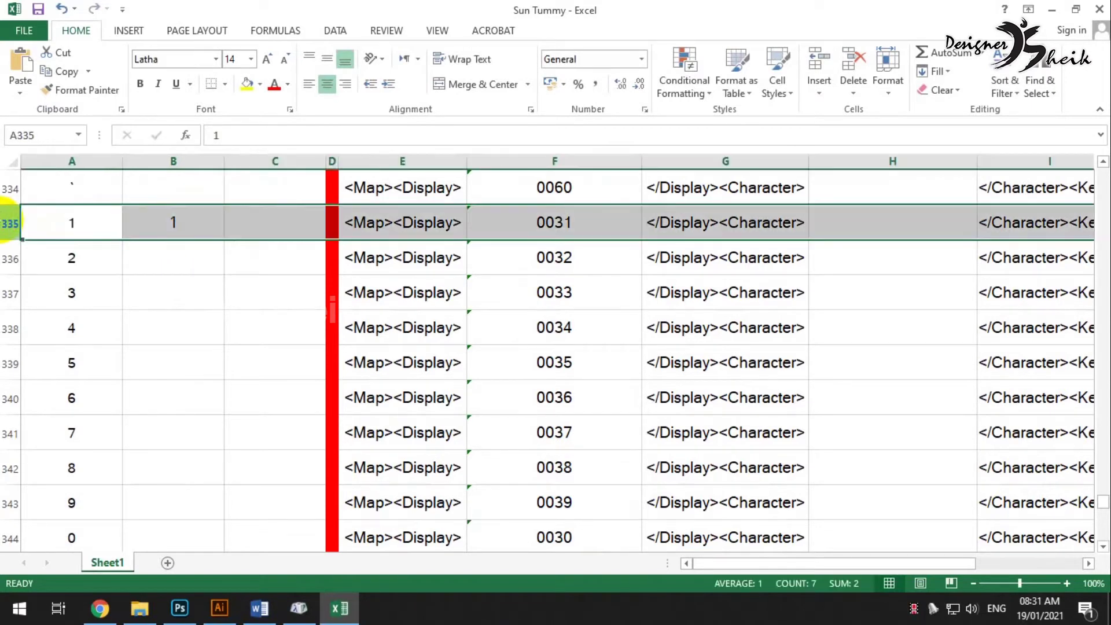
{"action": "left_click", "coordinate": [853, 64]}
{"action": "key", "text": "ctrl+z"}
{"action": "key", "text": "ctrl+z"}
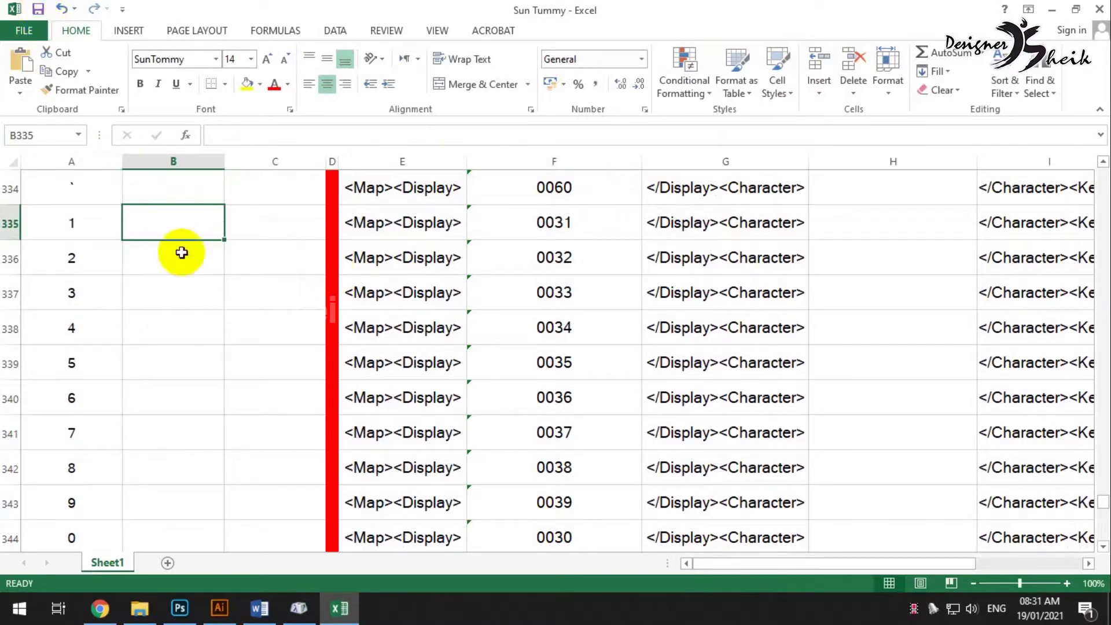
Enter the keys q, a and aa for the vowels ஃ, அ and ஆ in C3 to C5.
{"action": "left_click_drag", "start_coordinate": [1102, 502], "coordinate": [1102, 173]}
{"action": "left_click", "coordinate": [251, 246]}
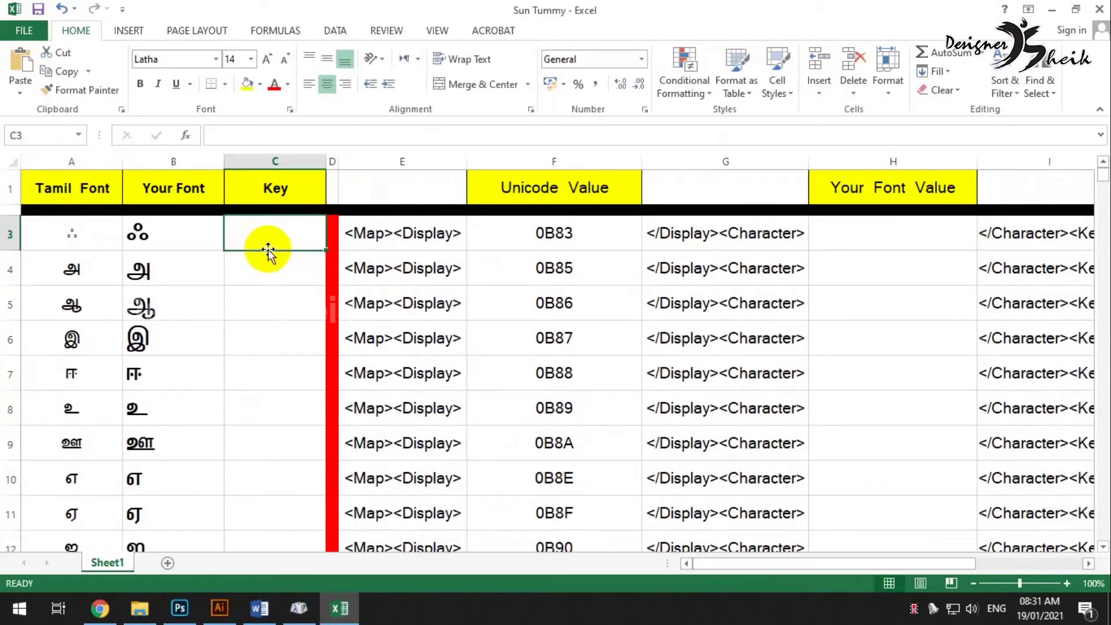
{"action": "type", "text": "q"}
{"action": "left_click", "coordinate": [277, 273]}
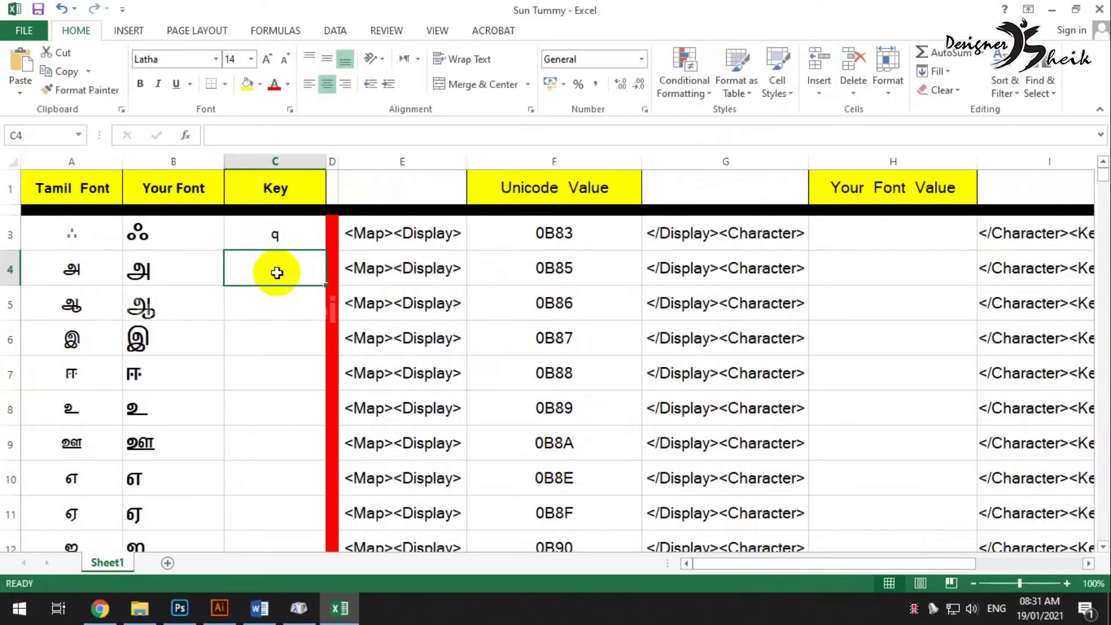
{"action": "type", "text": "a"}
{"action": "left_click", "coordinate": [267, 317]}
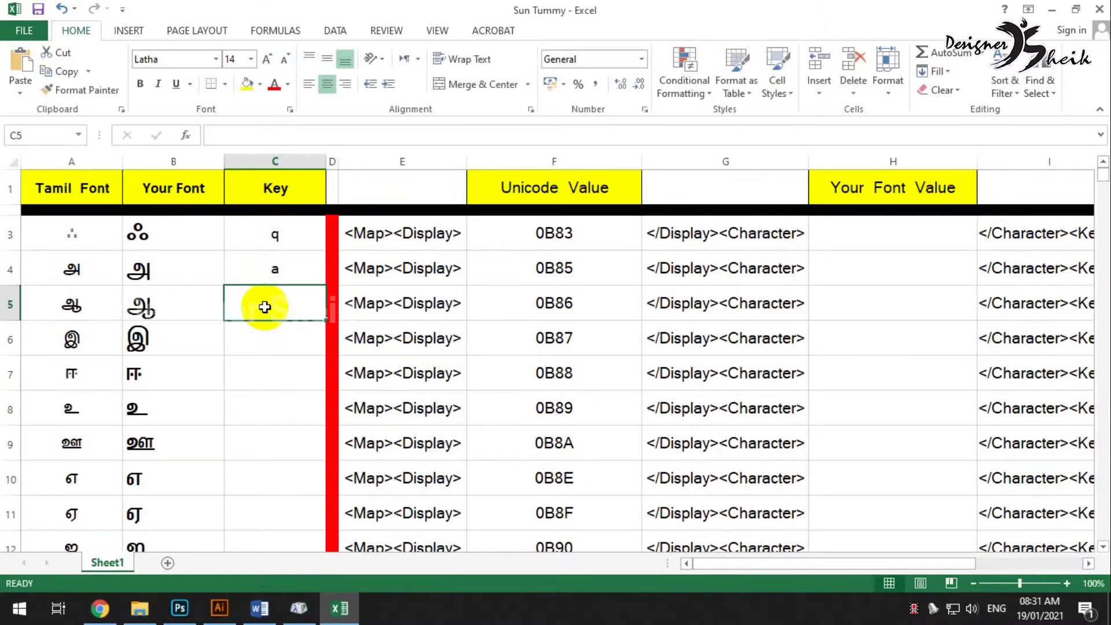
{"action": "type", "text": "aa"}
Enter the keys i, ii, u and uu for the vowels இ, ஈ, உ and ஊ in C6 to C9.
{"action": "left_click", "coordinate": [265, 333]}
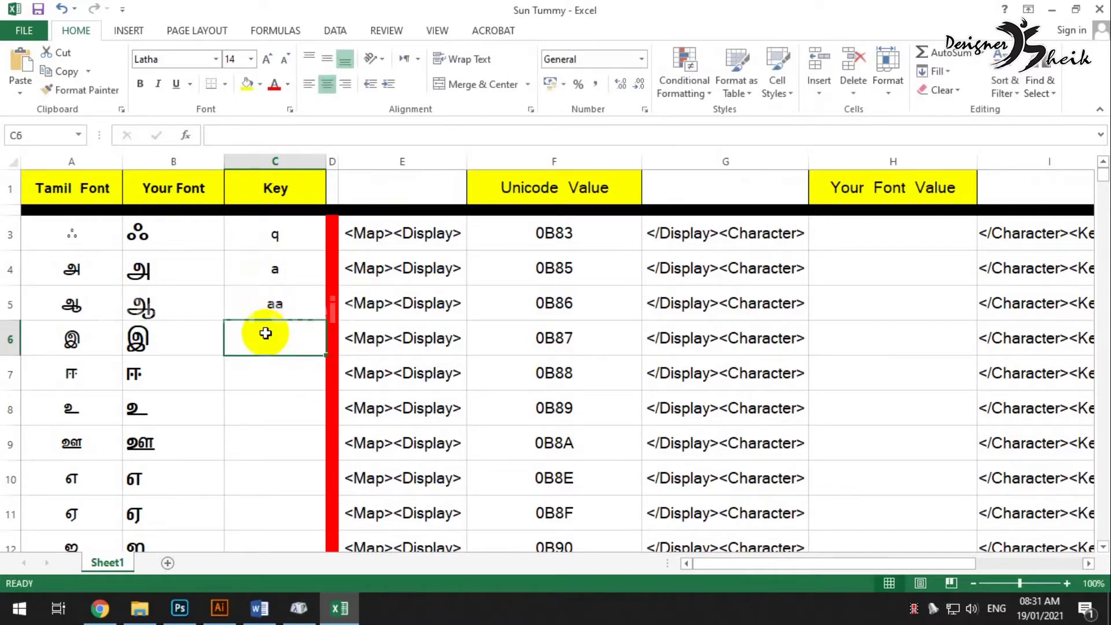
{"action": "type", "text": "i"}
{"action": "left_click", "coordinate": [262, 380]}
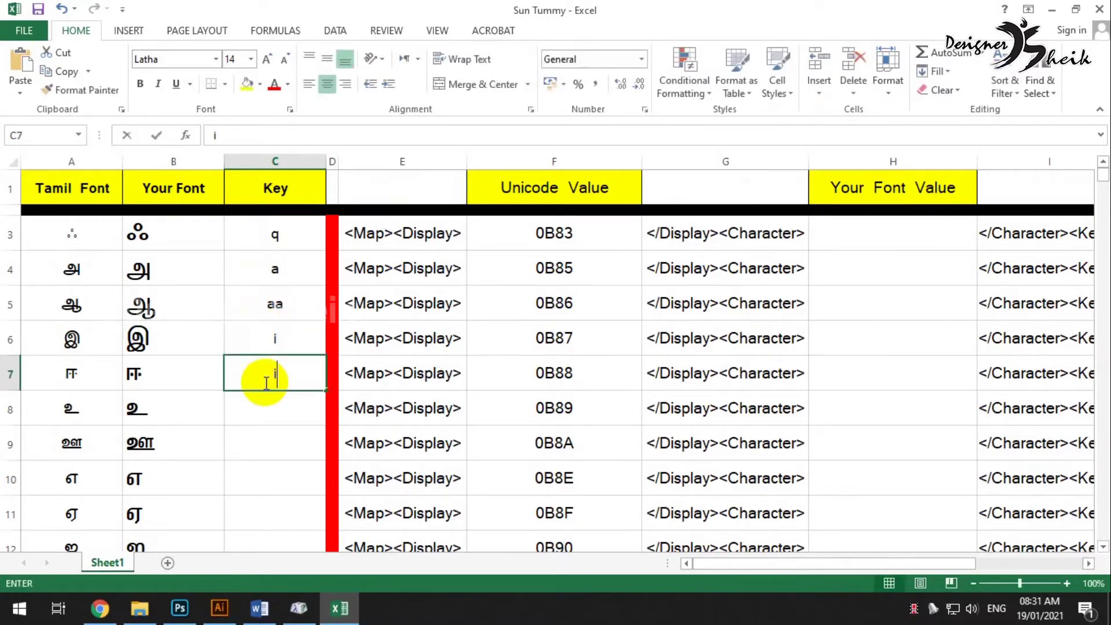
{"action": "type", "text": "ii"}
{"action": "left_click", "coordinate": [265, 411]}
{"action": "type", "text": "u"}
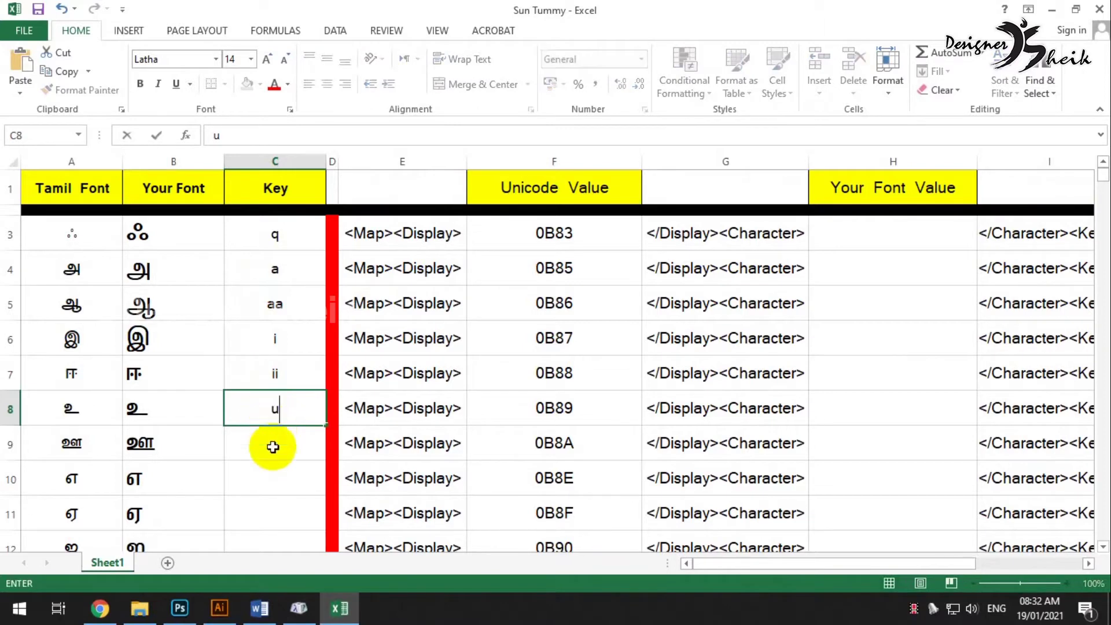
{"action": "left_click", "coordinate": [272, 444]}
{"action": "scroll", "coordinate": [272, 445], "scroll_direction": "down", "scroll_amount": 1}
{"action": "type", "text": "uu"}
Enter the keys e, ee and ai for the vowels எ, ஏ and ஐ in C10 to C12.
{"action": "left_click", "coordinate": [269, 393]}
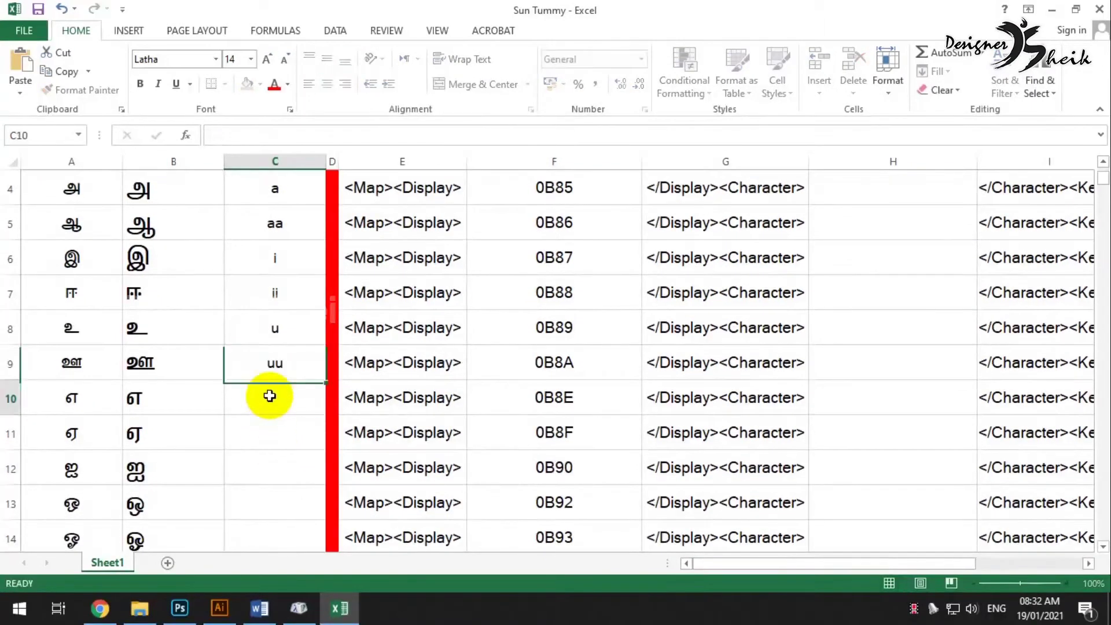
{"action": "type", "text": "e"}
{"action": "left_click", "coordinate": [273, 429]}
{"action": "type", "text": "ee"}
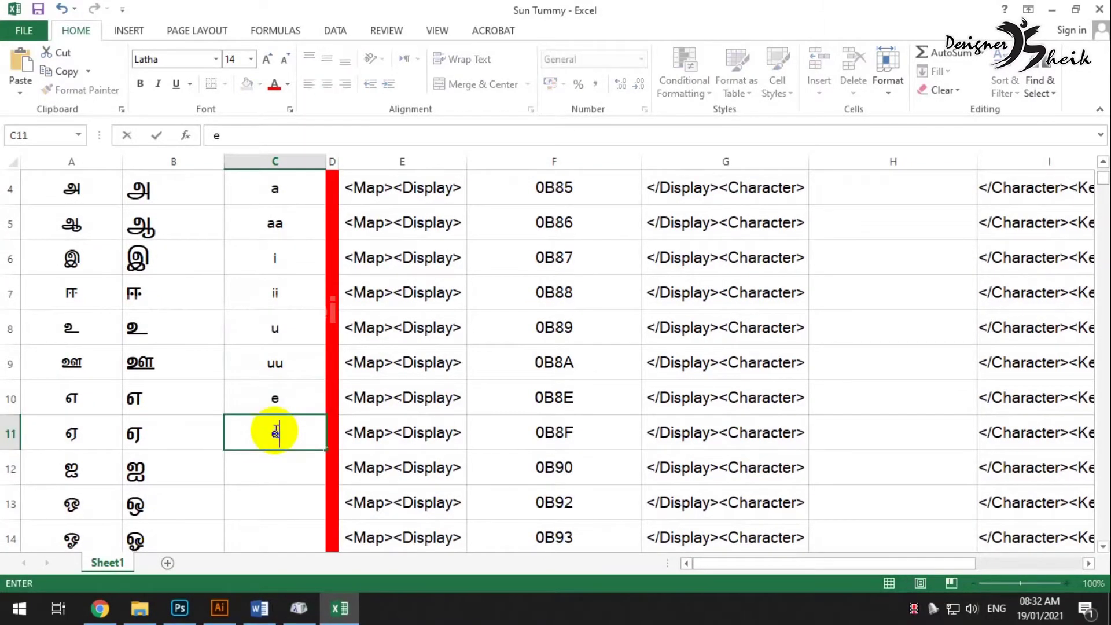
{"action": "left_click", "coordinate": [272, 473]}
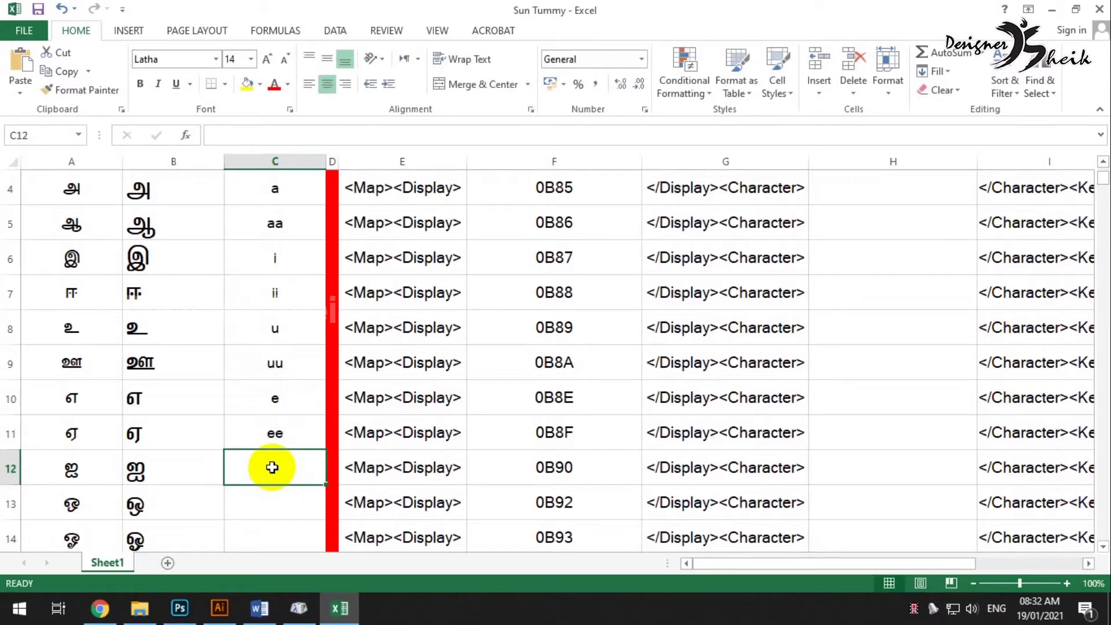
{"action": "type", "text": "ai"}
Enter the keys o, oo and aow for the vowels ஒ, ஓ and ஔ in C13 to C15.
{"action": "left_click", "coordinate": [272, 498]}
{"action": "scroll", "coordinate": [267, 463], "scroll_direction": "down", "scroll_amount": 1}
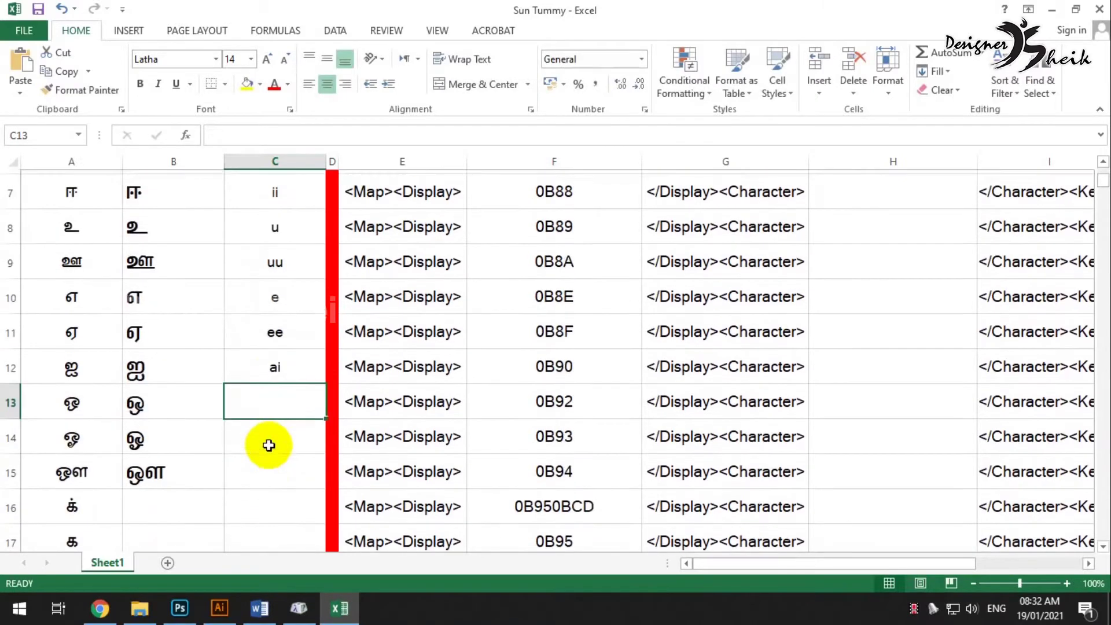
{"action": "type", "text": "o"}
{"action": "left_click", "coordinate": [277, 431]}
{"action": "type", "text": "oo"}
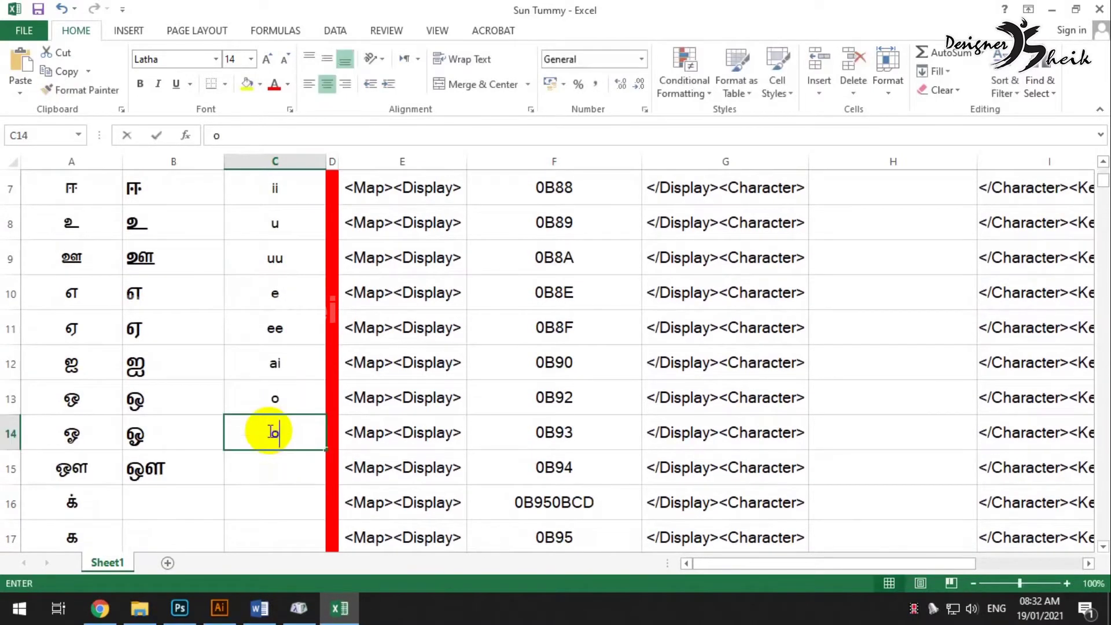
{"action": "left_click", "coordinate": [266, 466]}
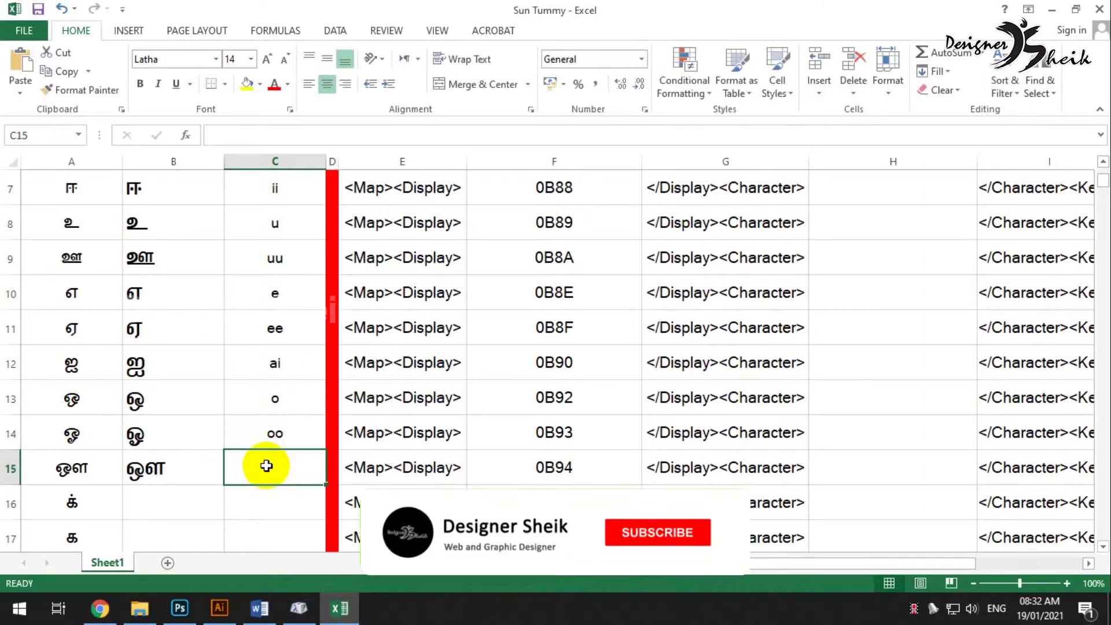
{"action": "type", "text": "ao"}
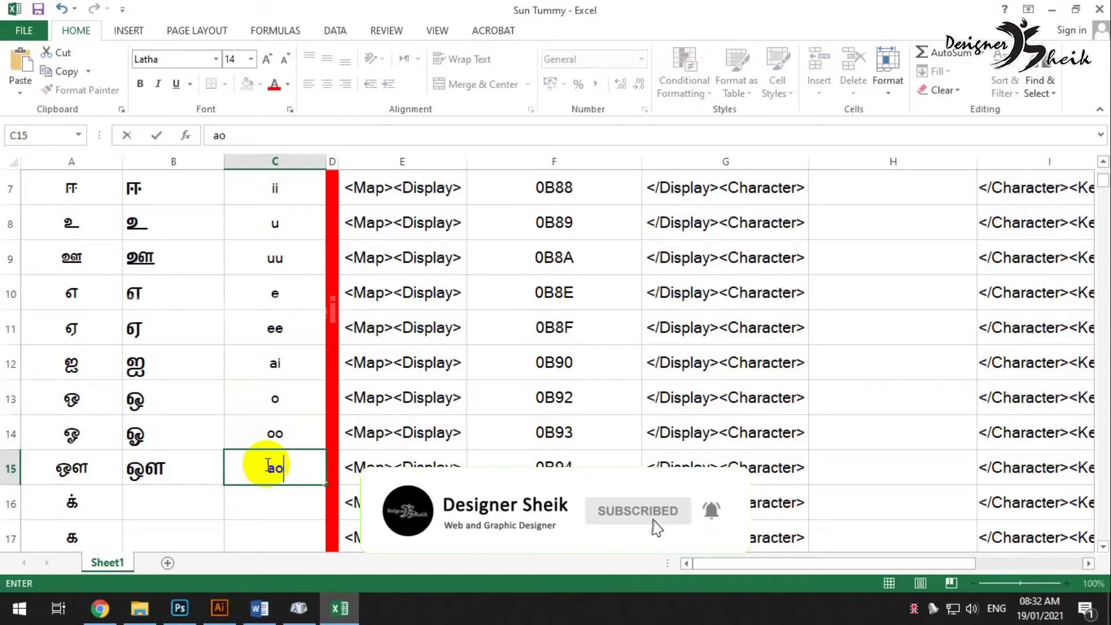
{"action": "type", "text": "w"}
{"action": "key", "text": "Return"}
{"action": "left_click", "coordinate": [277, 467]}
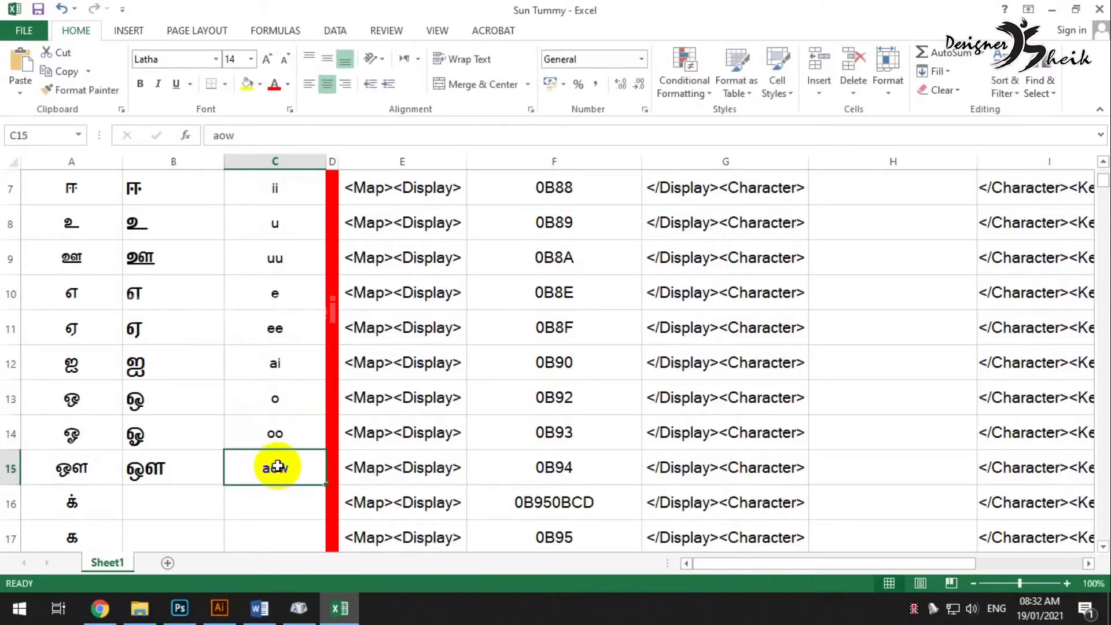
Check the Your Font characters and keys entered for the vowel rows, from ஃ through ஔ.
{"action": "scroll", "coordinate": [274, 457], "scroll_direction": "up", "scroll_amount": 2}
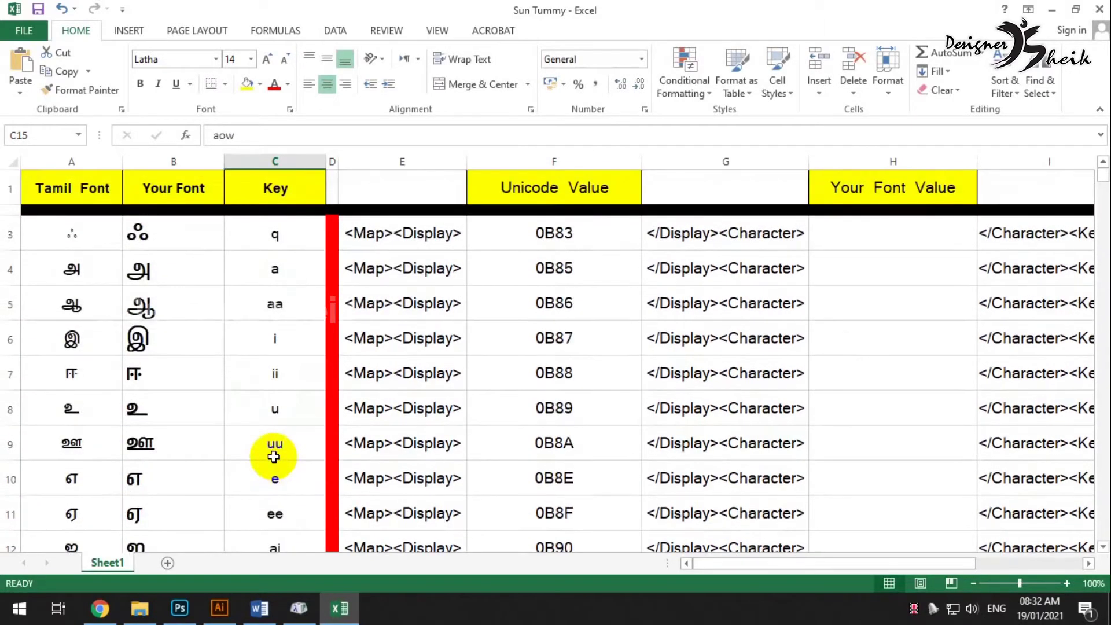
{"action": "scroll", "coordinate": [136, 285], "scroll_direction": "down", "scroll_amount": 2}
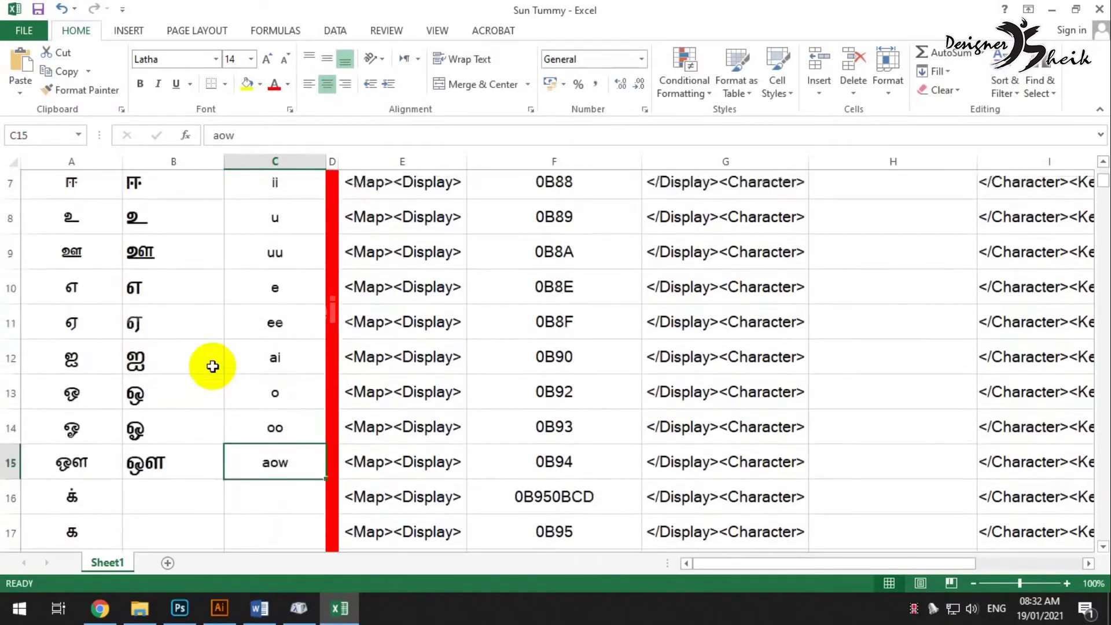
{"action": "scroll", "coordinate": [213, 366], "scroll_direction": "up", "scroll_amount": 2}
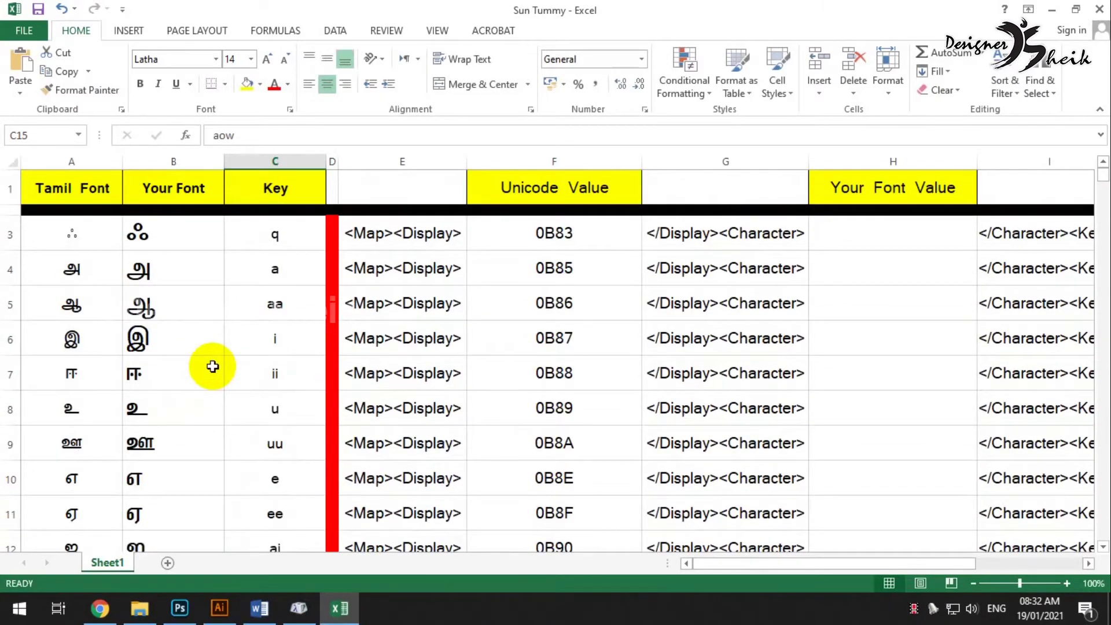
{"action": "scroll", "coordinate": [213, 366], "scroll_direction": "down", "scroll_amount": 3}
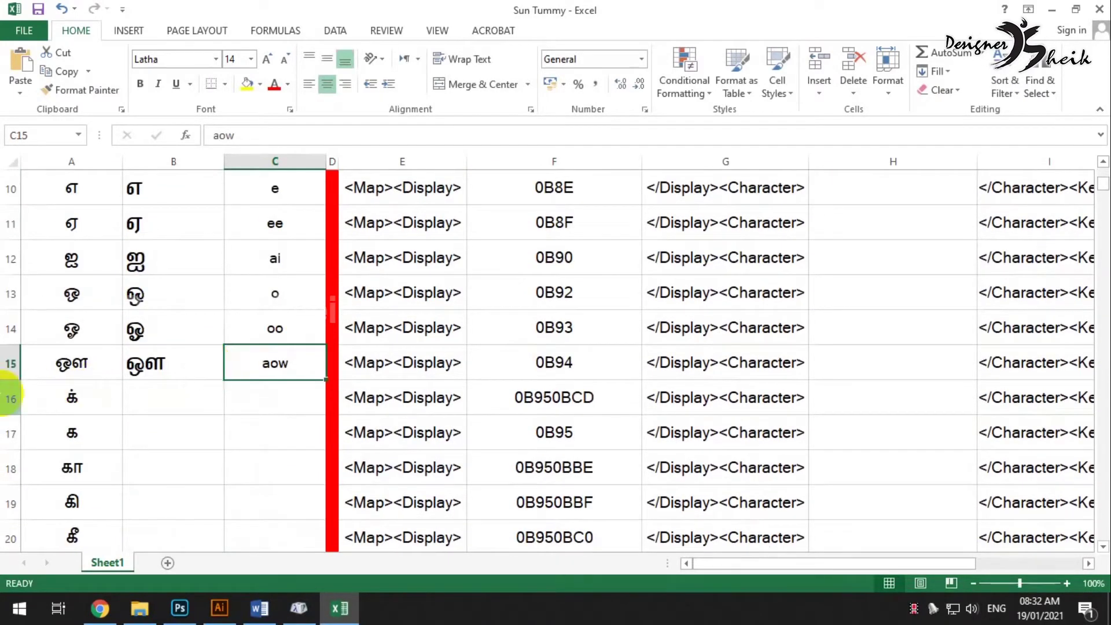
{"action": "left_click", "coordinate": [8, 398]}
{"action": "scroll", "coordinate": [168, 405], "scroll_direction": "up", "scroll_amount": 3}
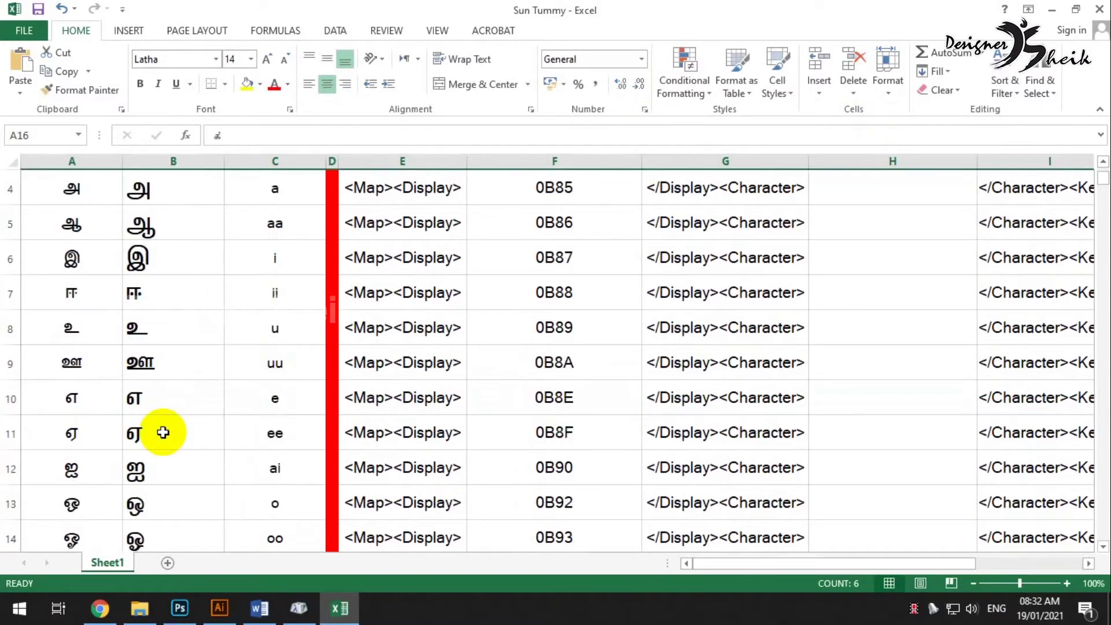
{"action": "left_click", "coordinate": [166, 296]}
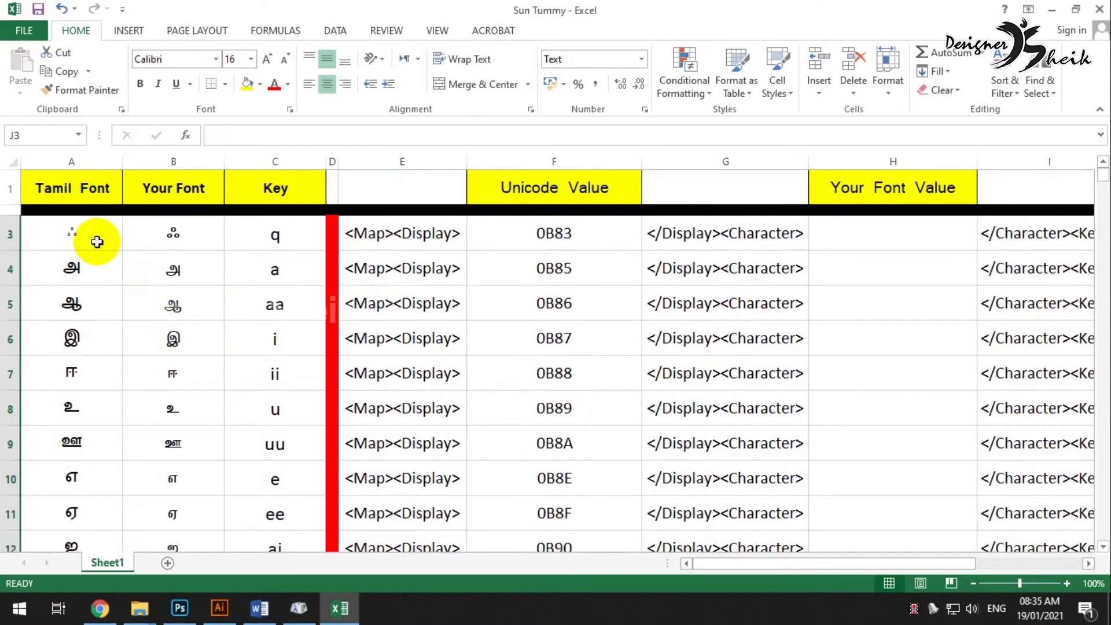
Look through the Tamil Font, Your Font and Key columns from ஃ in row 3 down to the x-series rows.
{"action": "scroll", "coordinate": [96, 241], "scroll_direction": "down", "scroll_amount": 1}
{"action": "scroll", "coordinate": [97, 242], "scroll_direction": "up", "scroll_amount": 1}
{"action": "left_click", "coordinate": [69, 234]}
{"action": "scroll", "coordinate": [83, 251], "scroll_direction": "down", "scroll_amount": 6}
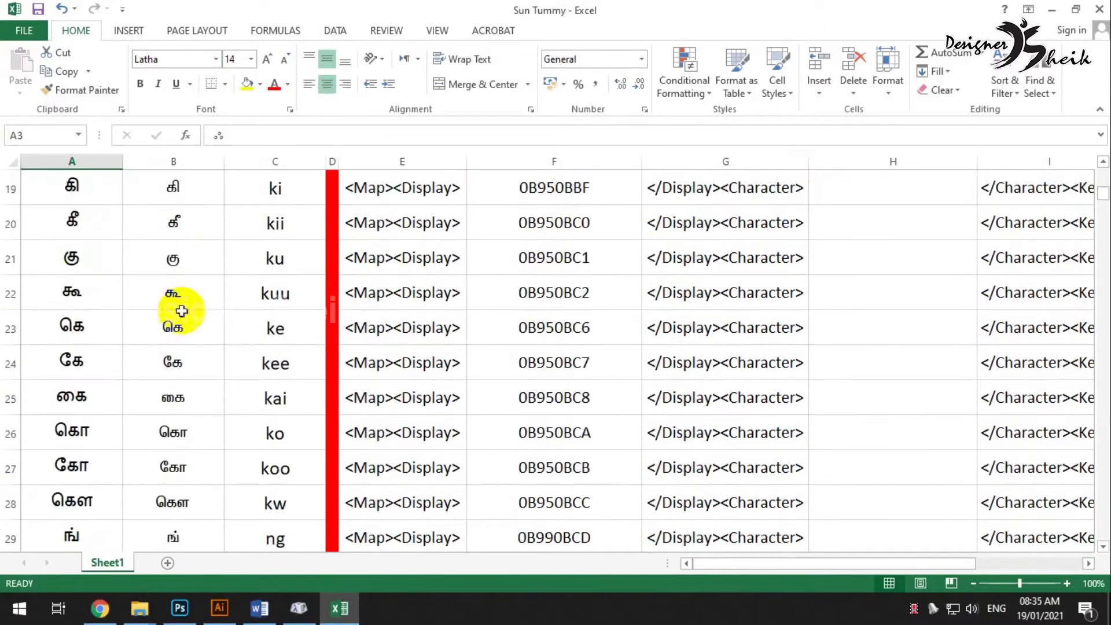
{"action": "scroll", "coordinate": [182, 310], "scroll_direction": "down", "scroll_amount": 14}
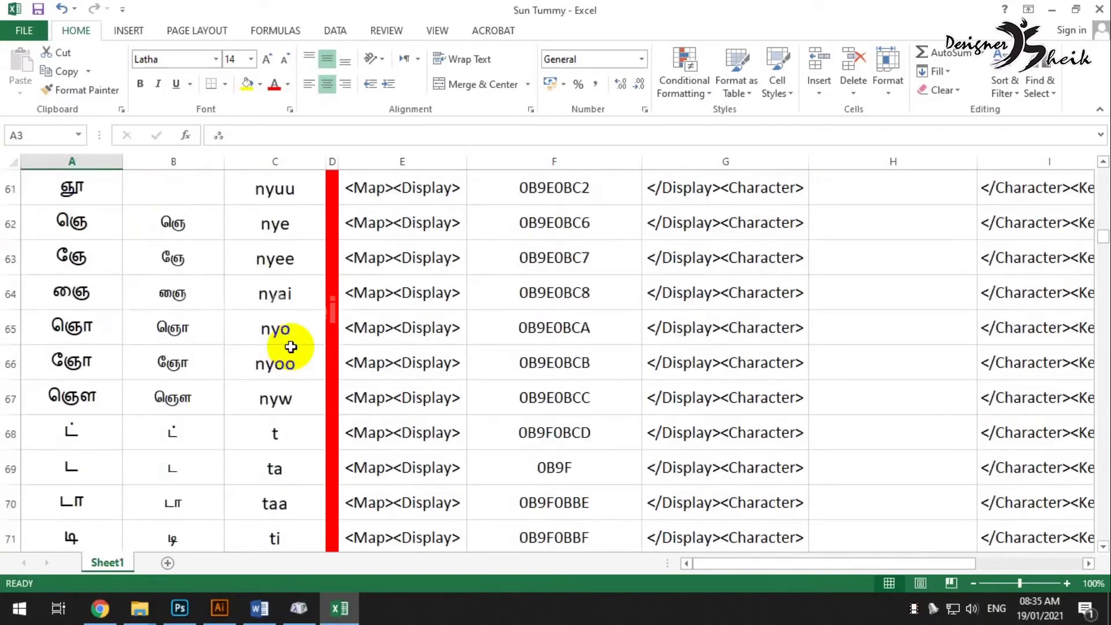
{"action": "scroll", "coordinate": [291, 347], "scroll_direction": "down", "scroll_amount": 19}
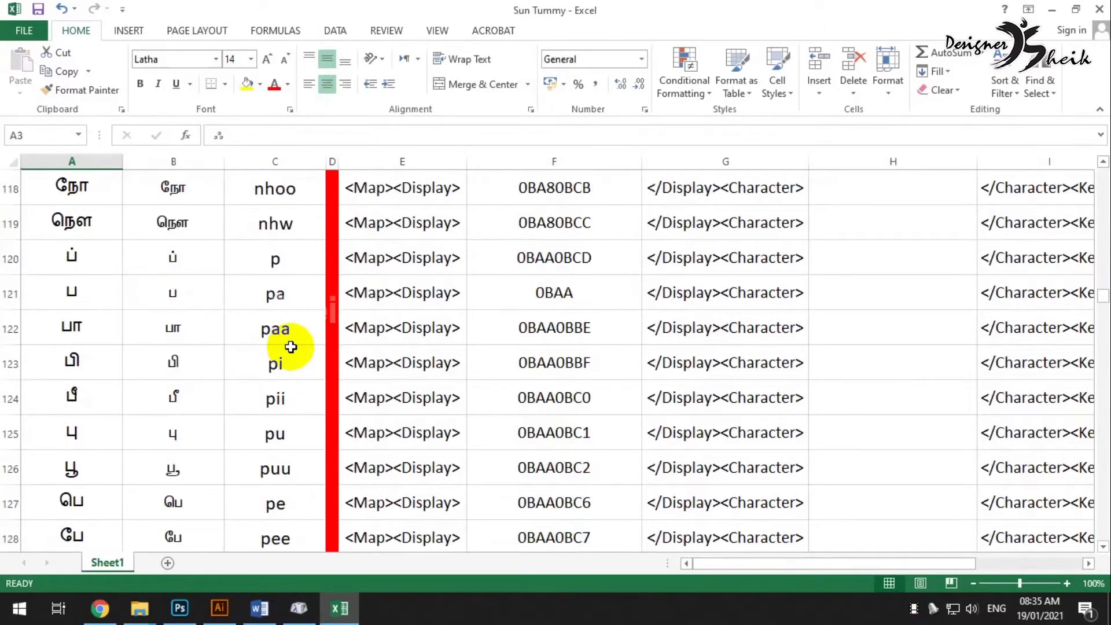
{"action": "left_click_drag", "start_coordinate": [1103, 299], "coordinate": [1104, 502]}
{"action": "scroll", "coordinate": [185, 324], "scroll_direction": "up", "scroll_amount": 3}
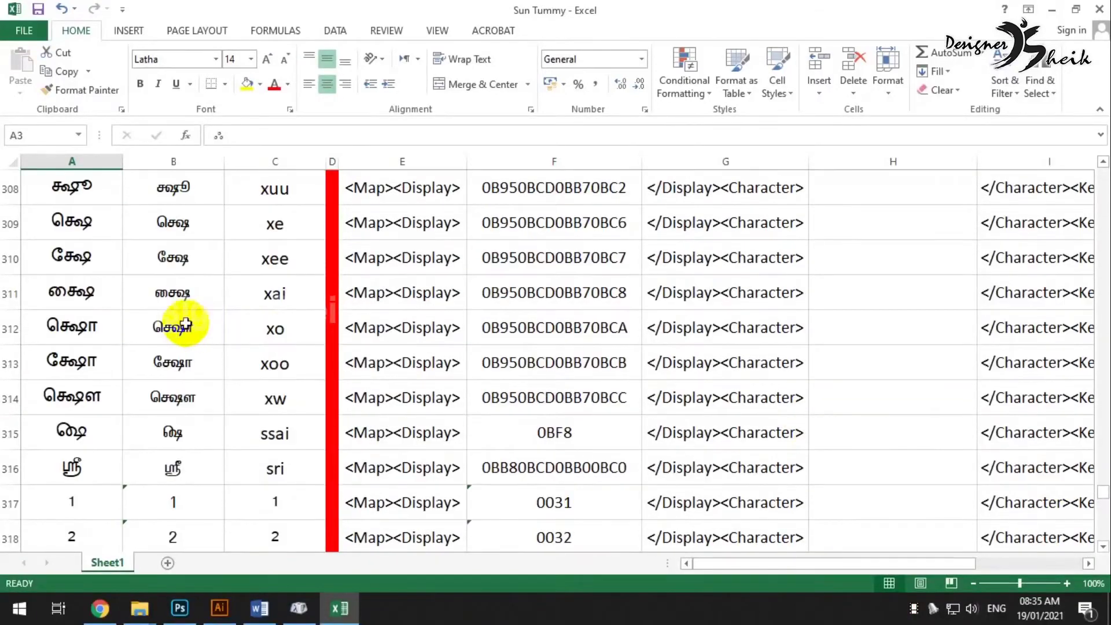
Examine the last template rows: ssai in row 315, sri in row 316, and the digits and punctuation through row 336.
{"action": "left_click", "coordinate": [10, 433]}
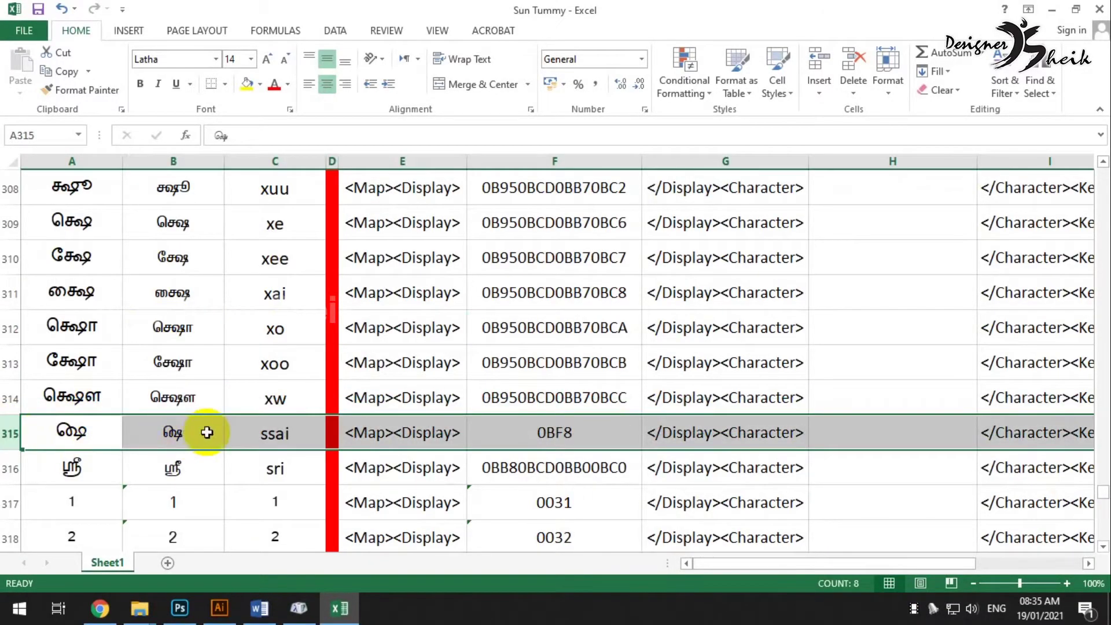
{"action": "scroll", "coordinate": [207, 432], "scroll_direction": "down", "scroll_amount": 1}
{"action": "left_click", "coordinate": [10, 363]}
{"action": "scroll", "coordinate": [193, 376], "scroll_direction": "down", "scroll_amount": 3}
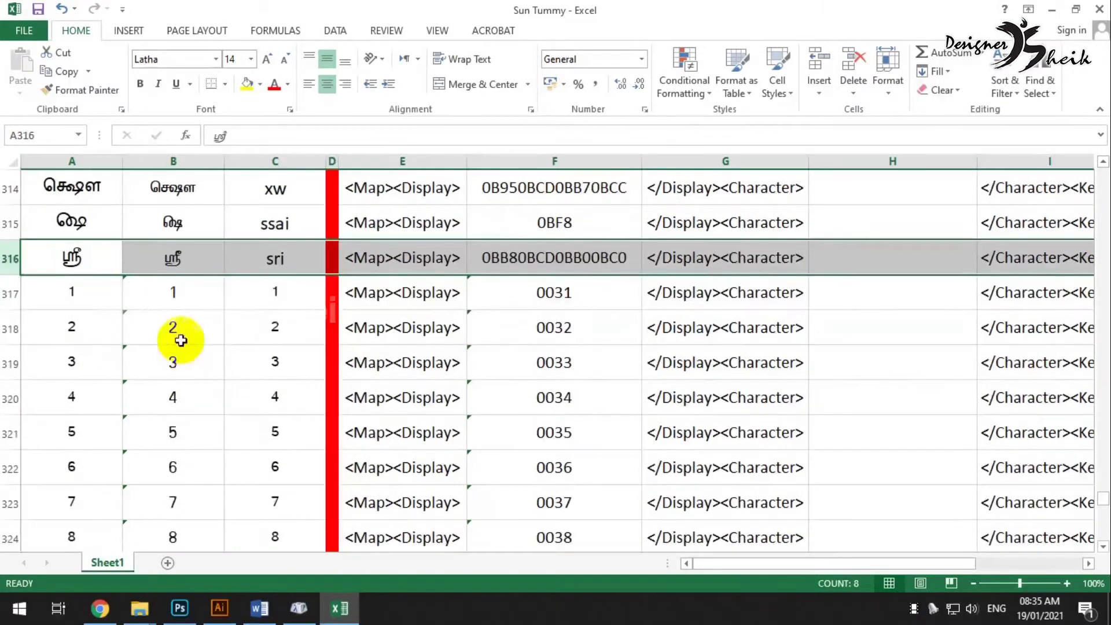
{"action": "scroll", "coordinate": [75, 294], "scroll_direction": "down", "scroll_amount": 1}
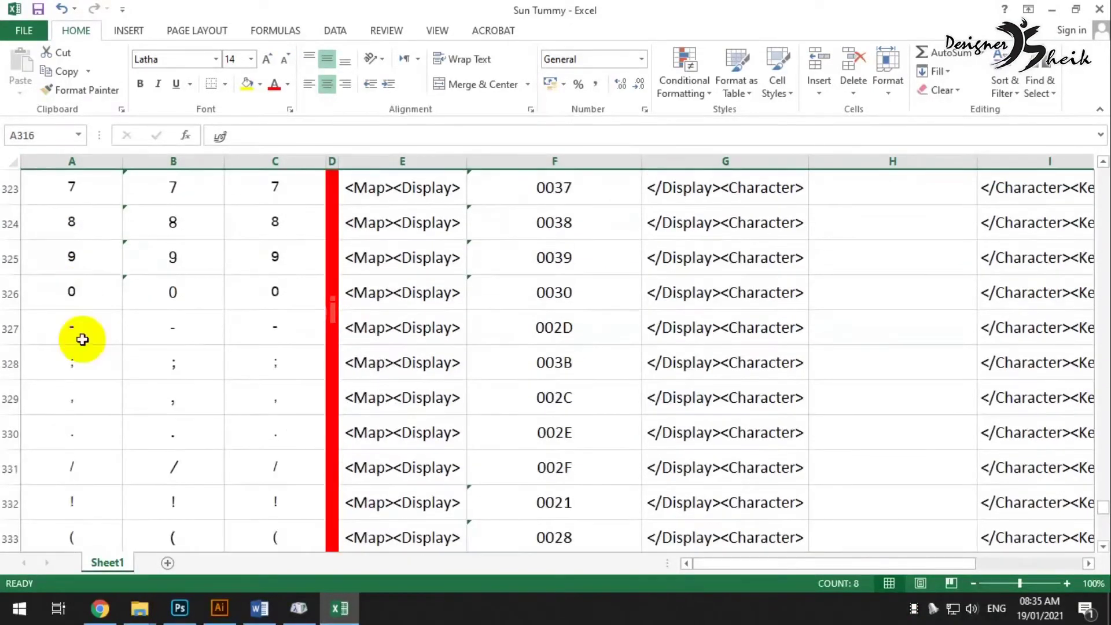
{"action": "scroll", "coordinate": [81, 368], "scroll_direction": "down", "scroll_amount": 1}
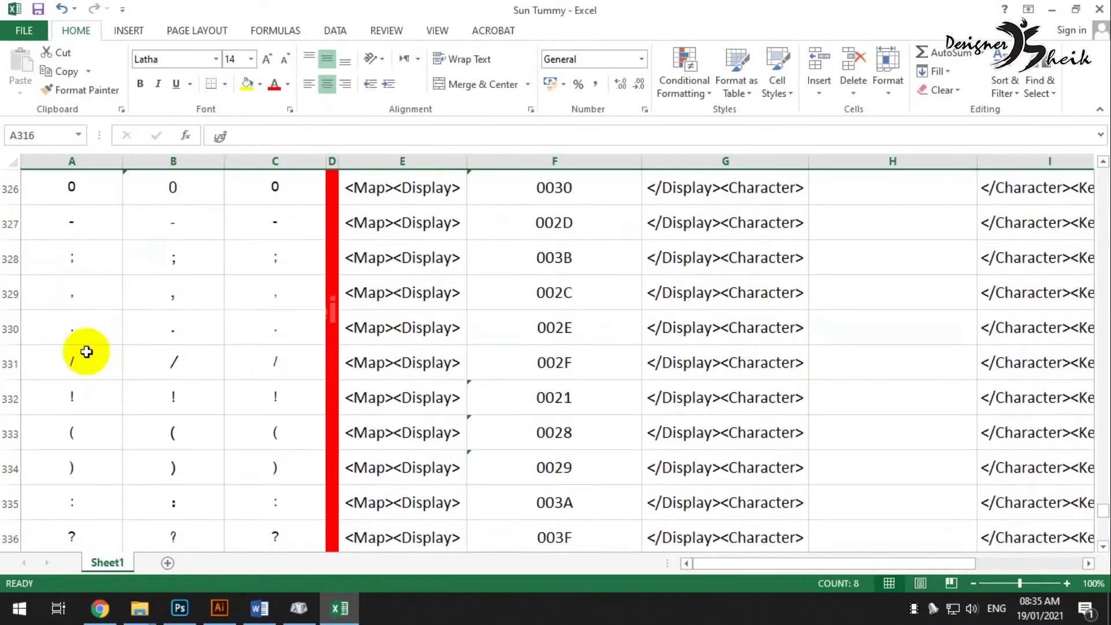
{"action": "scroll", "coordinate": [110, 370], "scroll_direction": "down", "scroll_amount": 1}
{"action": "scroll", "coordinate": [274, 460], "scroll_direction": "up", "scroll_amount": 3}
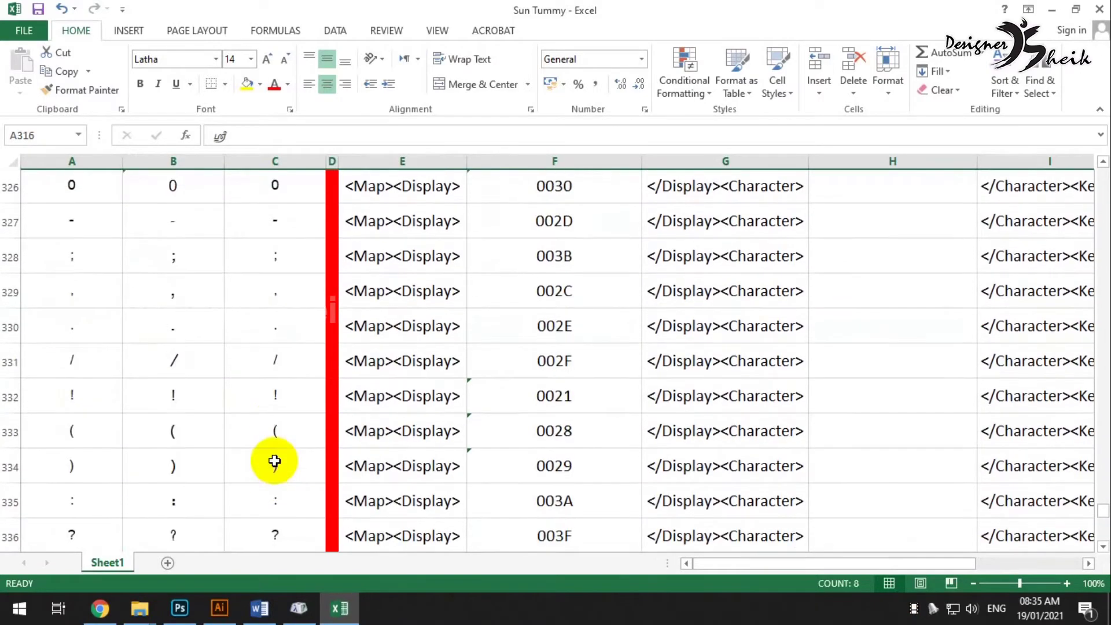
{"action": "left_click_drag", "start_coordinate": [1105, 509], "coordinate": [1102, 174]}
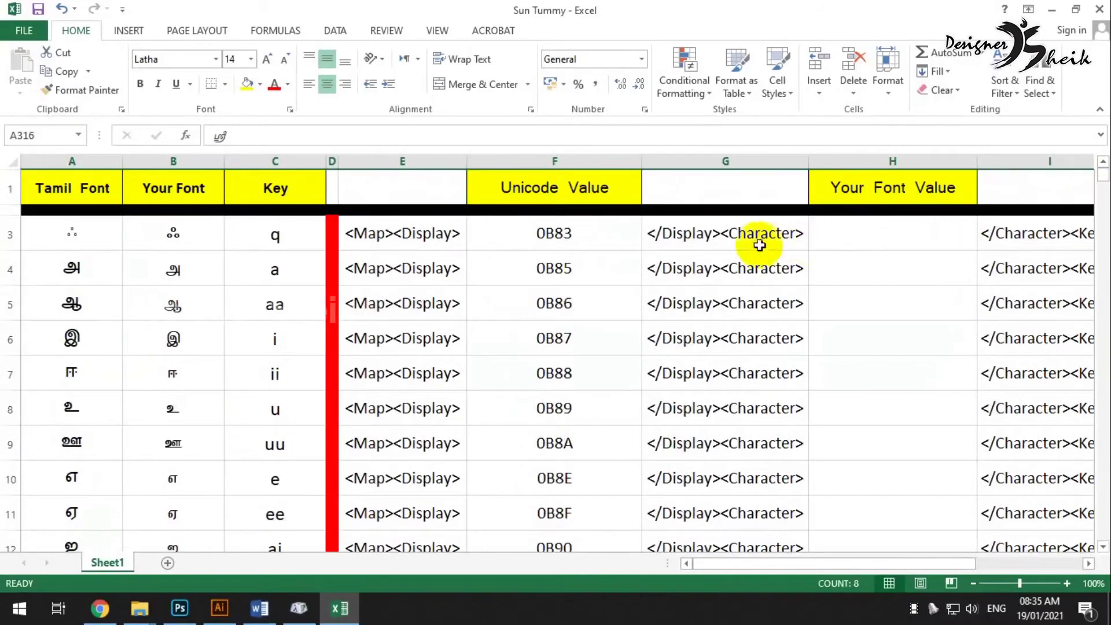
Copy all the Your Font characters in B3:B336.
{"action": "left_click", "coordinate": [173, 230]}
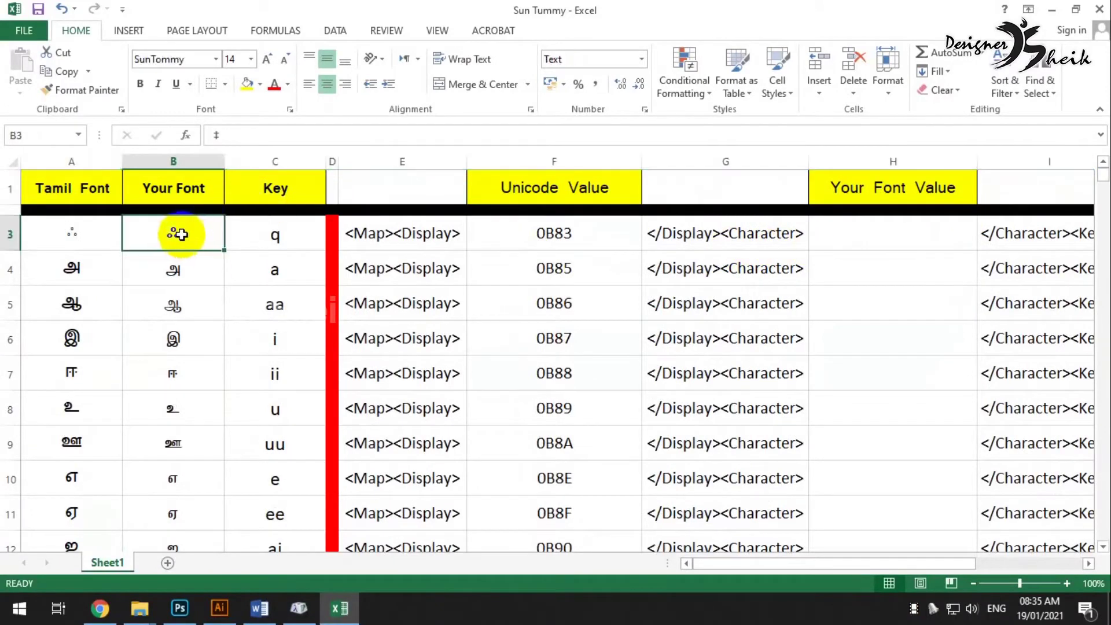
{"action": "left_click_drag", "start_coordinate": [173, 230], "coordinate": [188, 330]}
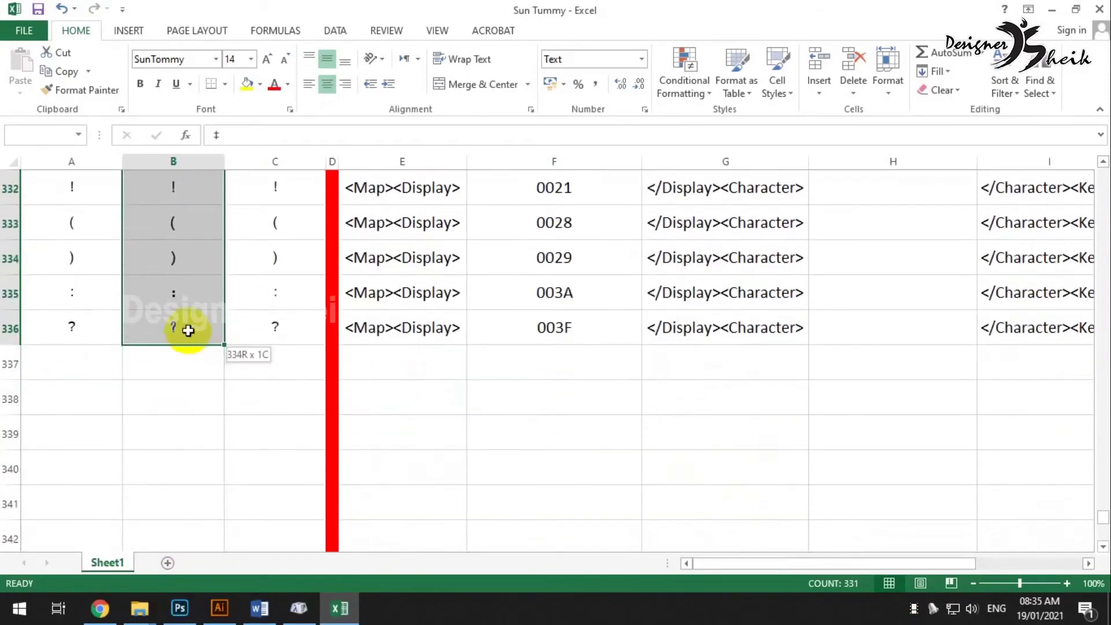
{"action": "key", "text": "ctrl+c"}
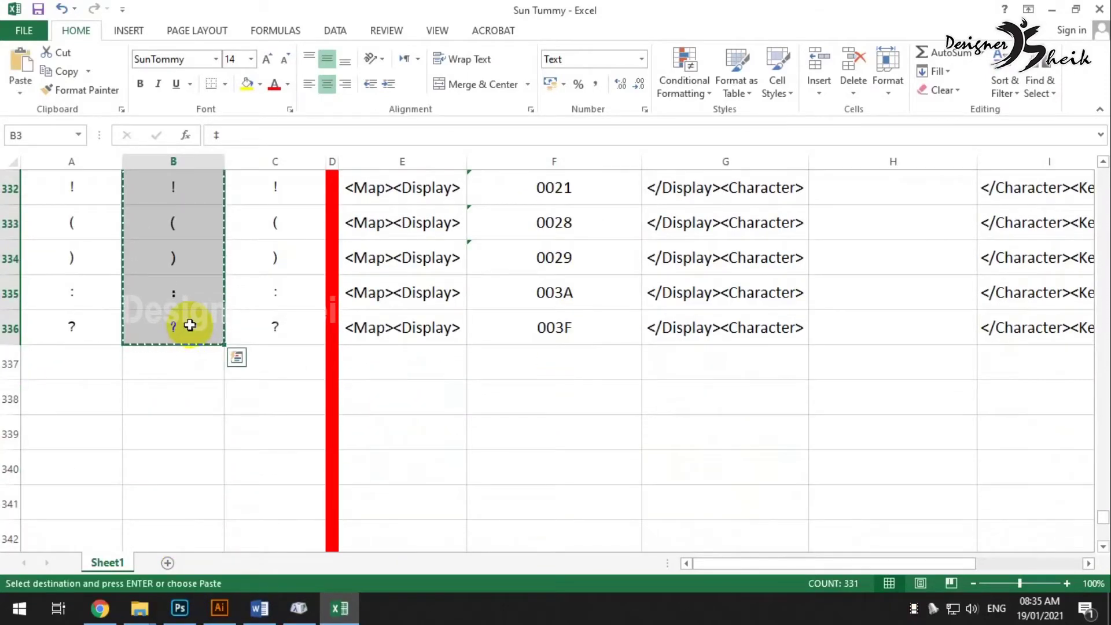
Switch to the Branah Unicode Converter in Chrome and convert the copied characters to UTF-16, removing spaces and the \u prefix.
{"action": "mouse_move", "coordinate": [98, 620]}
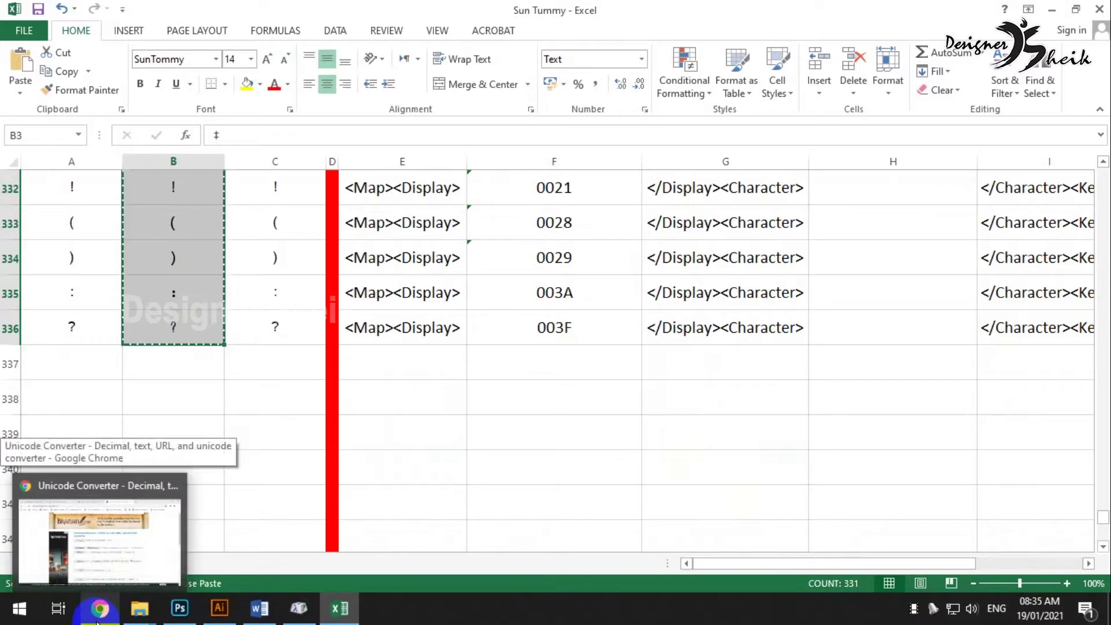
{"action": "left_click", "coordinate": [115, 509]}
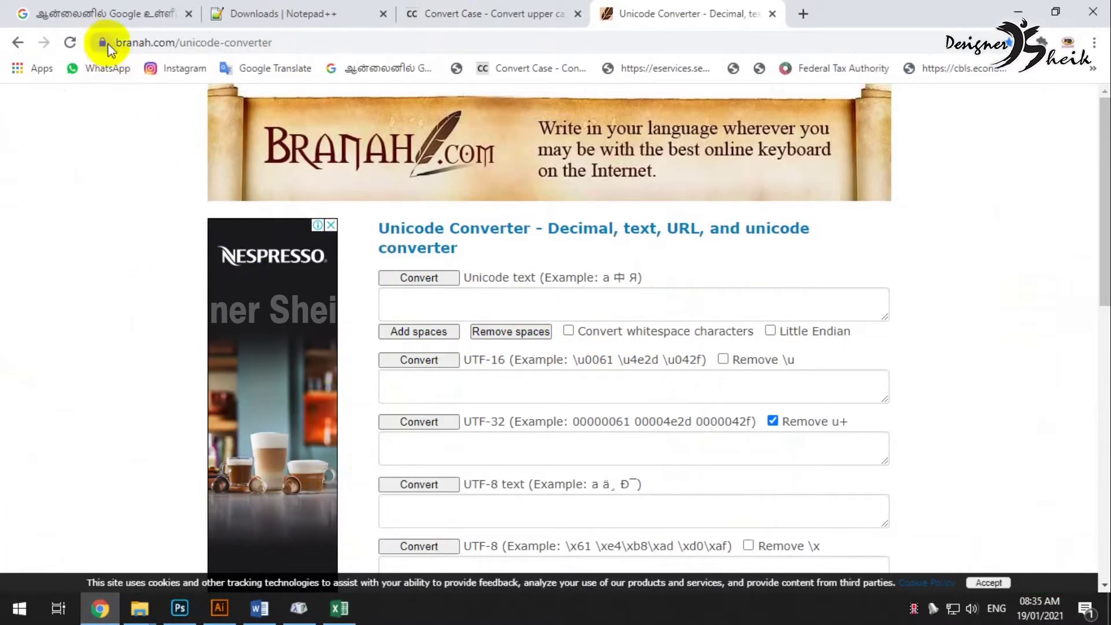
{"action": "left_click", "coordinate": [457, 307]}
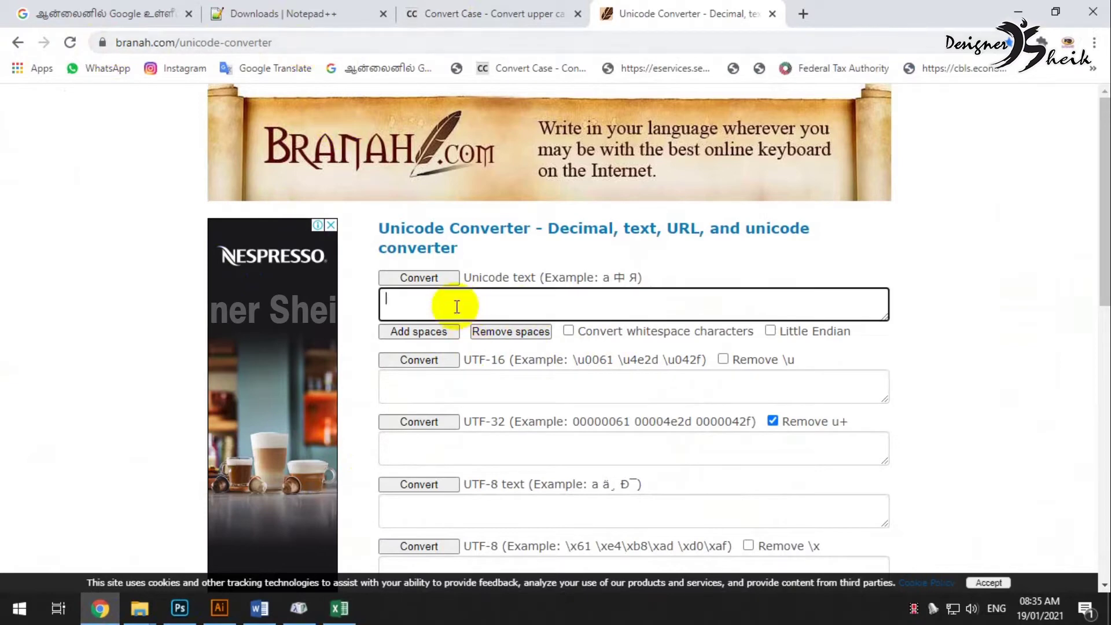
{"action": "key", "text": "ctrl+v"}
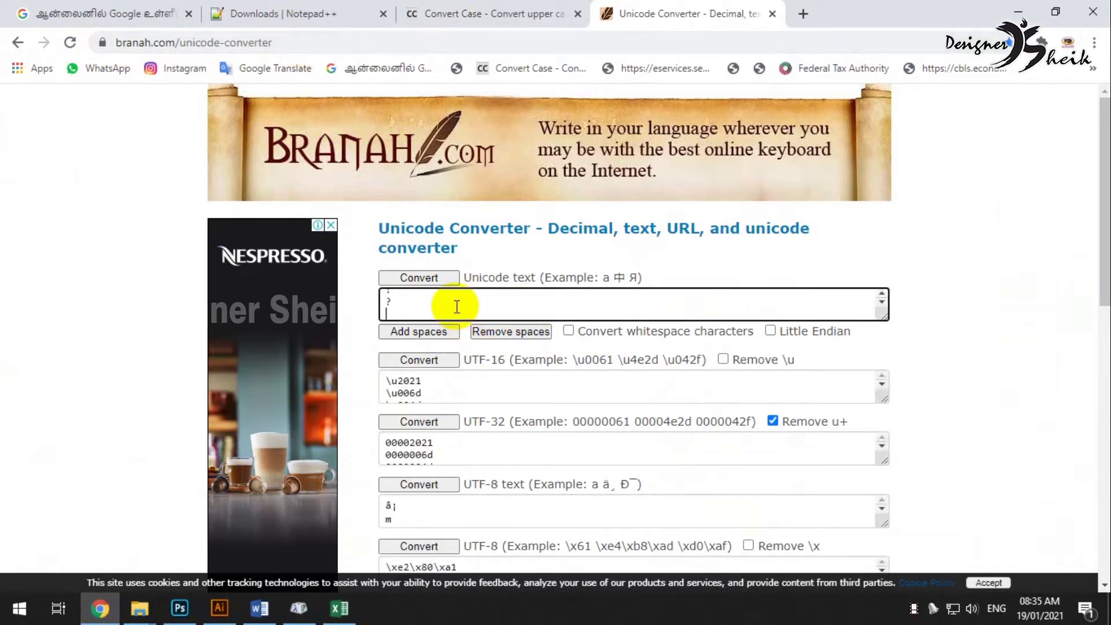
{"action": "left_click", "coordinate": [486, 333]}
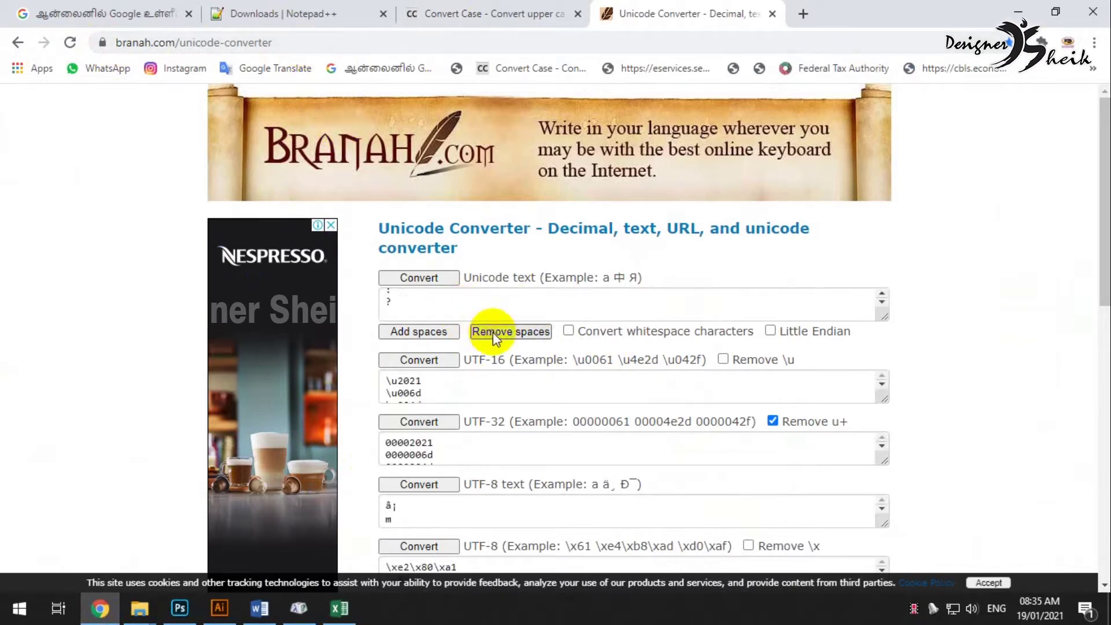
{"action": "left_click", "coordinate": [725, 360]}
Transfer all the UTF-16 codes to Convert Case, change them to upper case and copy the result.
{"action": "left_click", "coordinate": [472, 387]}
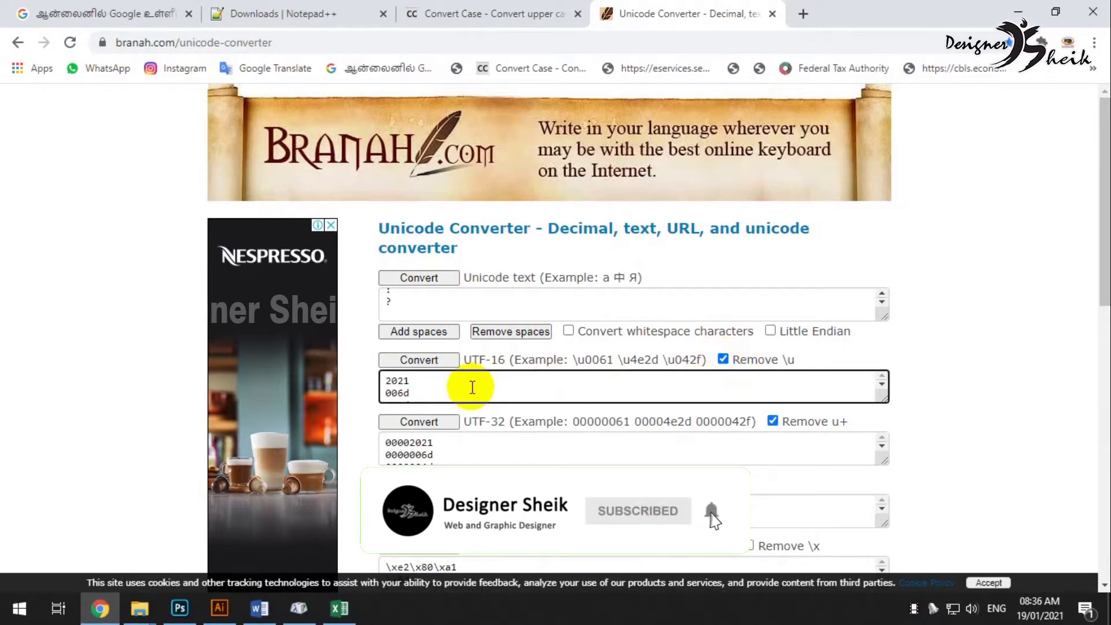
{"action": "key", "text": "ctrl+shift+Tab"}
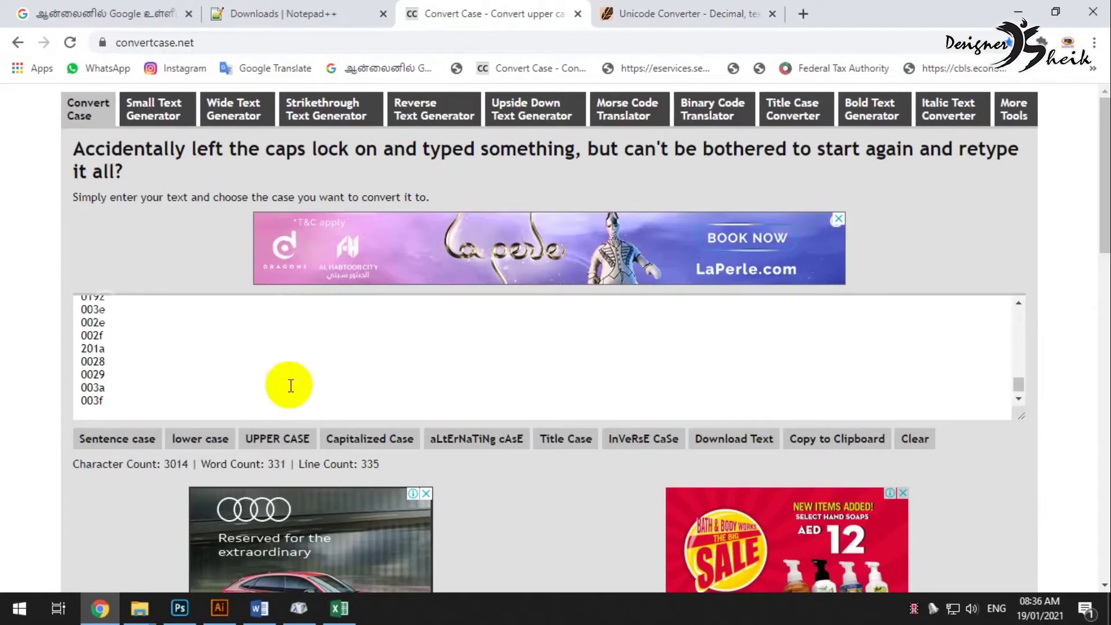
{"action": "left_click", "coordinate": [788, 439]}
Return to the Sun Tummy workbook and paste the upper-case codes into the Your Font Value column starting at H3.
{"action": "mouse_move", "coordinate": [333, 606]}
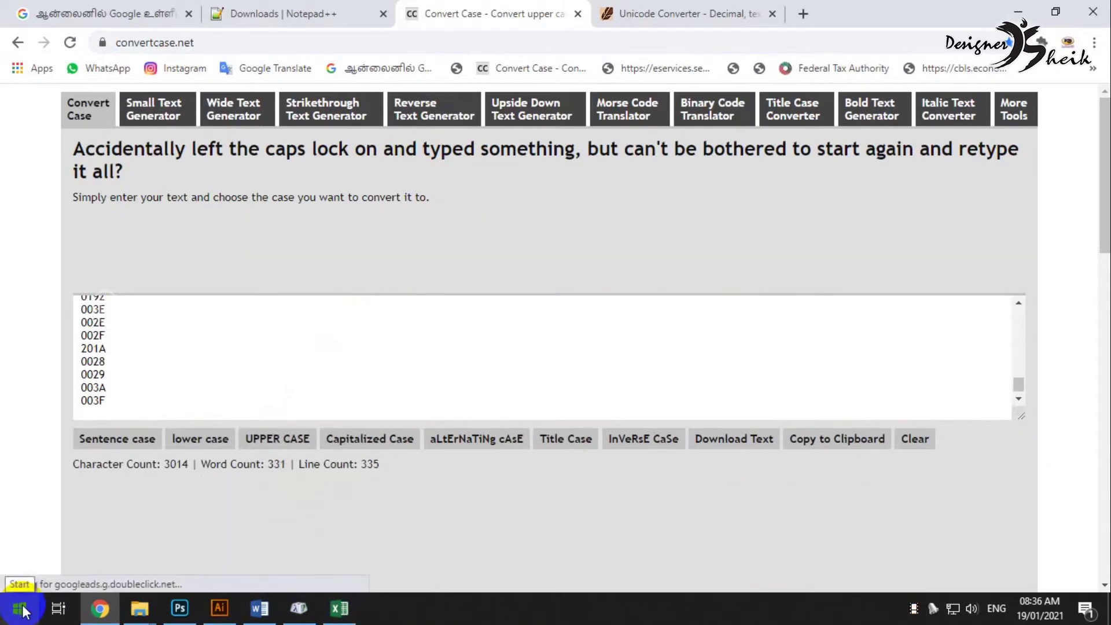
{"action": "left_click", "coordinate": [339, 608]}
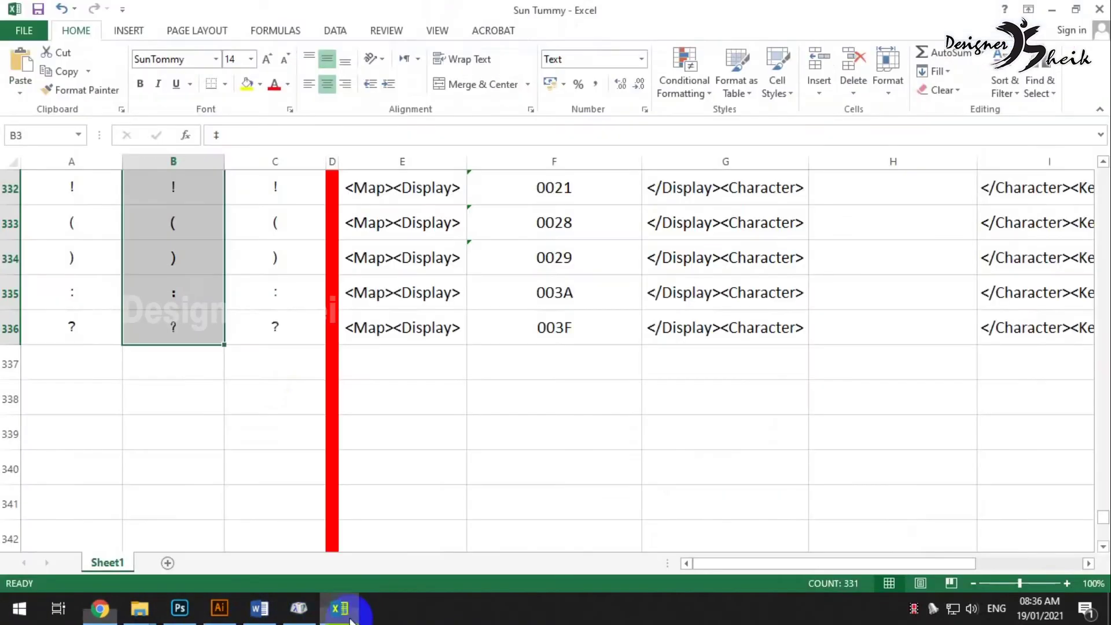
{"action": "left_click_drag", "start_coordinate": [1105, 517], "coordinate": [1099, 171]}
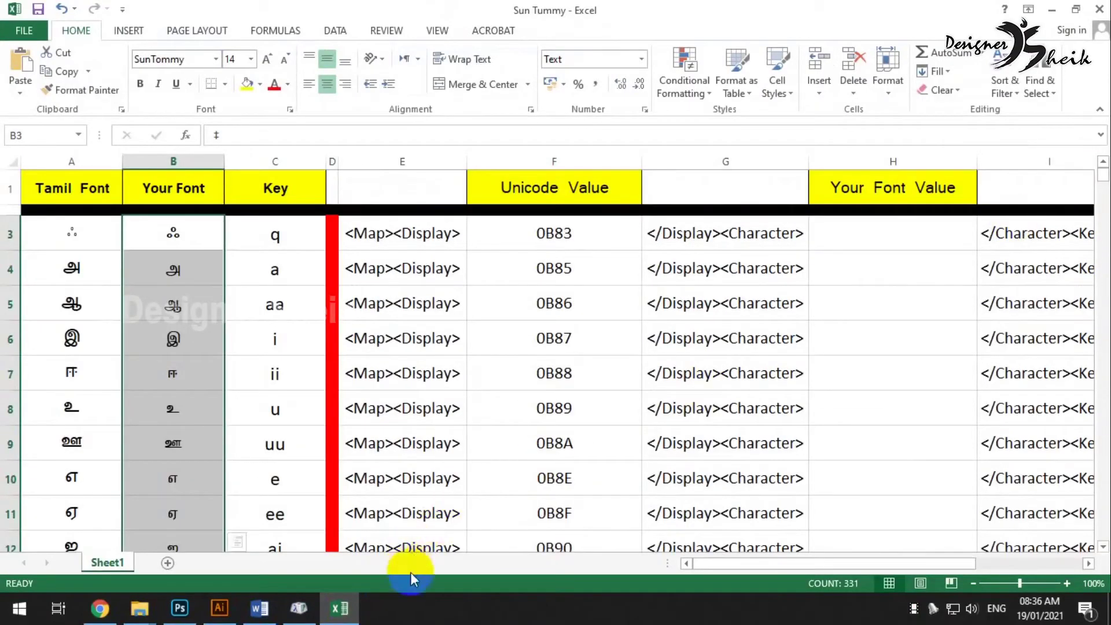
{"action": "left_click_drag", "start_coordinate": [708, 561], "coordinate": [778, 557]}
{"action": "left_click", "coordinate": [669, 197]}
{"action": "left_click", "coordinate": [686, 233]}
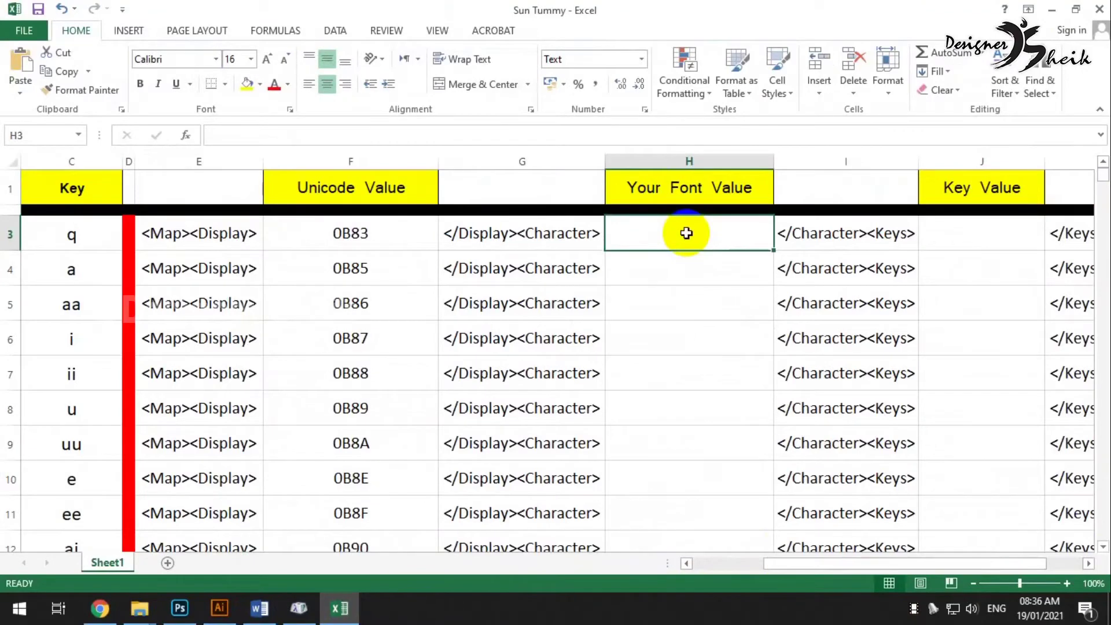
{"action": "key", "text": "ctrl+v"}
Check the pasted Your Font Value codes against the keys down to the nyii row, including H34 for ngu.
{"action": "scroll", "coordinate": [688, 318], "scroll_direction": "down", "scroll_amount": 9}
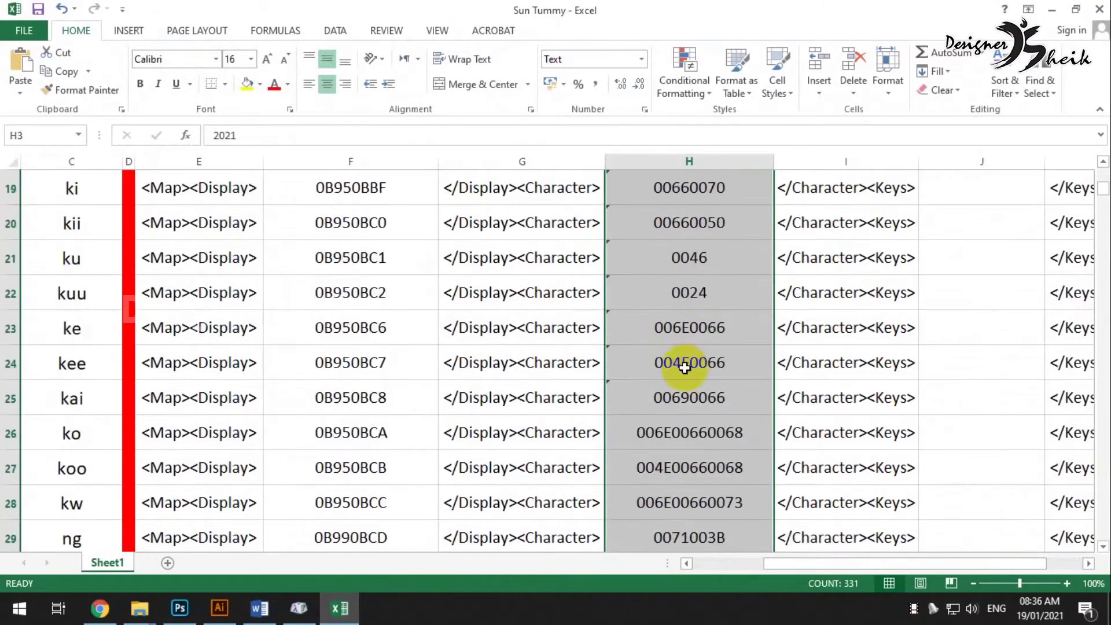
{"action": "scroll", "coordinate": [690, 401], "scroll_direction": "down", "scroll_amount": 3}
{"action": "scroll", "coordinate": [690, 399], "scroll_direction": "up", "scroll_amount": 2}
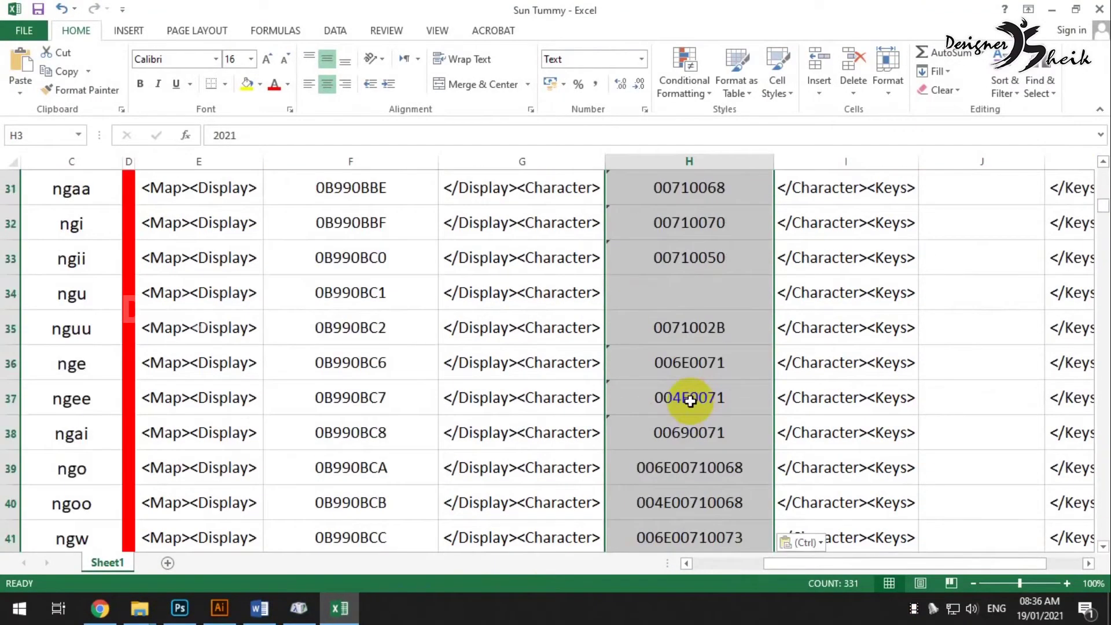
{"action": "left_click", "coordinate": [708, 302]}
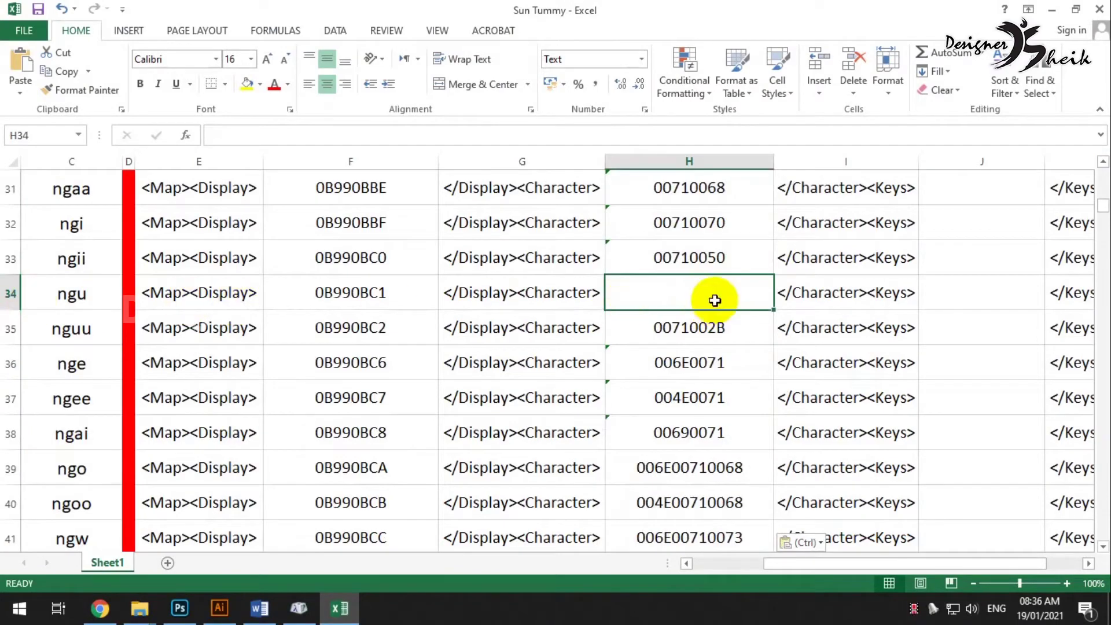
{"action": "scroll", "coordinate": [714, 301], "scroll_direction": "down", "scroll_amount": 2}
{"action": "scroll", "coordinate": [715, 317], "scroll_direction": "down", "scroll_amount": 4}
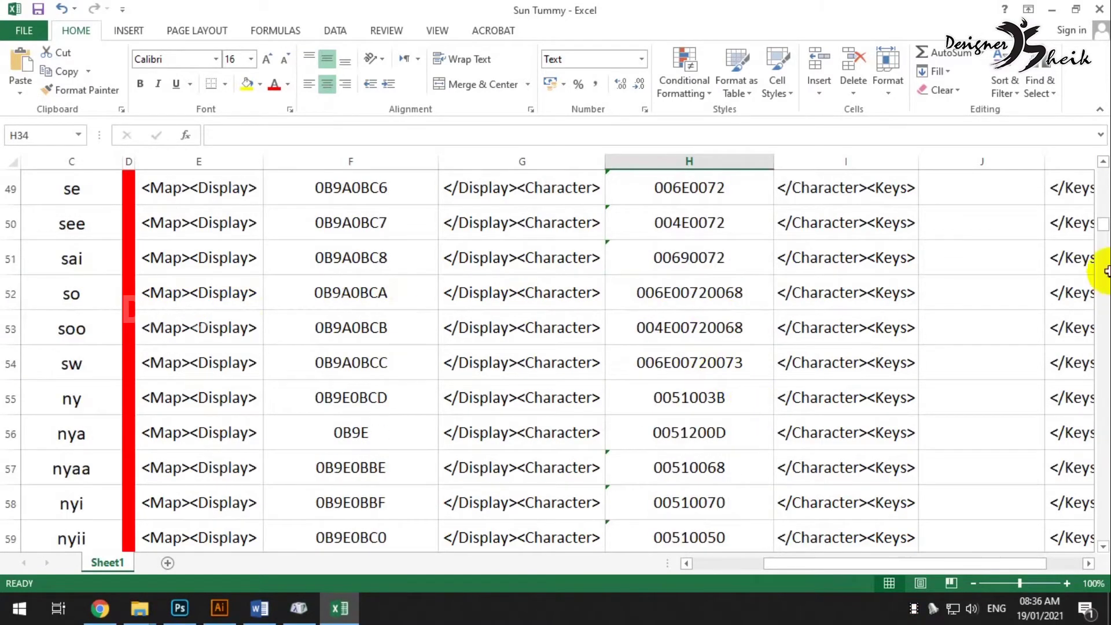
{"action": "left_click_drag", "start_coordinate": [1105, 232], "coordinate": [1104, 173]}
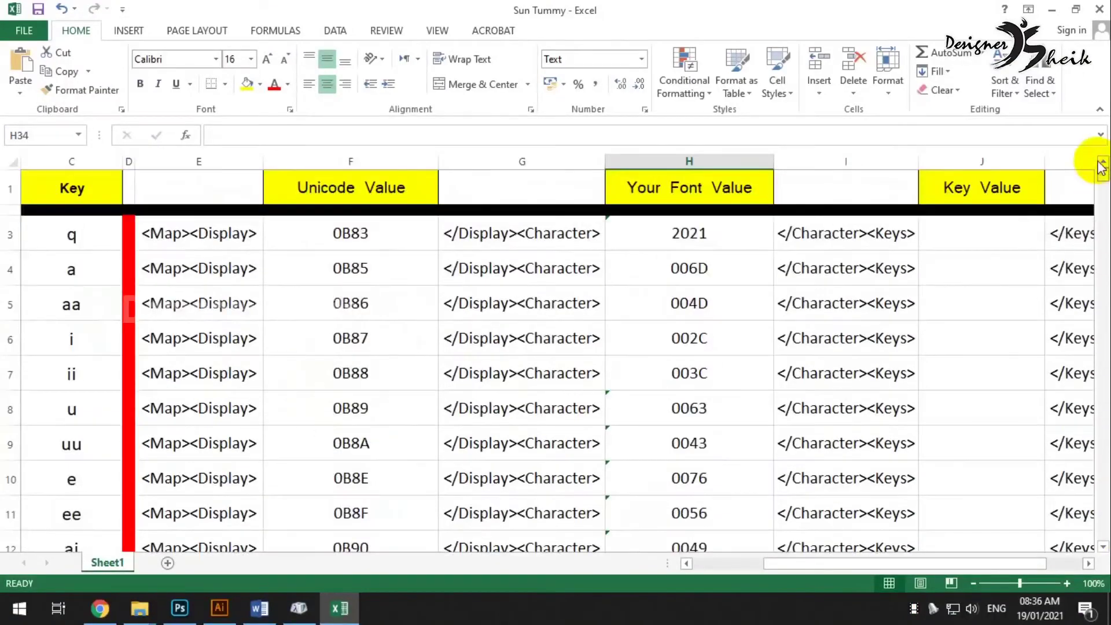
Copy all the entries of the Key column in C3:C336.
{"action": "left_click_drag", "start_coordinate": [805, 564], "coordinate": [750, 566]}
{"action": "left_click", "coordinate": [165, 244]}
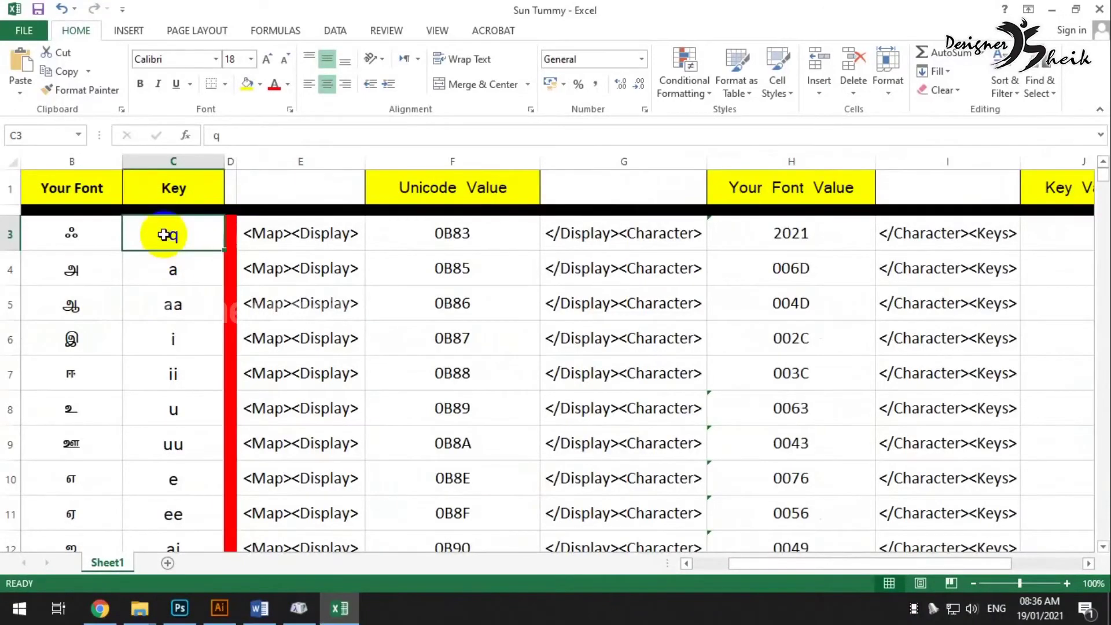
{"action": "left_click_drag", "start_coordinate": [165, 235], "coordinate": [192, 461]}
{"action": "key", "text": "ctrl+c"}
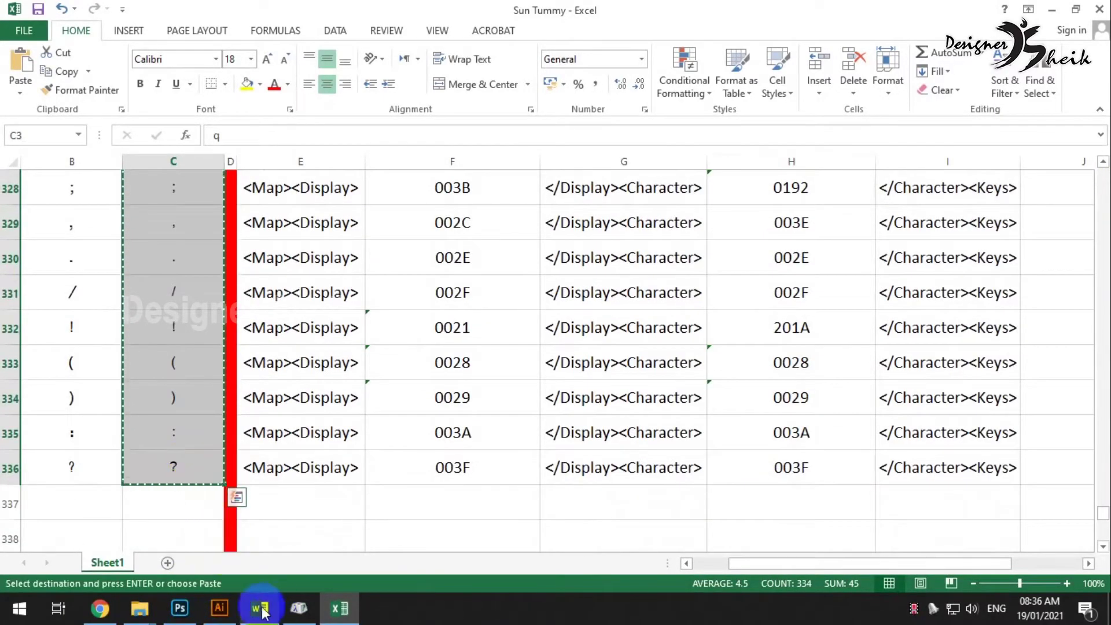
Reload the Unicode Converter page in Chrome and convert the copied keys to UTF-16, removing spaces and the \u prefix.
{"action": "left_click", "coordinate": [101, 608]}
{"action": "left_click", "coordinate": [606, 13]}
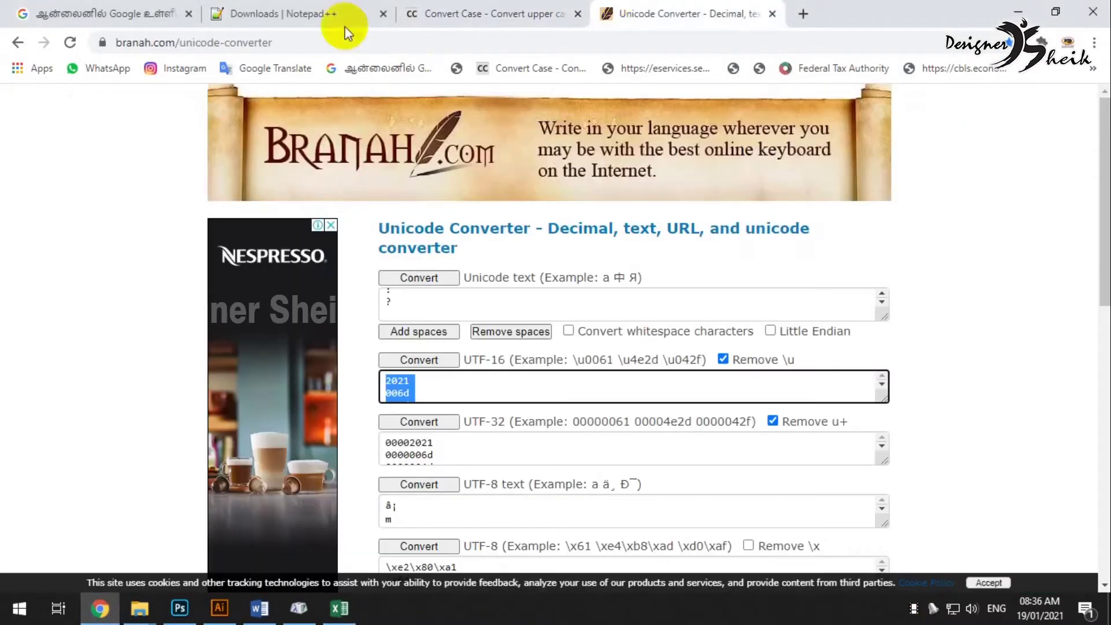
{"action": "left_click", "coordinate": [62, 48]}
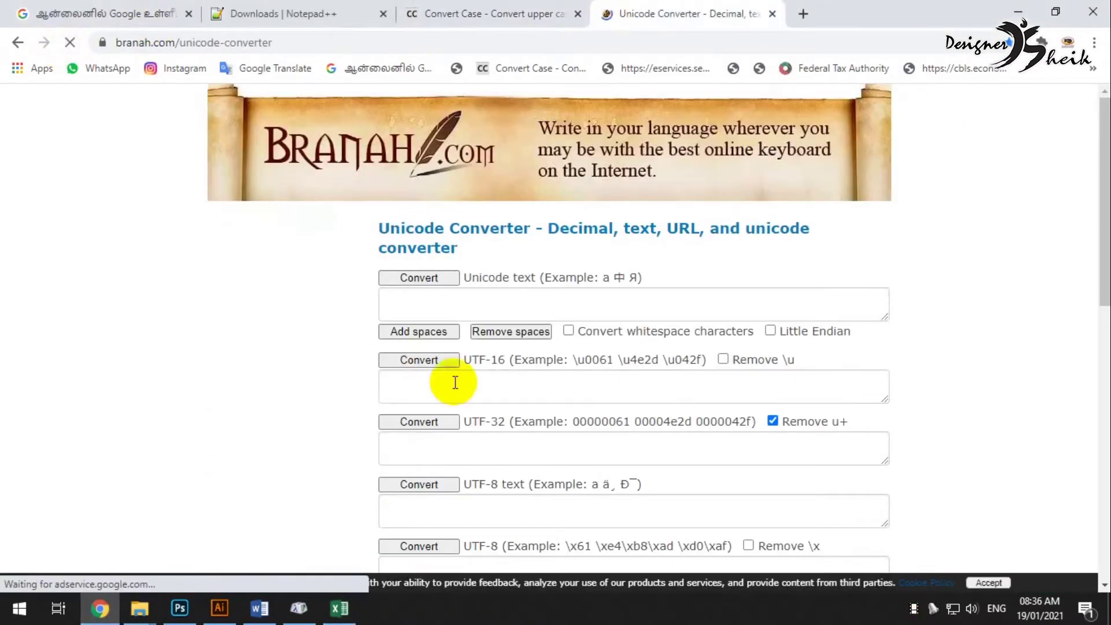
{"action": "left_click", "coordinate": [442, 303]}
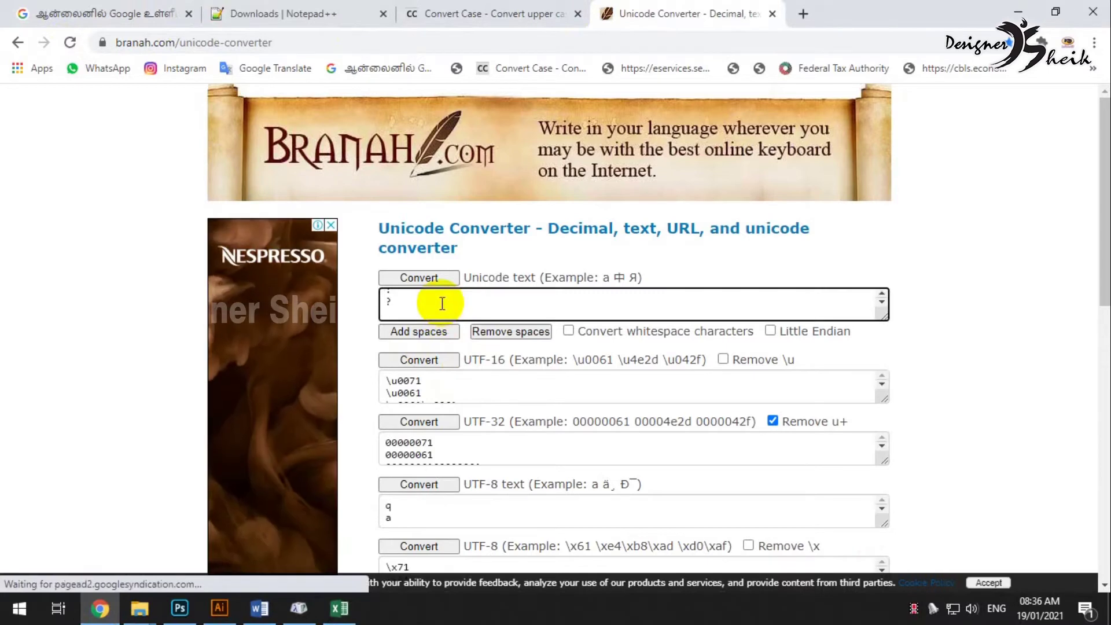
{"action": "left_click", "coordinate": [493, 334]}
{"action": "left_click", "coordinate": [723, 359]}
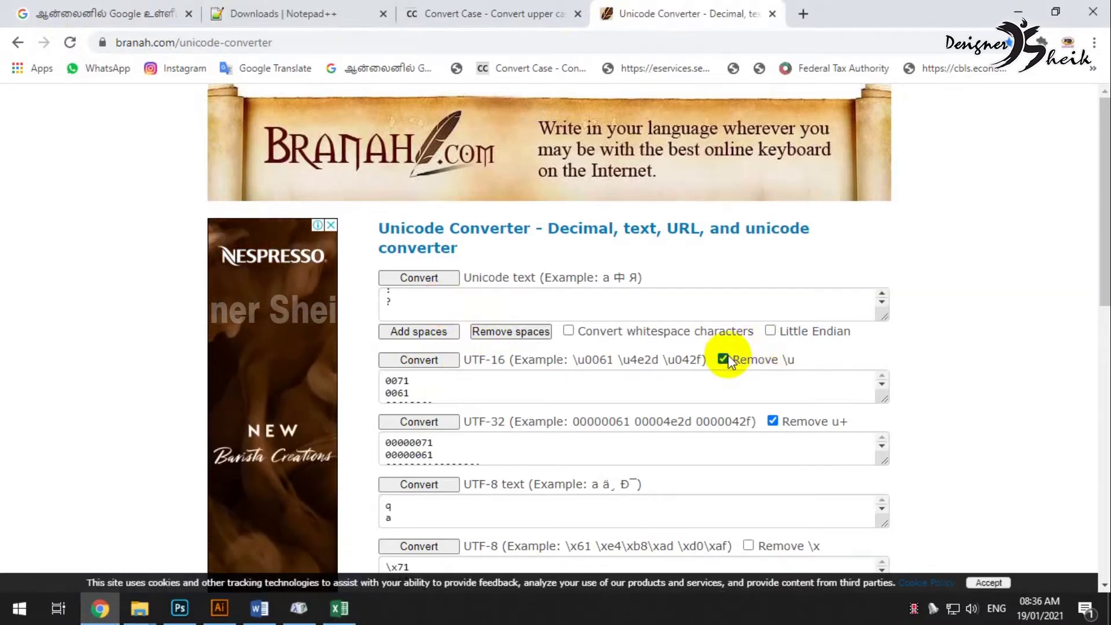
Copy all the UTF-16 codes, convert them to upper case on a reloaded Convert Case page, and copy the result.
{"action": "left_click", "coordinate": [541, 386]}
{"action": "key", "text": "ctrl+a"}
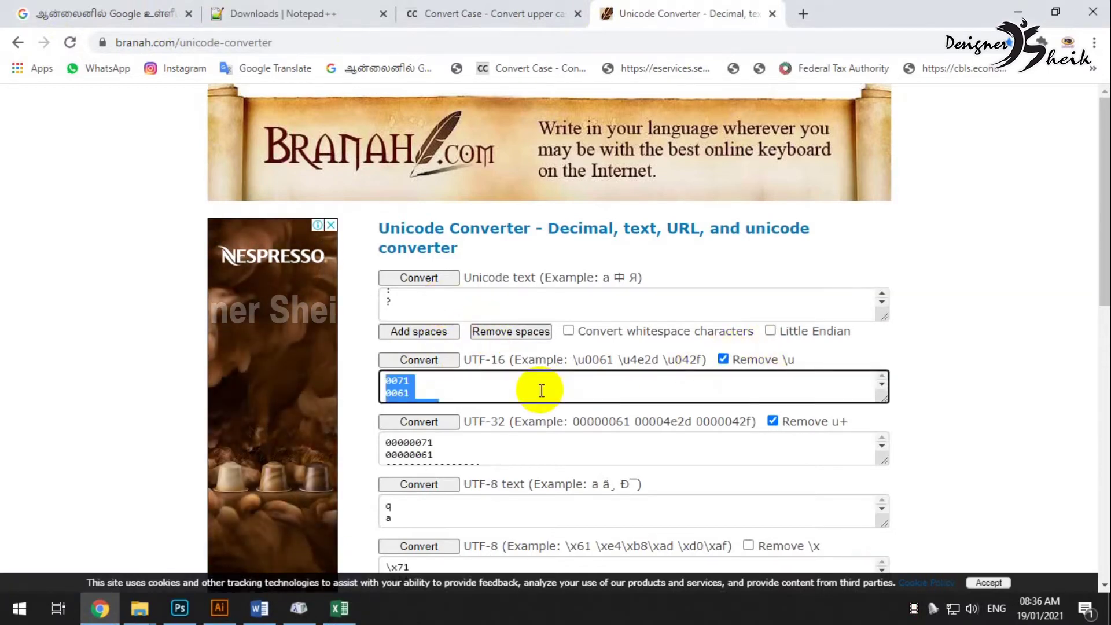
{"action": "left_click", "coordinate": [405, 9]}
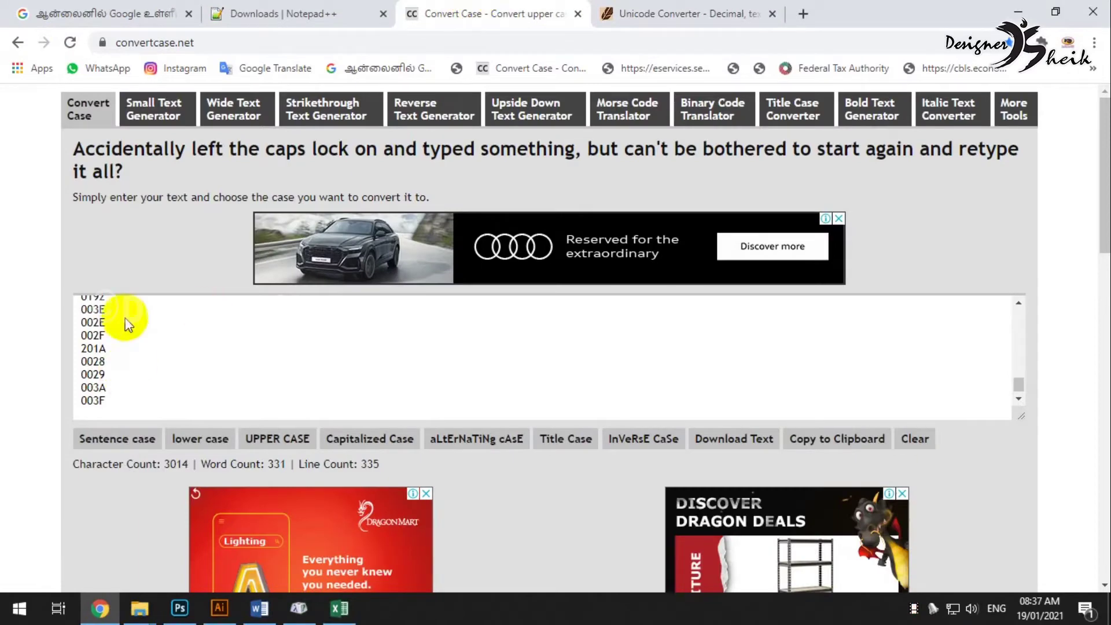
{"action": "left_click", "coordinate": [70, 42]}
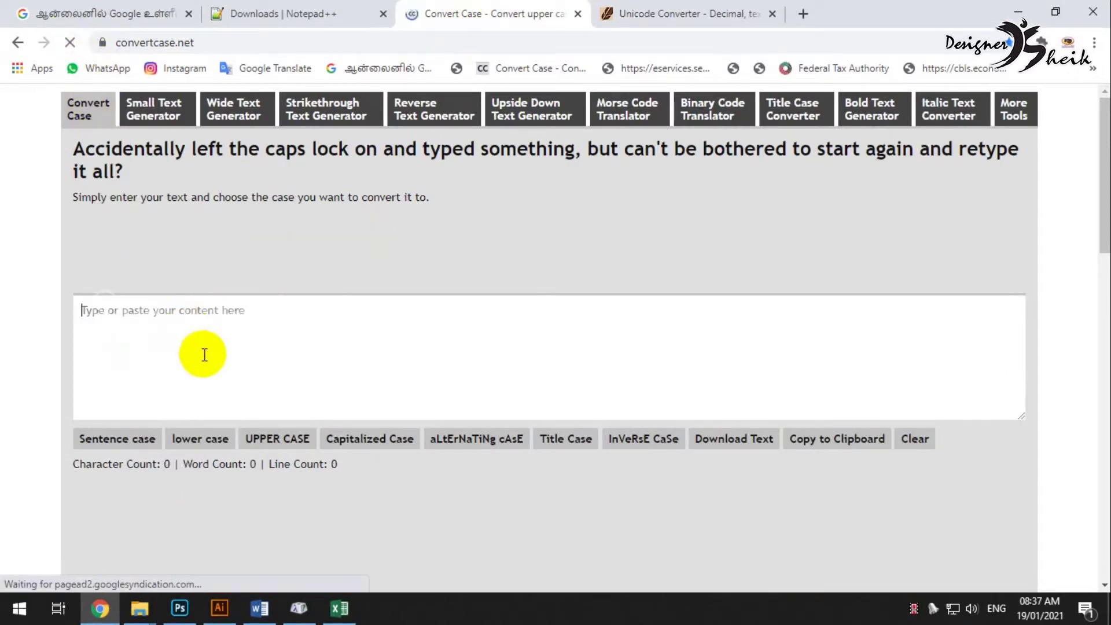
{"action": "key", "text": "ctrl+v"}
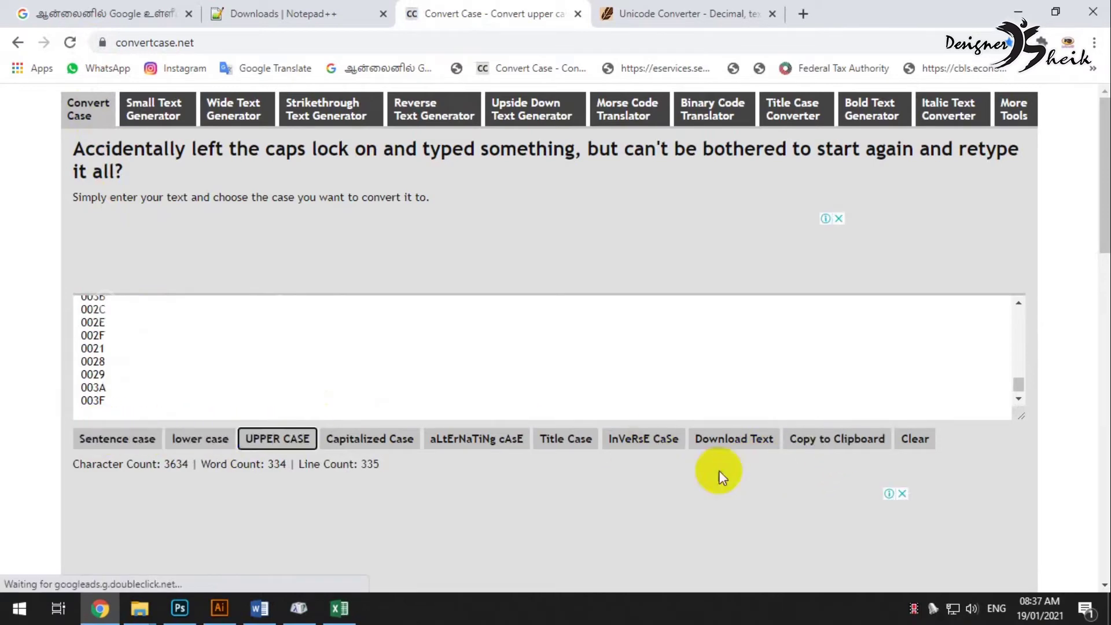
{"action": "left_click", "coordinate": [821, 441]}
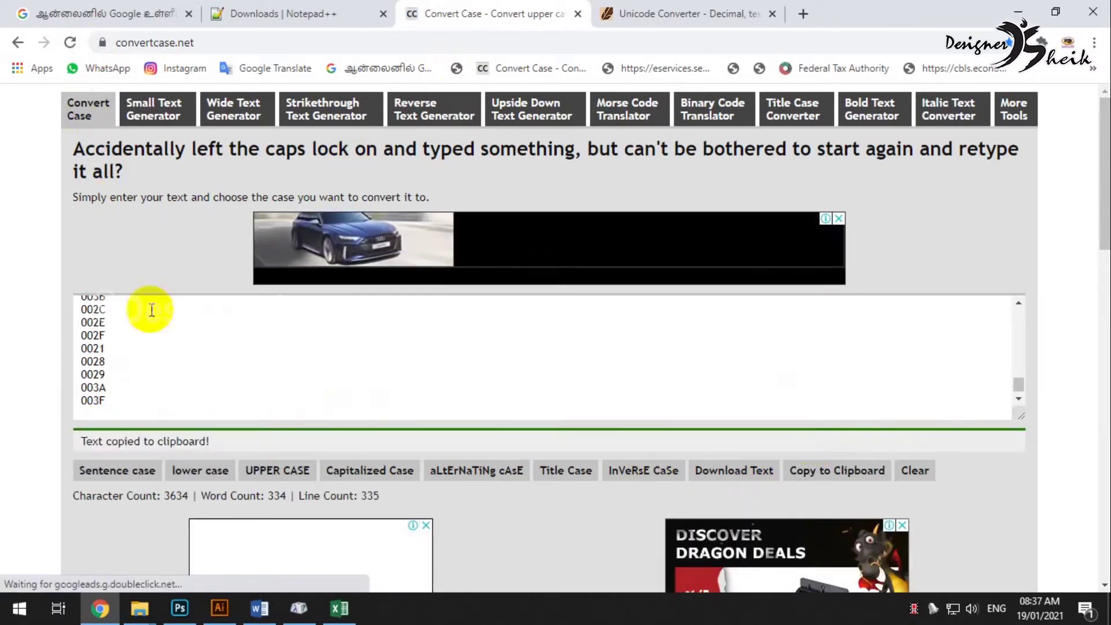
Open Notepad++, paste the upper-case codes into the blank document and replace every 00 with nothing.
{"action": "left_click", "coordinate": [19, 608]}
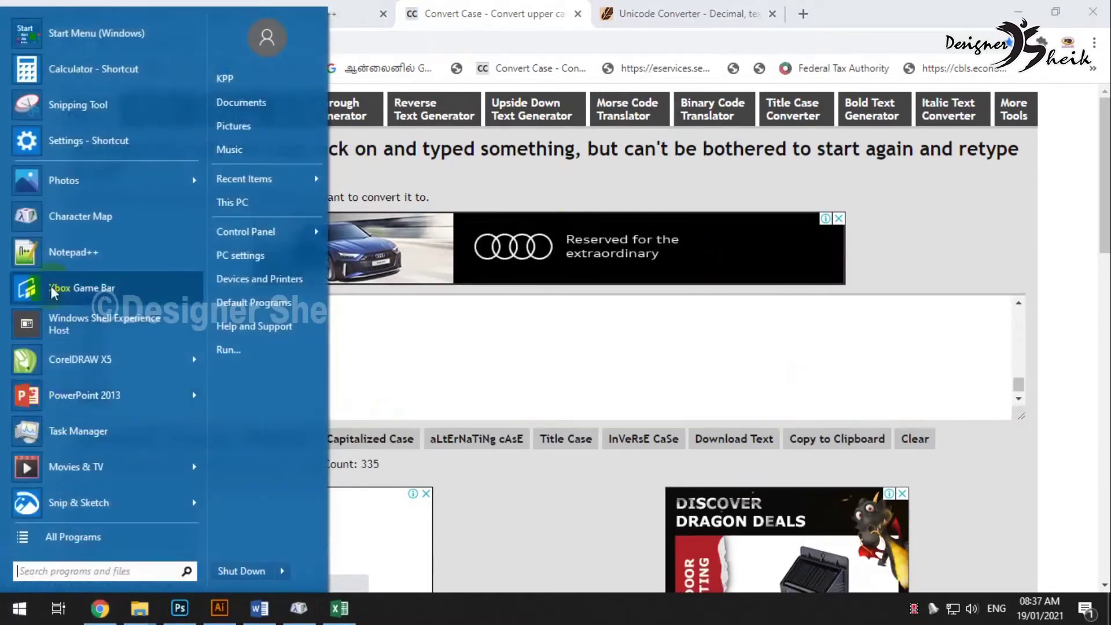
{"action": "left_click", "coordinate": [71, 249]}
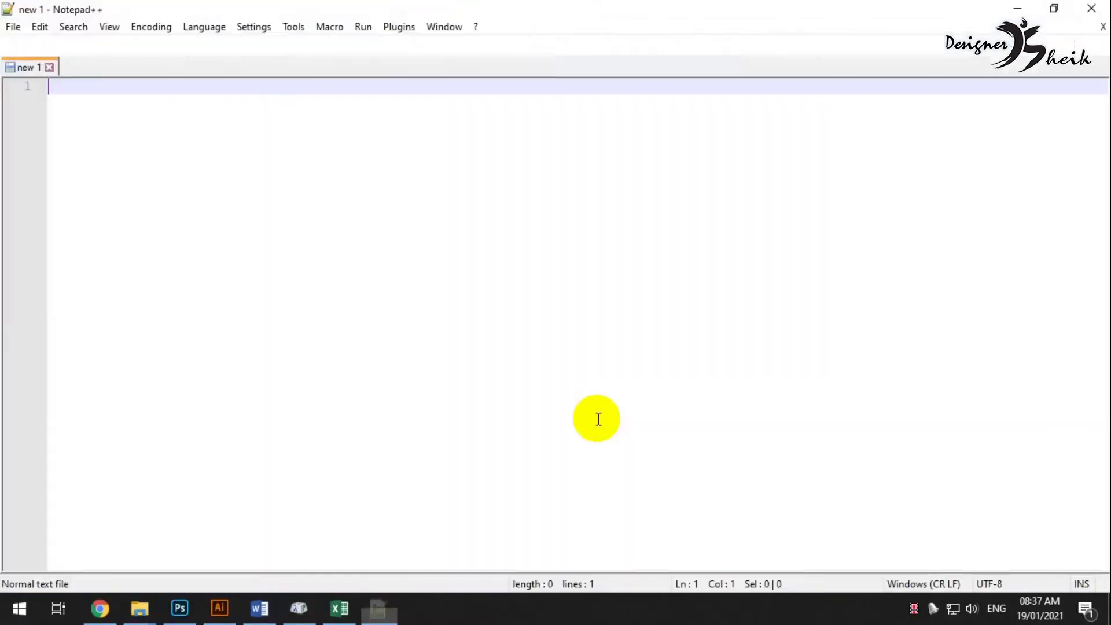
{"action": "key", "text": "ctrl+v"}
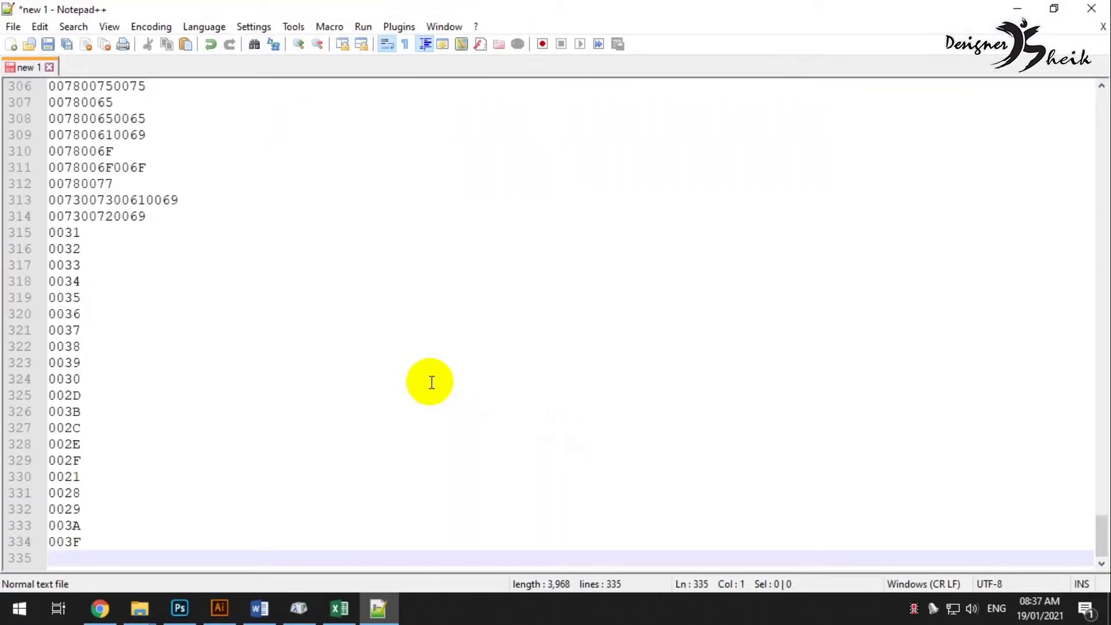
{"action": "left_click_drag", "start_coordinate": [65, 248], "coordinate": [49, 248]}
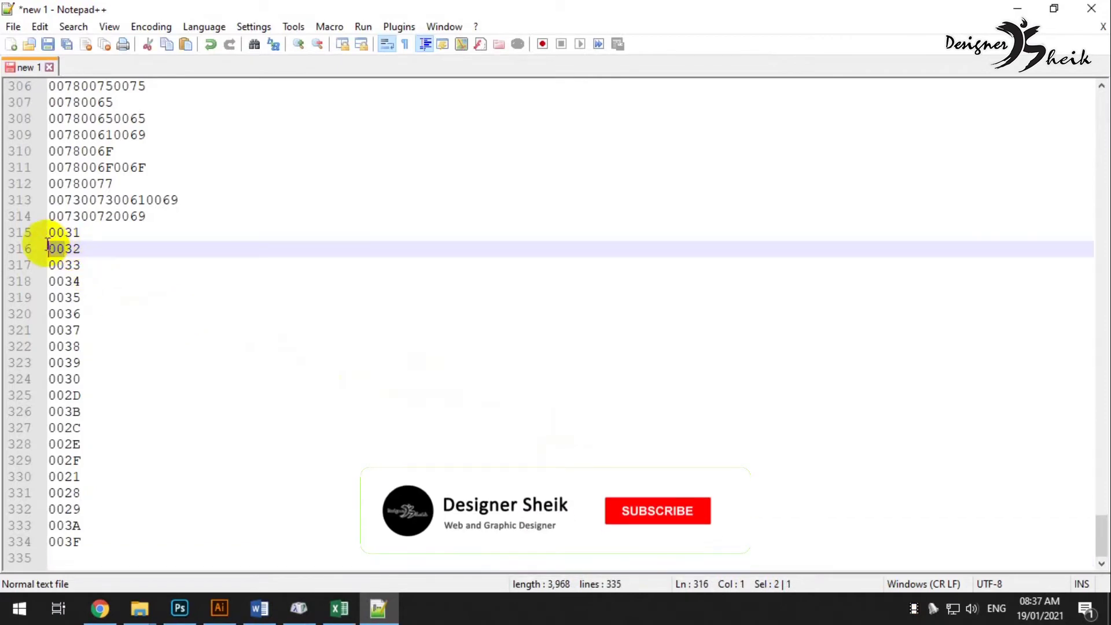
{"action": "key", "text": "ctrl+f"}
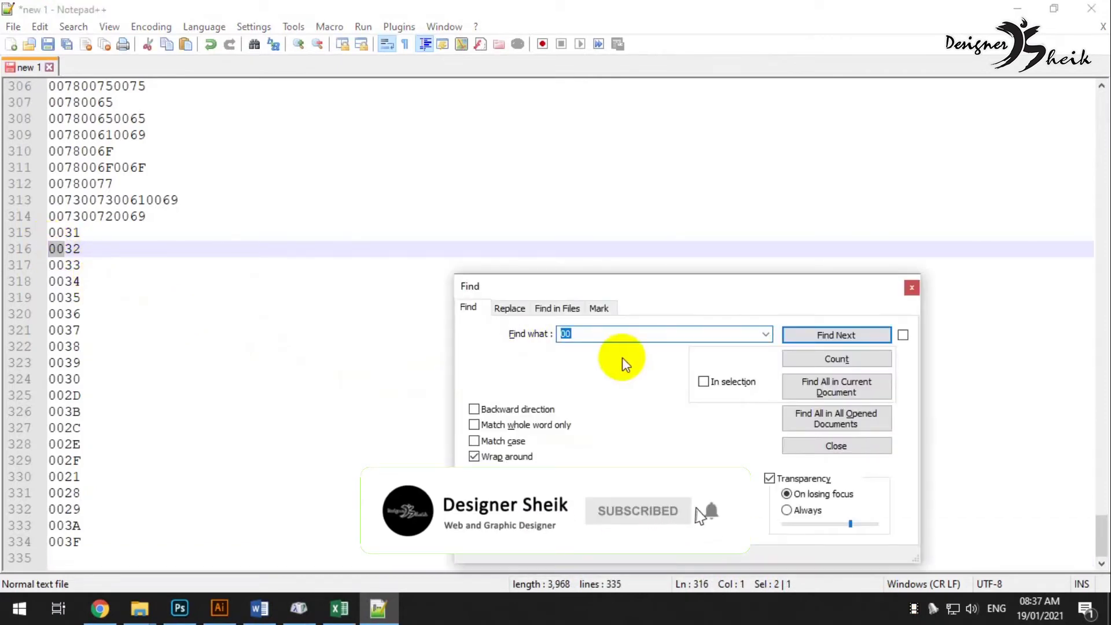
{"action": "left_click", "coordinate": [509, 308]}
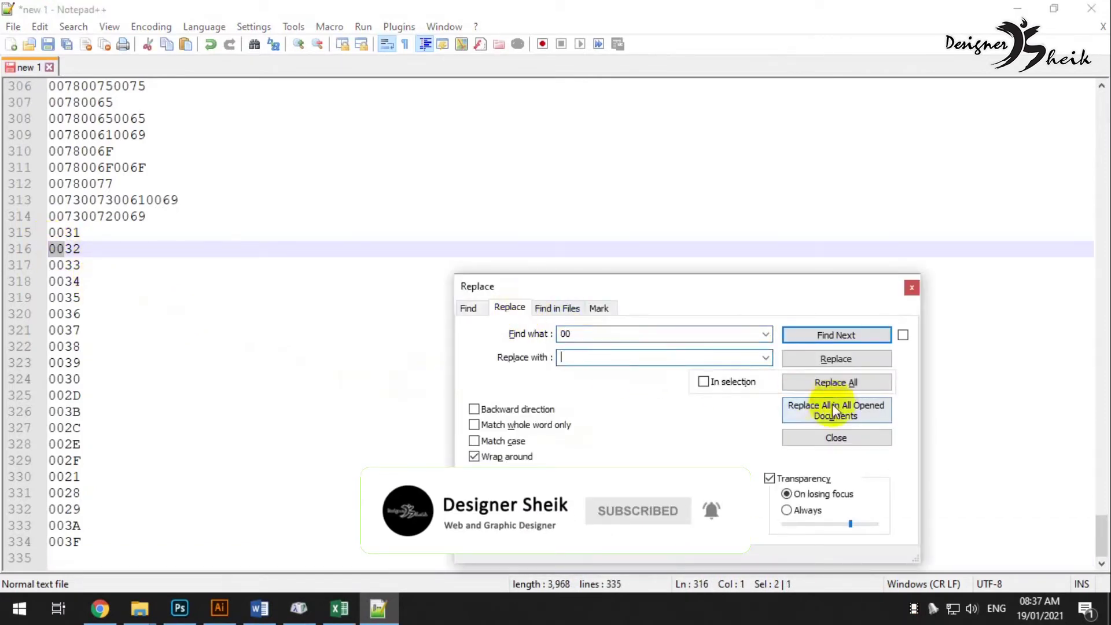
{"action": "left_click", "coordinate": [837, 382]}
{"action": "left_click", "coordinate": [911, 287]}
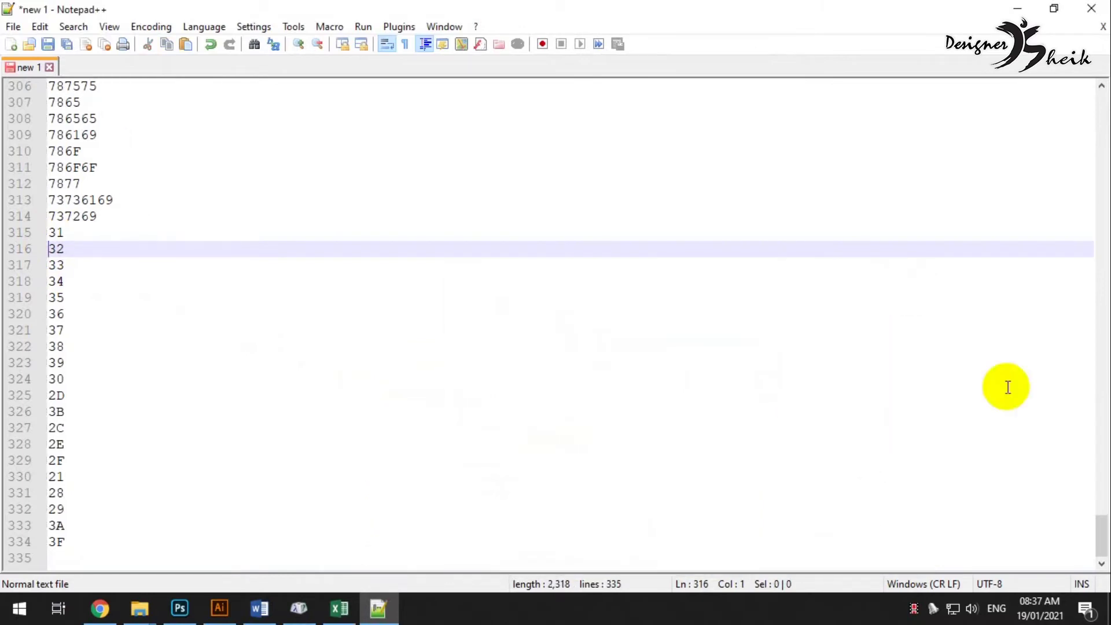
Cut all the shortened codes and paste them into the Key Value column of the Sun Tummy workbook starting at J3.
{"action": "left_click_drag", "start_coordinate": [1099, 515], "coordinate": [1082, 99]}
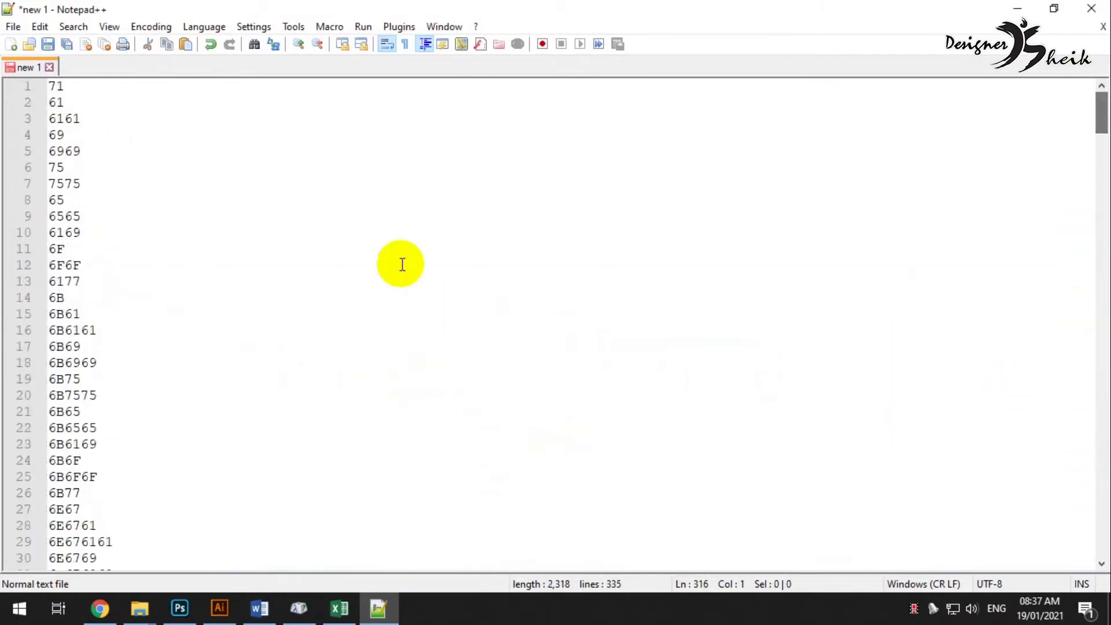
{"action": "left_click", "coordinate": [249, 281]}
{"action": "key", "text": "ctrl+a"}
{"action": "key", "text": "ctrl+x"}
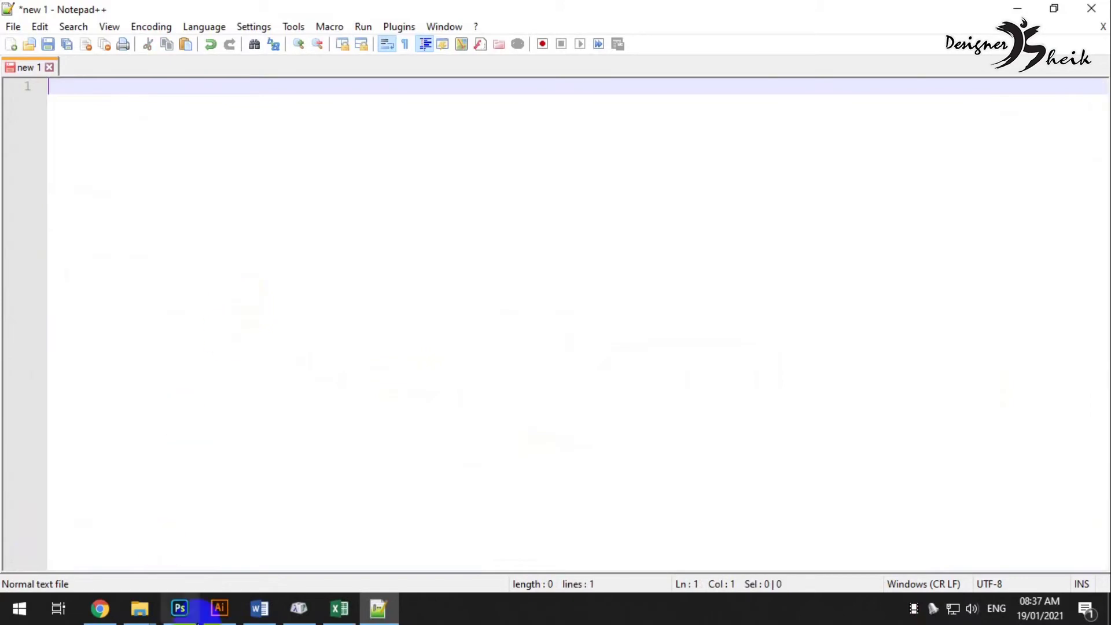
{"action": "left_click", "coordinate": [339, 608]}
{"action": "scroll", "coordinate": [954, 397], "scroll_direction": "up", "scroll_amount": 2}
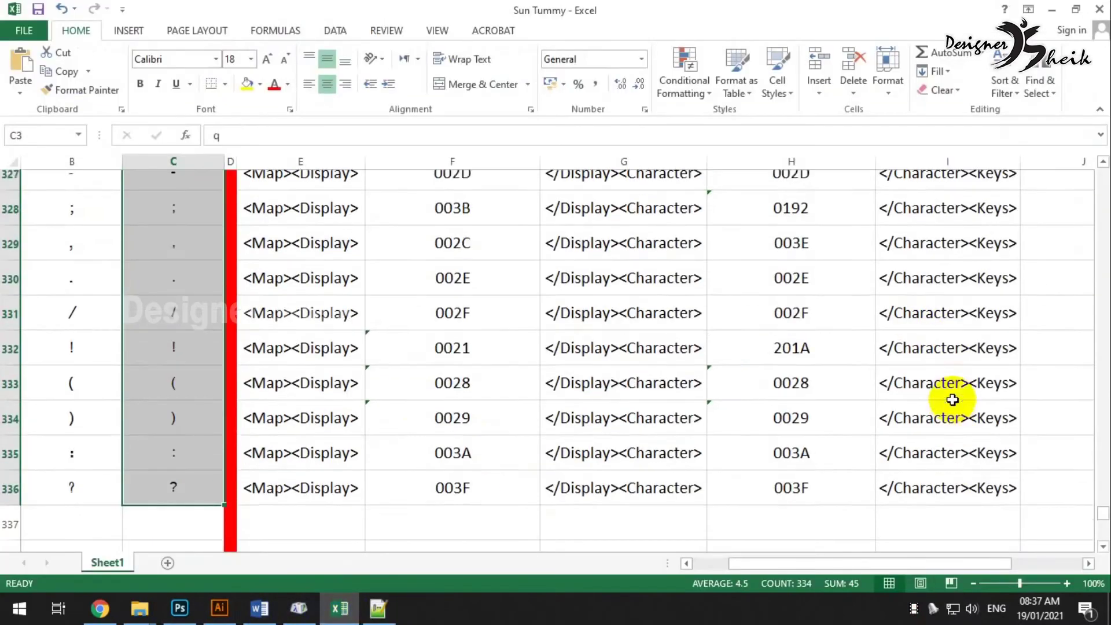
{"action": "left_click_drag", "start_coordinate": [788, 560], "coordinate": [863, 556]}
{"action": "scroll", "coordinate": [952, 534], "scroll_direction": "up", "scroll_amount": 4}
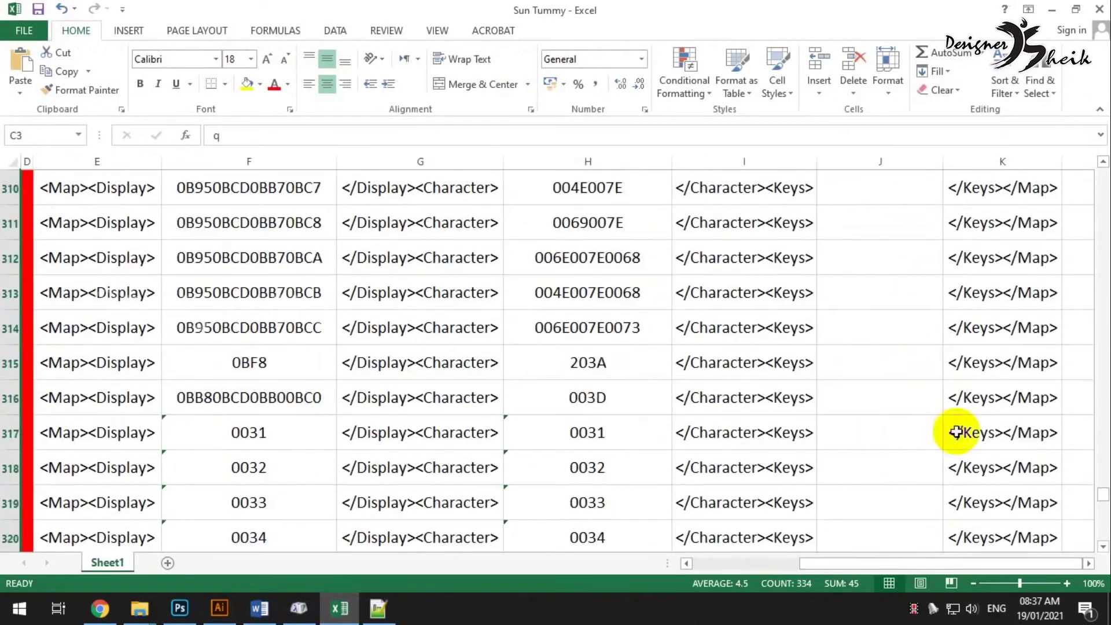
{"action": "left_click_drag", "start_coordinate": [1102, 495], "coordinate": [1093, 154]}
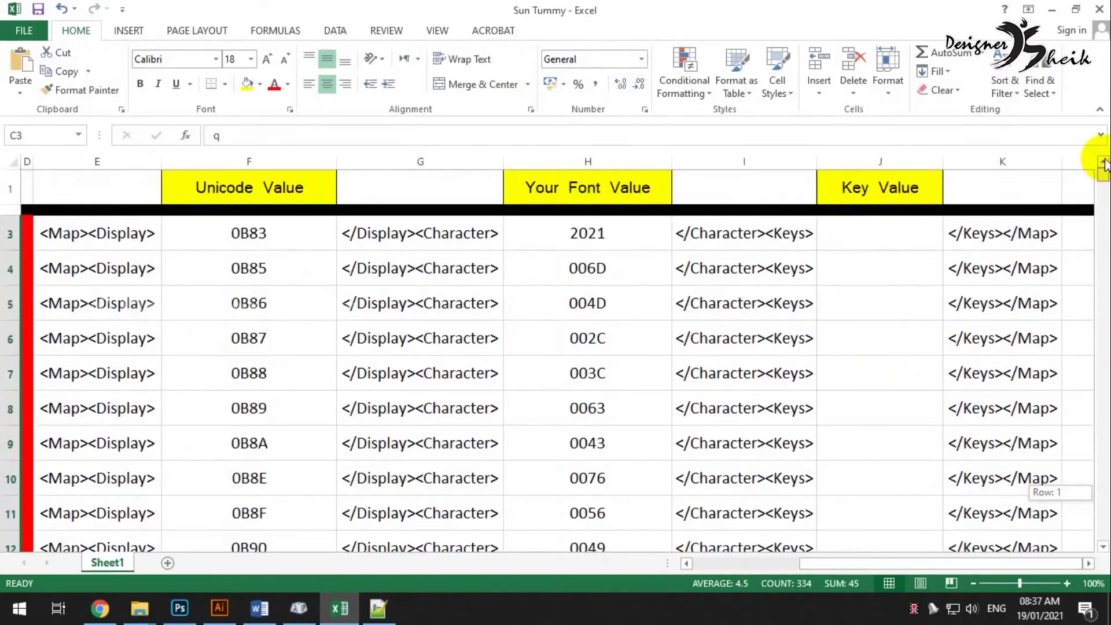
{"action": "left_click", "coordinate": [880, 236]}
{"action": "key", "text": "ctrl+v"}
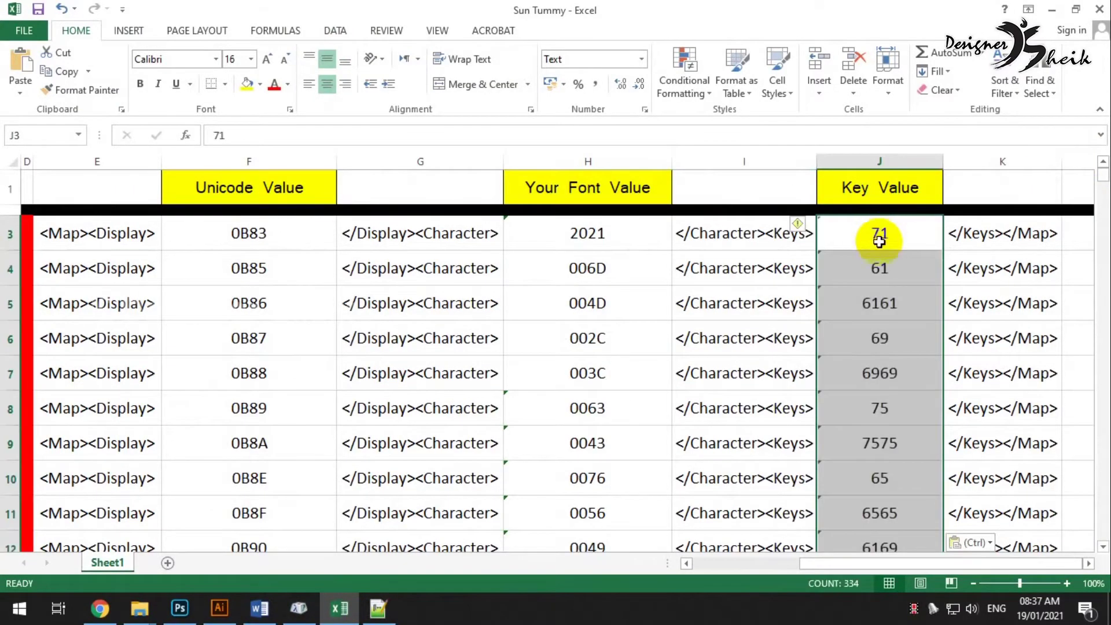
Check the pasted Key Value codes down the sheet and review the character and key columns around the last rows.
{"action": "scroll", "coordinate": [879, 240], "scroll_direction": "down", "scroll_amount": 13}
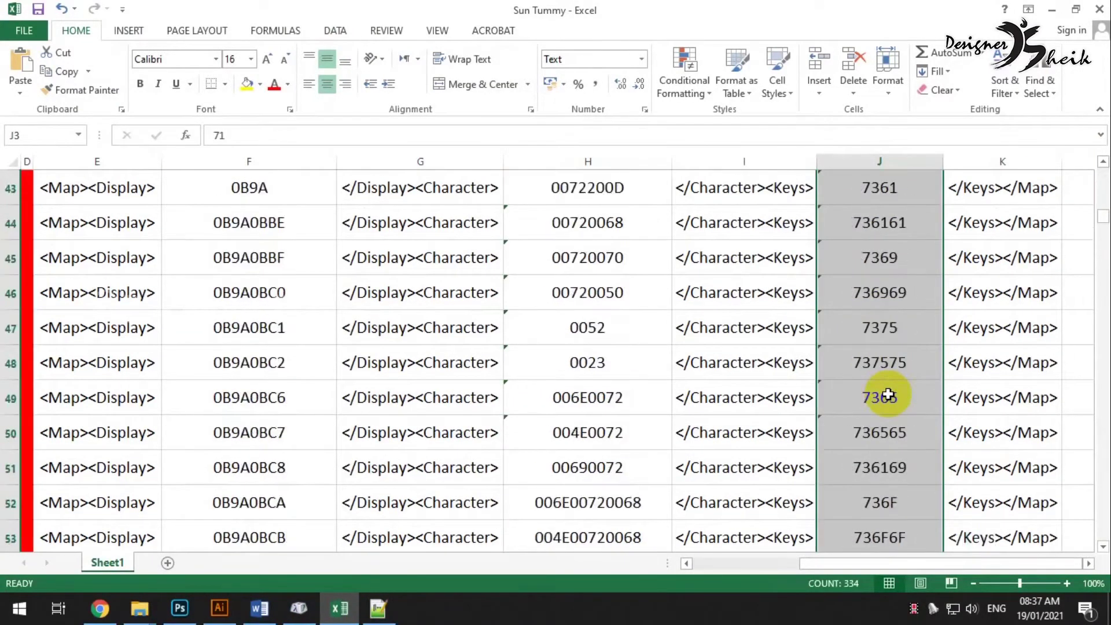
{"action": "left_click_drag", "start_coordinate": [1093, 219], "coordinate": [1102, 497]}
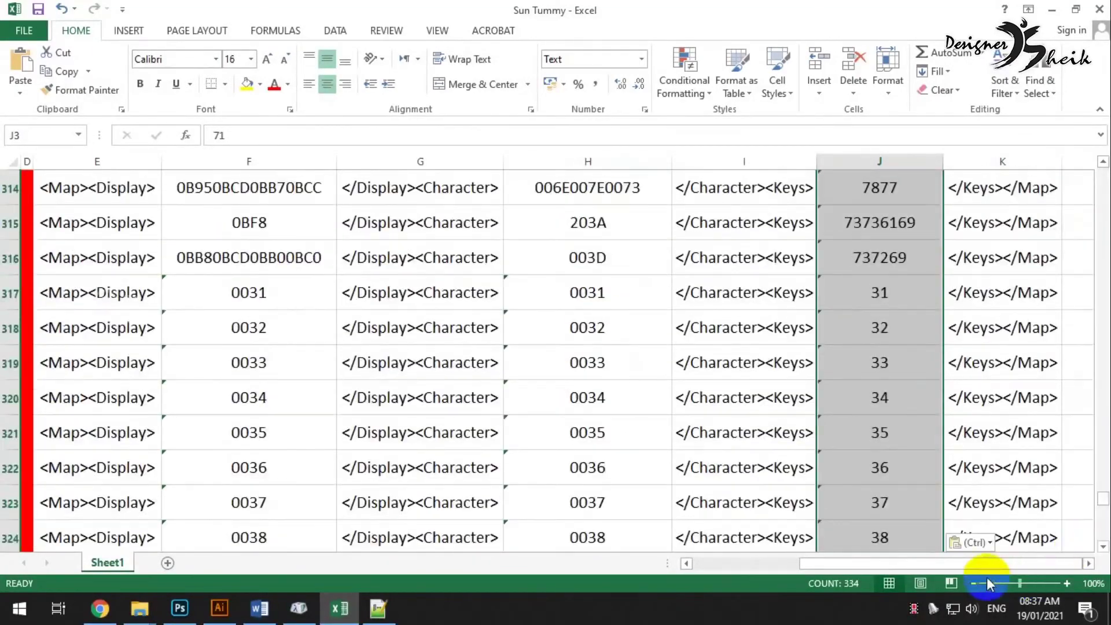
{"action": "left_click_drag", "start_coordinate": [948, 564], "coordinate": [723, 565]}
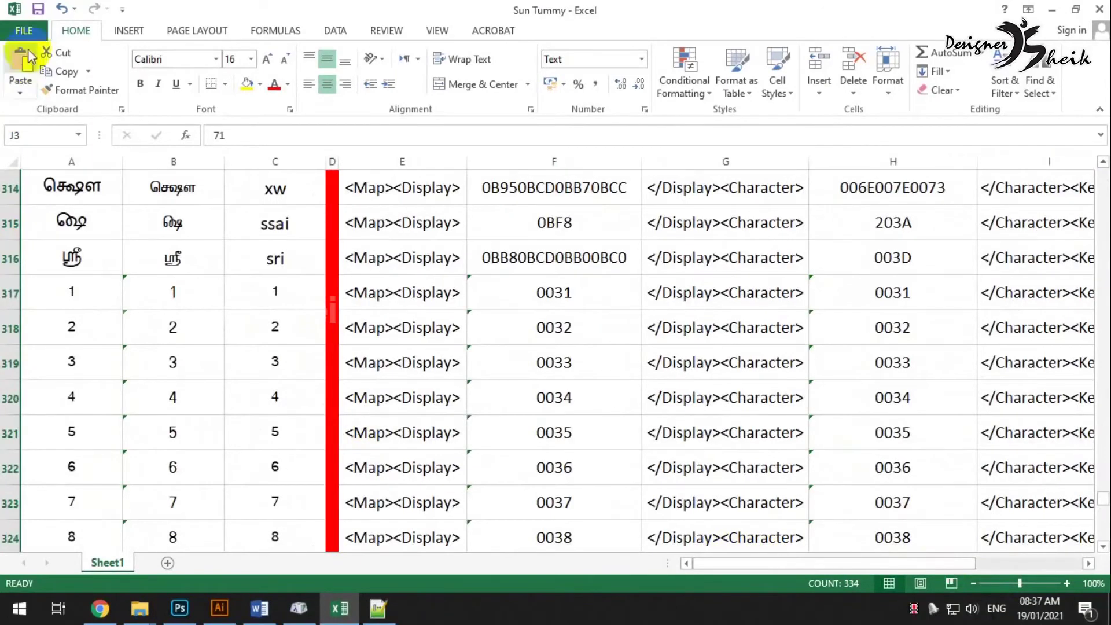
{"action": "scroll", "coordinate": [460, 442], "scroll_direction": "up", "scroll_amount": 2}
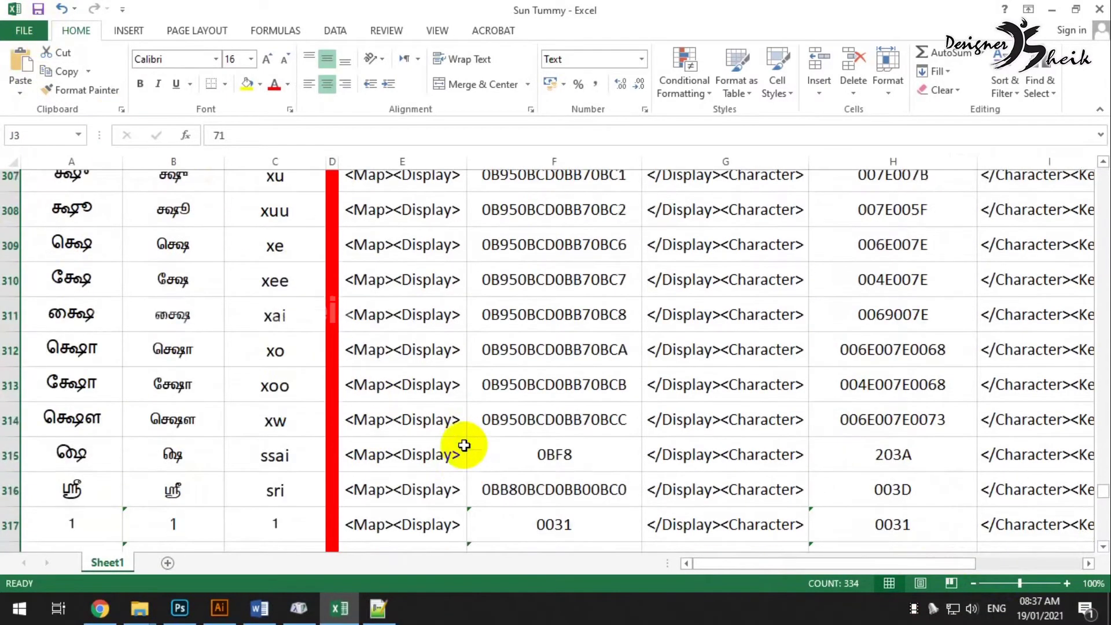
{"action": "scroll", "coordinate": [464, 445], "scroll_direction": "up", "scroll_amount": 7}
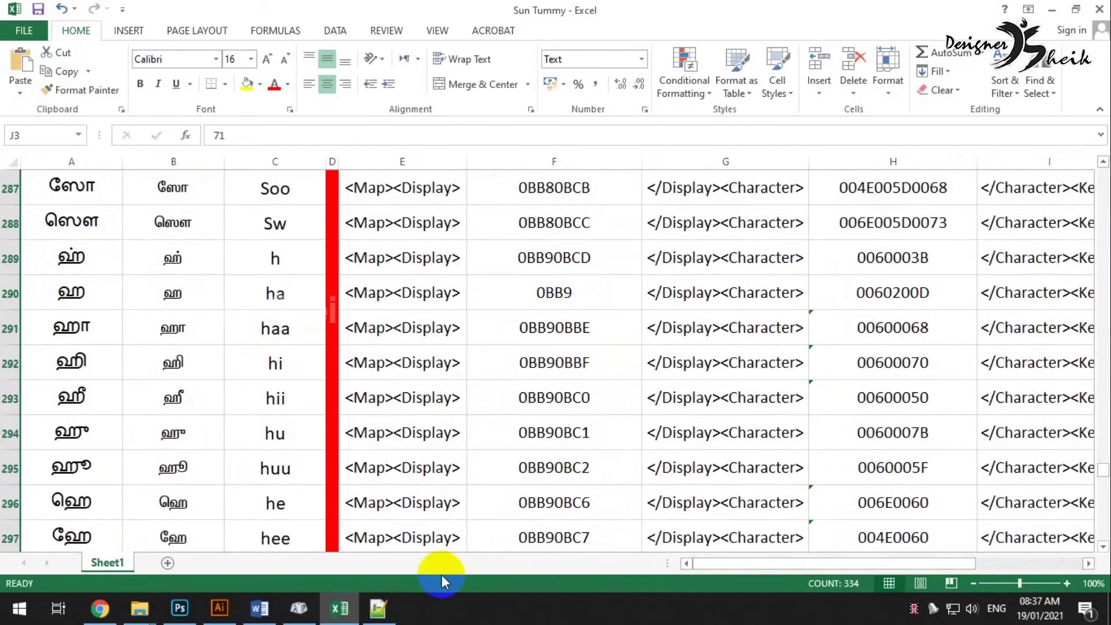
Open the NHM_Writer XML file from the How to make NHM xml file folder for editing in Notepad++.
{"action": "left_click", "coordinate": [378, 608]}
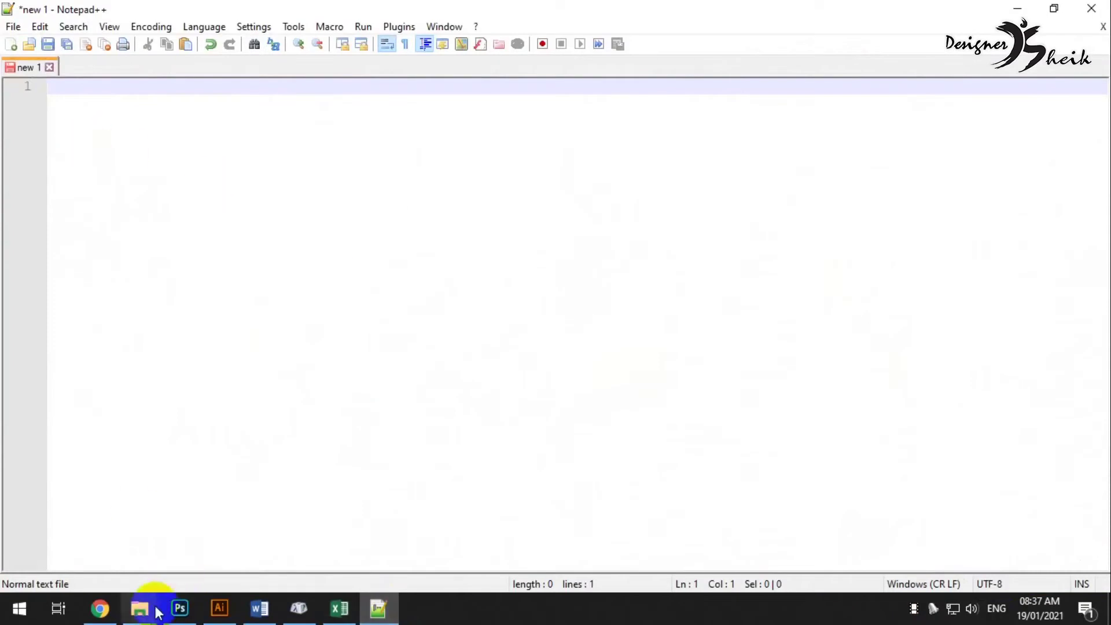
{"action": "mouse_move", "coordinate": [157, 613]}
{"action": "left_click", "coordinate": [119, 529]}
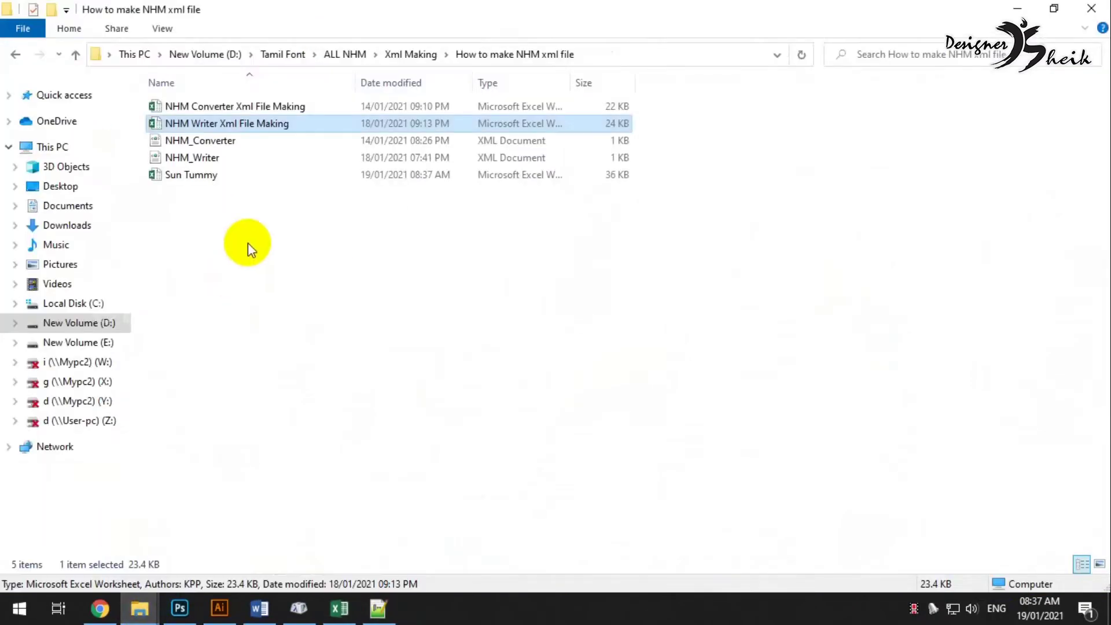
{"action": "left_click", "coordinate": [255, 222]}
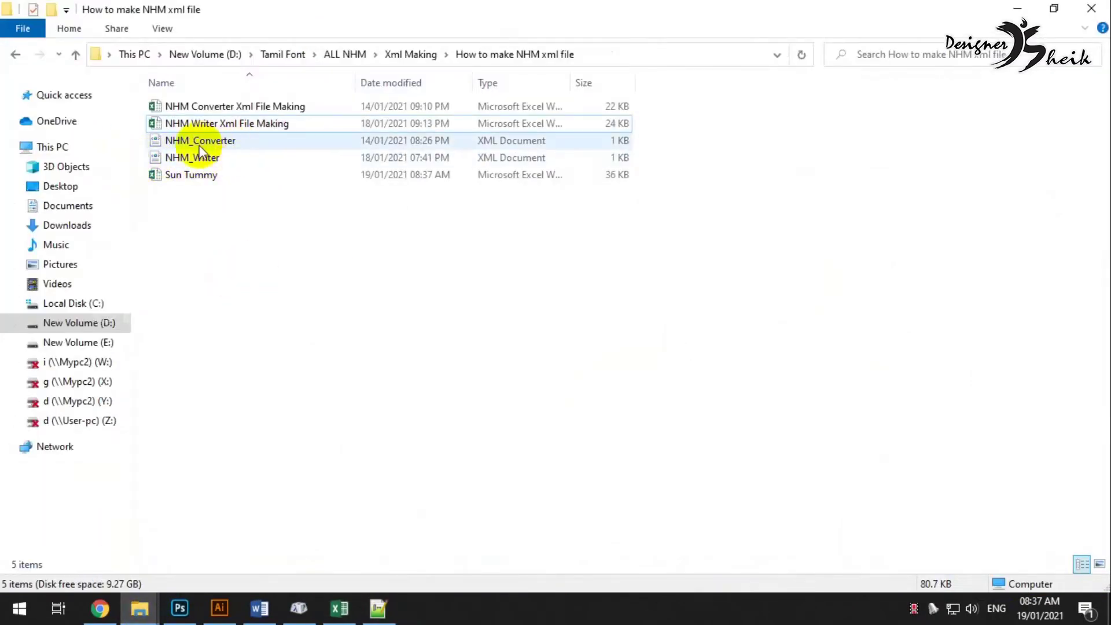
{"action": "left_click", "coordinate": [180, 155]}
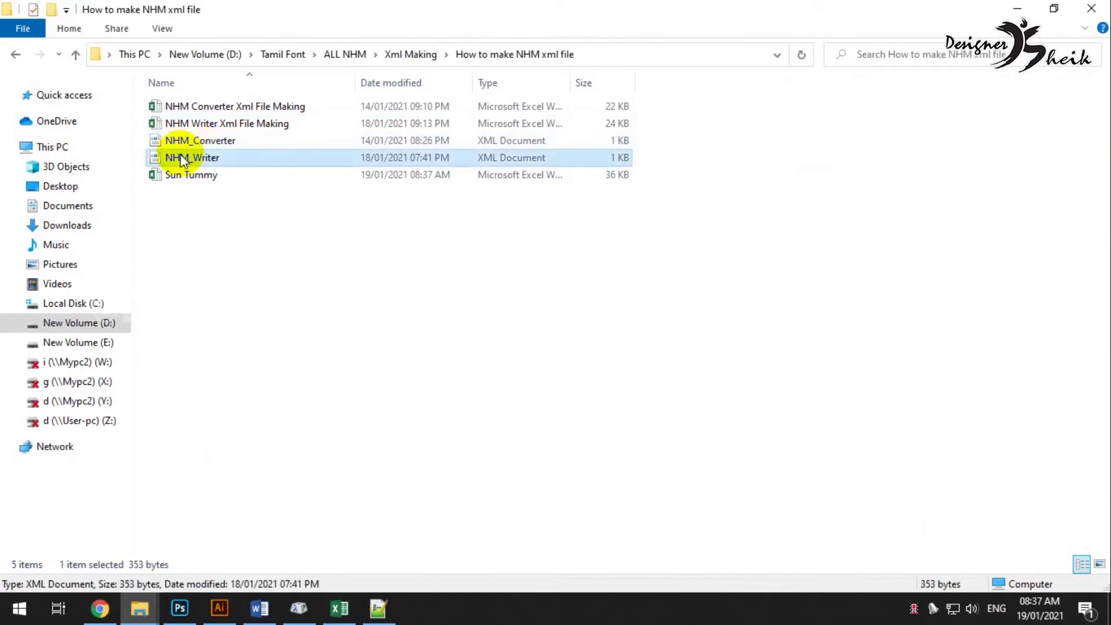
{"action": "right_click", "coordinate": [180, 156]}
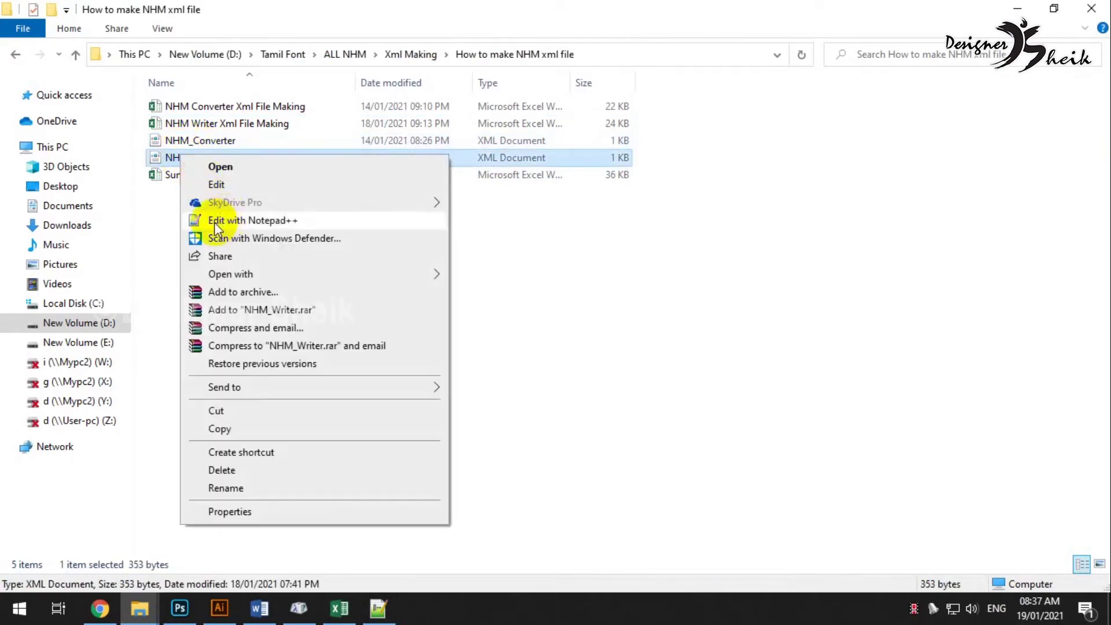
{"action": "left_click", "coordinate": [231, 221]}
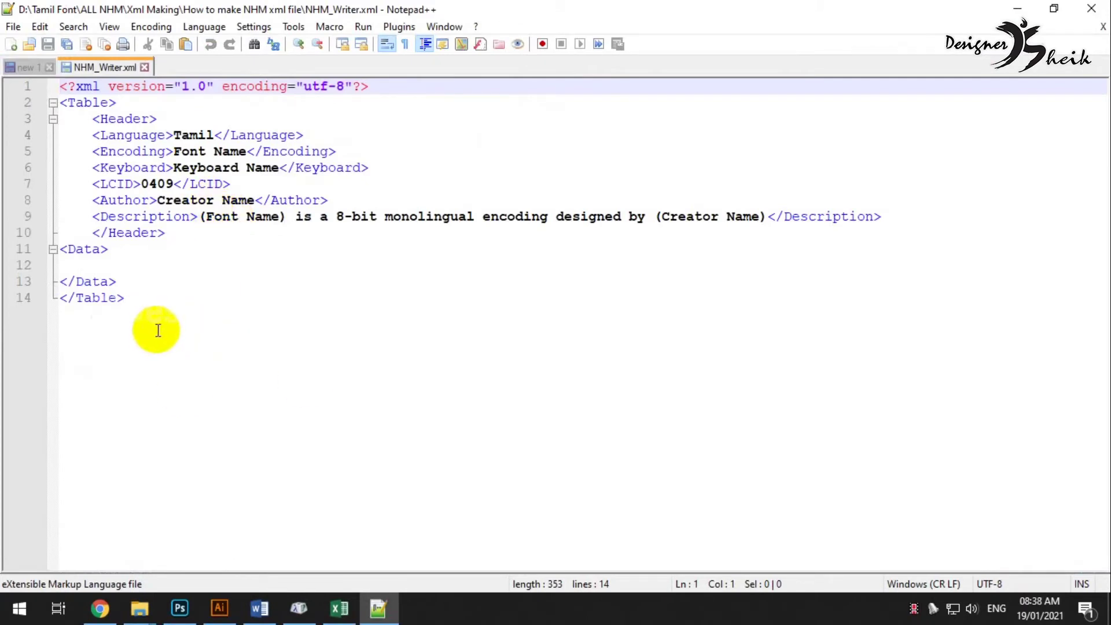
Set the header's Encoding value to Sun Tommy and its Keyboard value to Phonotic.
{"action": "left_click_drag", "start_coordinate": [178, 137], "coordinate": [238, 149]}
{"action": "left_click", "coordinate": [180, 151]}
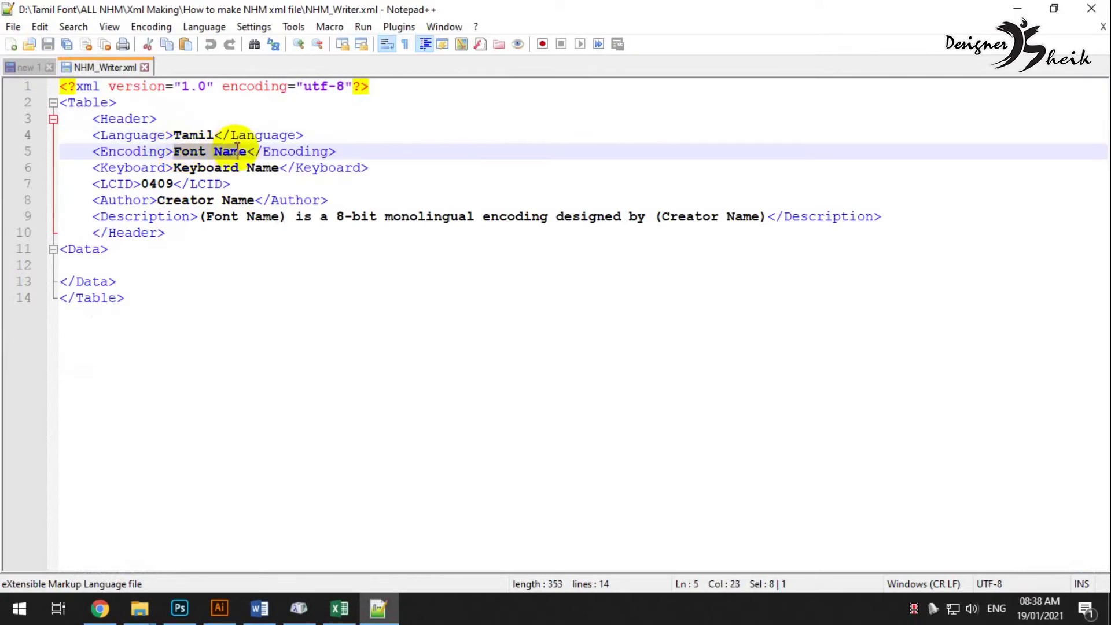
{"action": "type", "text": "S"}
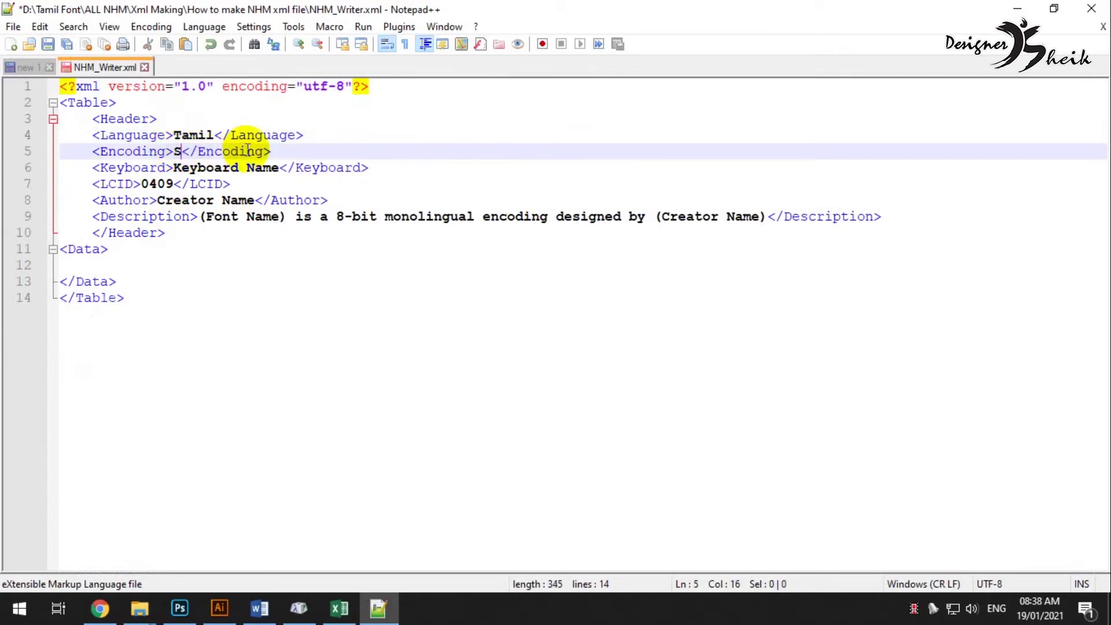
{"action": "type", "text": "un Tommy"}
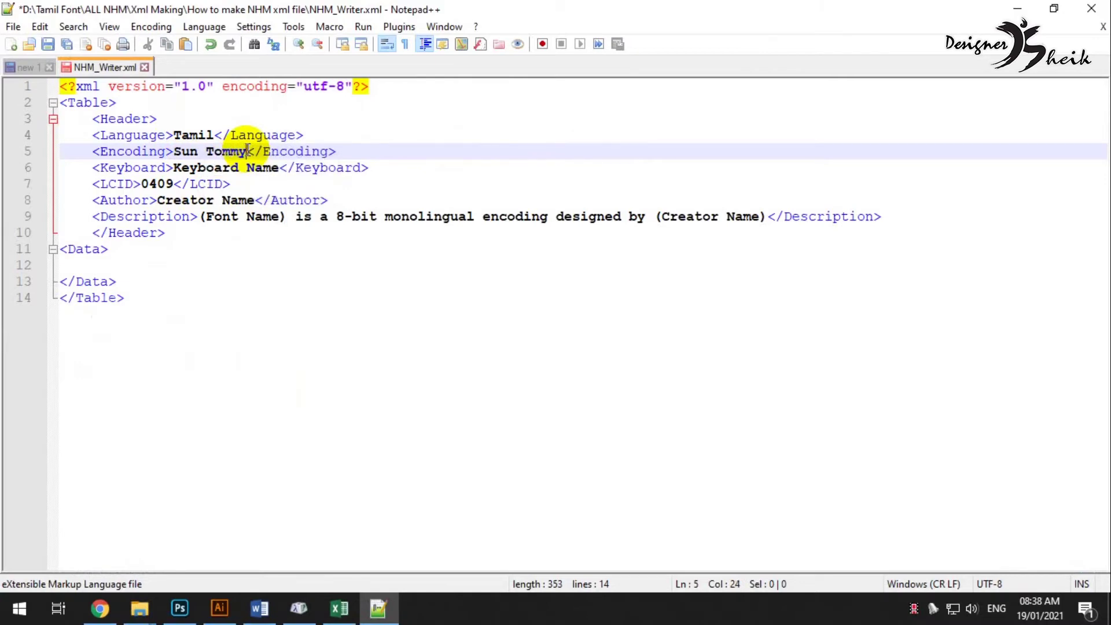
{"action": "left_click_drag", "start_coordinate": [173, 167], "coordinate": [278, 174]}
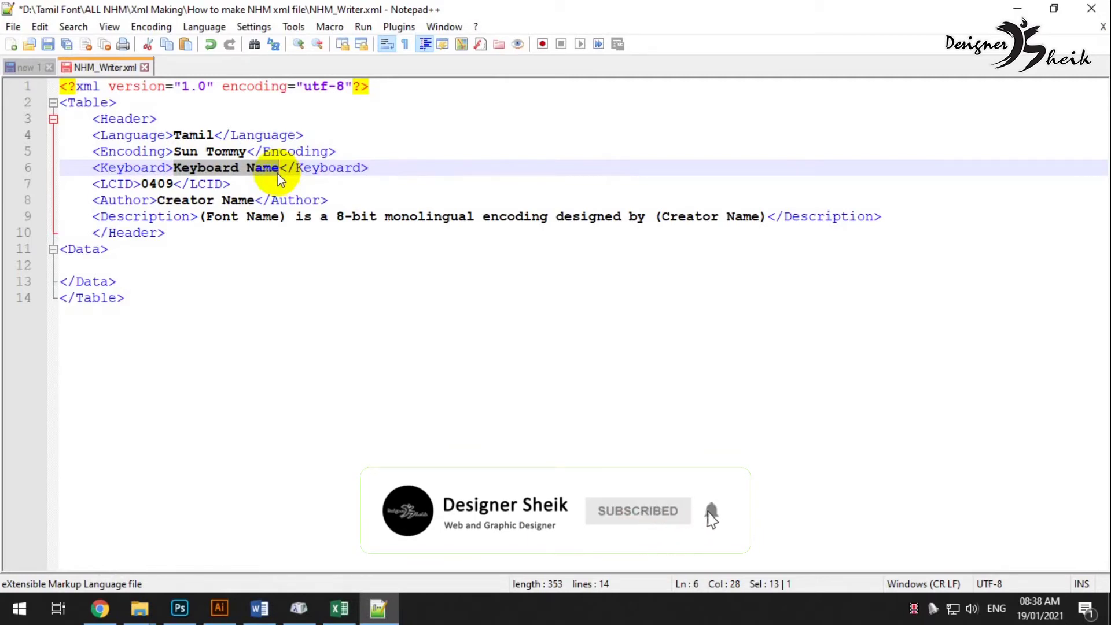
{"action": "type", "text": "Phonotic"}
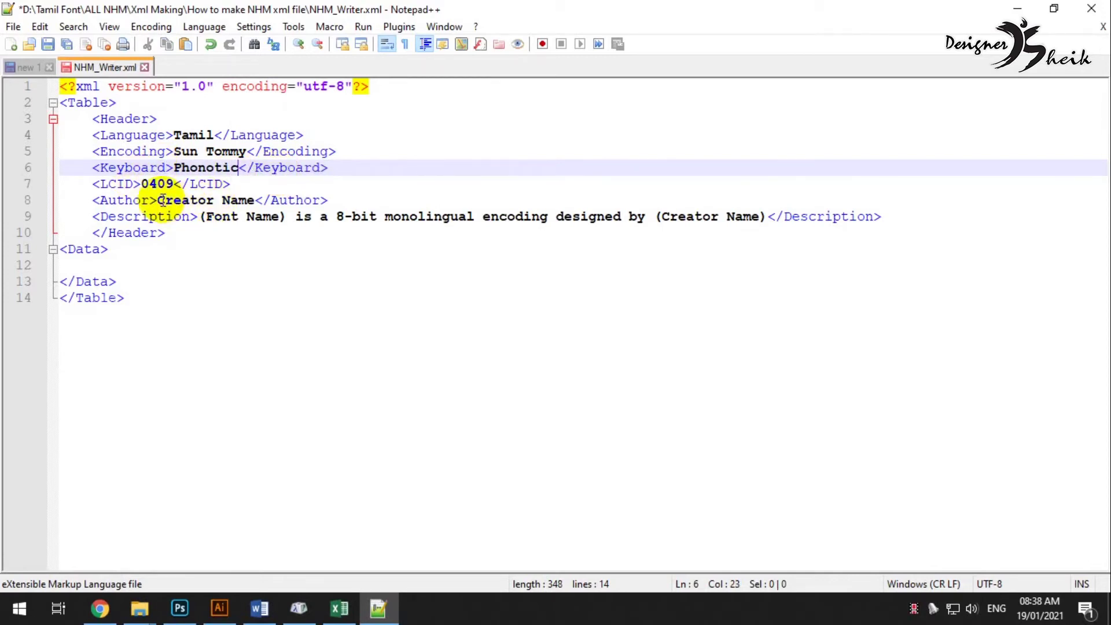
Replace the Creator Name placeholder in the header's Author tag with the font creator's name.
{"action": "left_click_drag", "start_coordinate": [158, 200], "coordinate": [255, 200]}
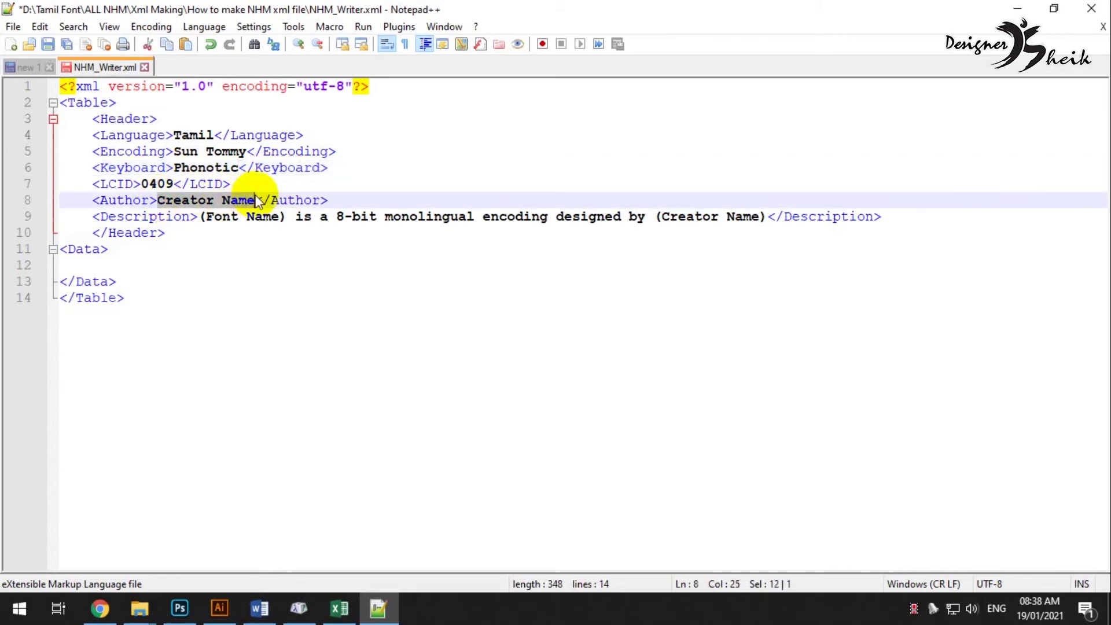
{"action": "type", "text": "Desi"}
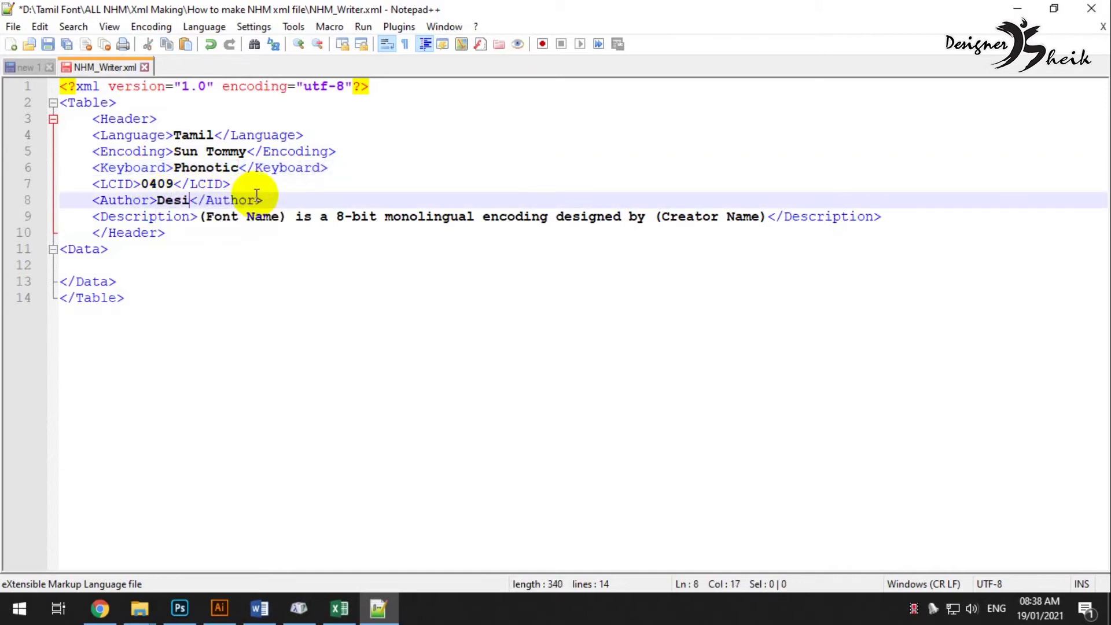
{"action": "type", "text": "gner Sheik"}
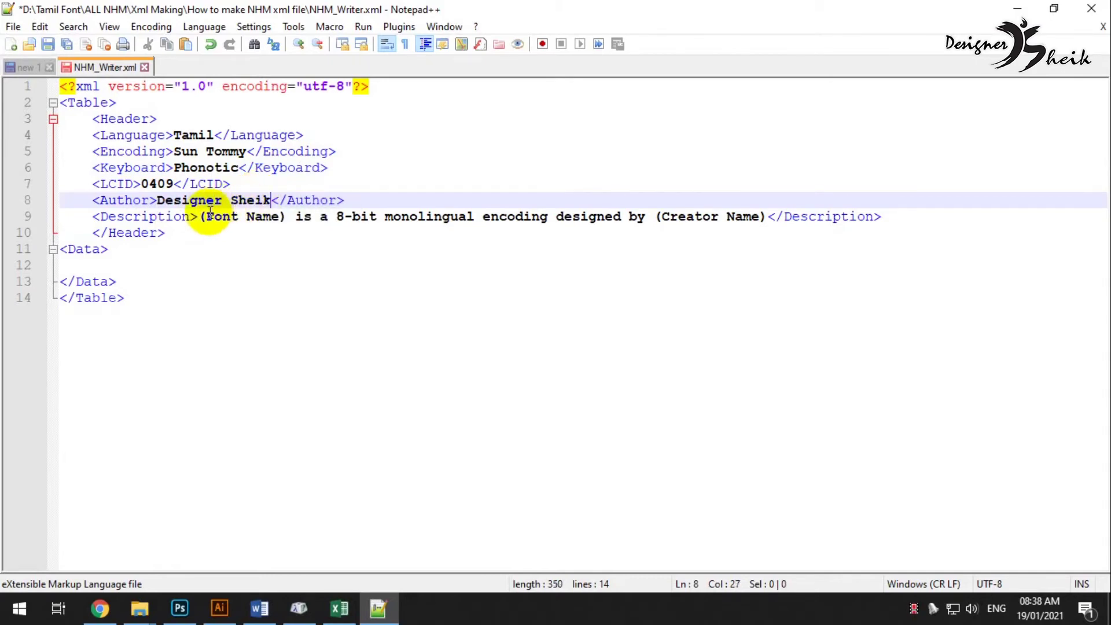
Fill in the Description tag by replacing the font name placeholder with Sun Tommy and the creator placeholder with the author's name.
{"action": "left_click_drag", "start_coordinate": [176, 152], "coordinate": [239, 149]}
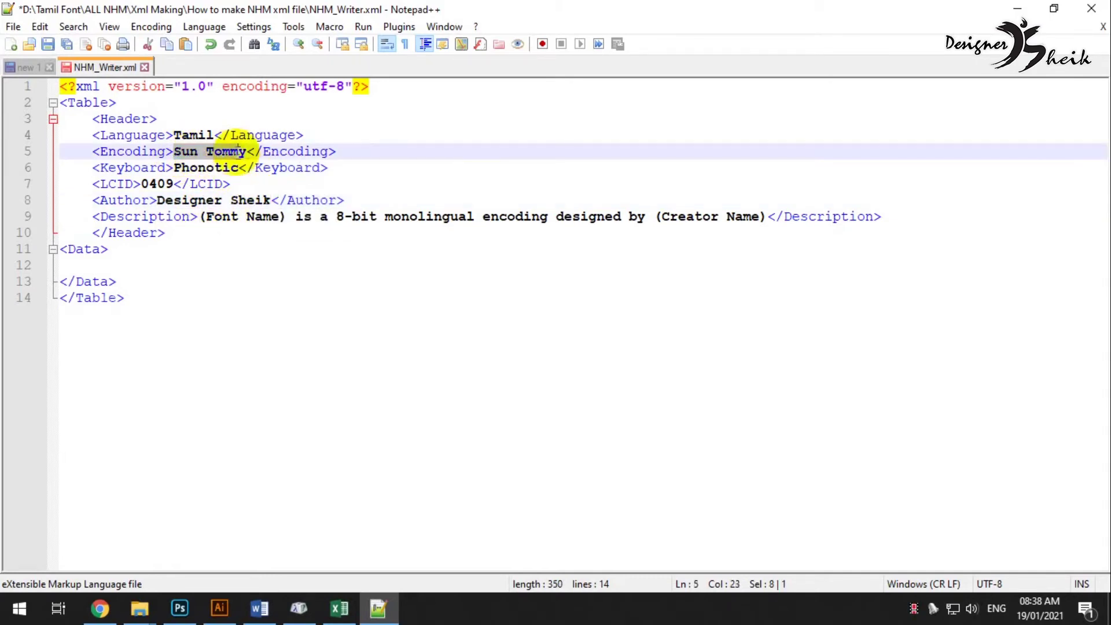
{"action": "left_click_drag", "start_coordinate": [201, 218], "coordinate": [278, 221]}
{"action": "type", "text": "Sun Tommy"}
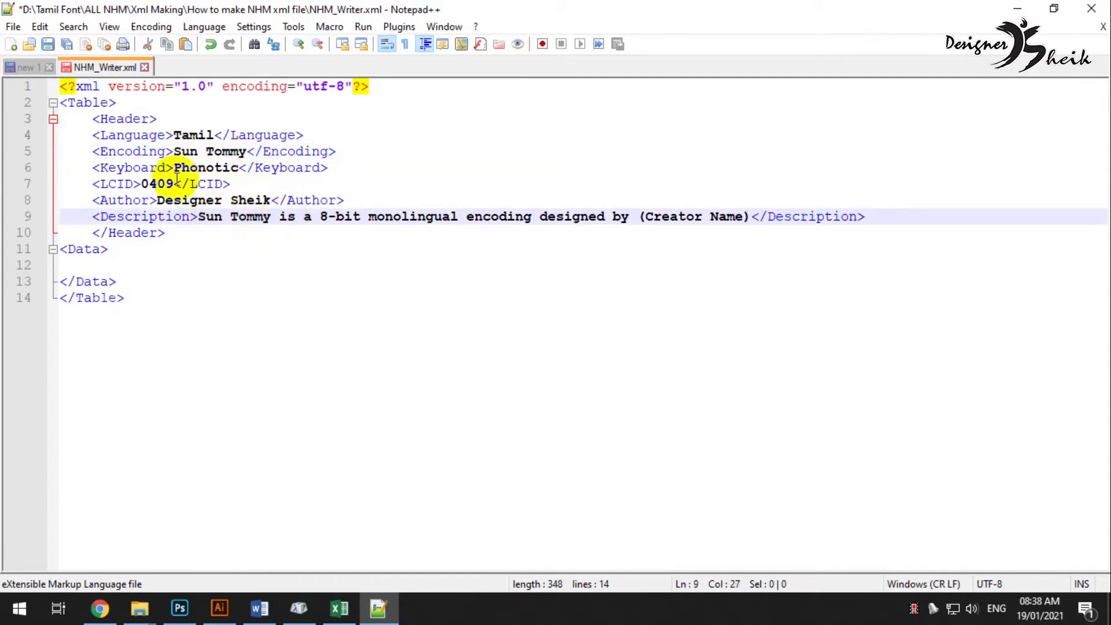
{"action": "left_click_drag", "start_coordinate": [157, 202], "coordinate": [257, 202]}
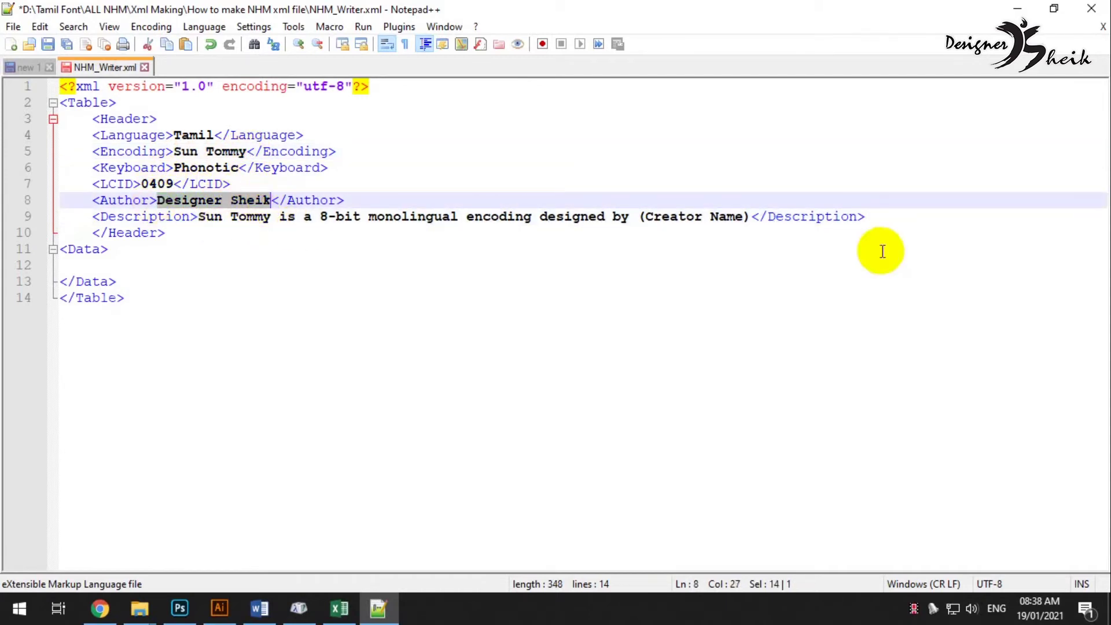
{"action": "left_click_drag", "start_coordinate": [640, 218], "coordinate": [729, 219]}
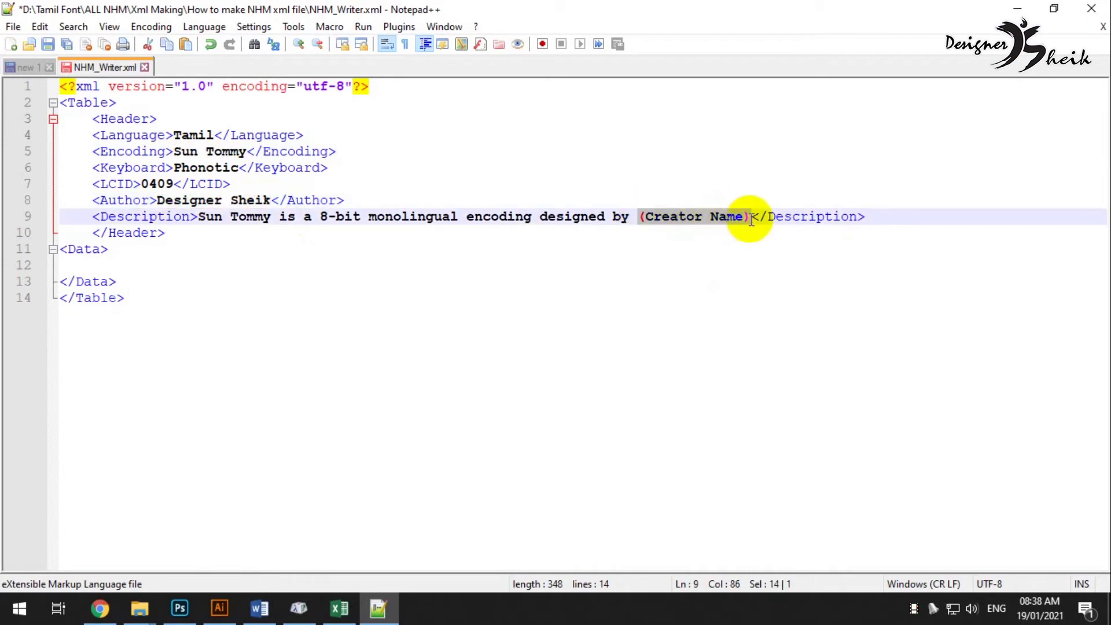
{"action": "type", "text": "Designer Sheik"}
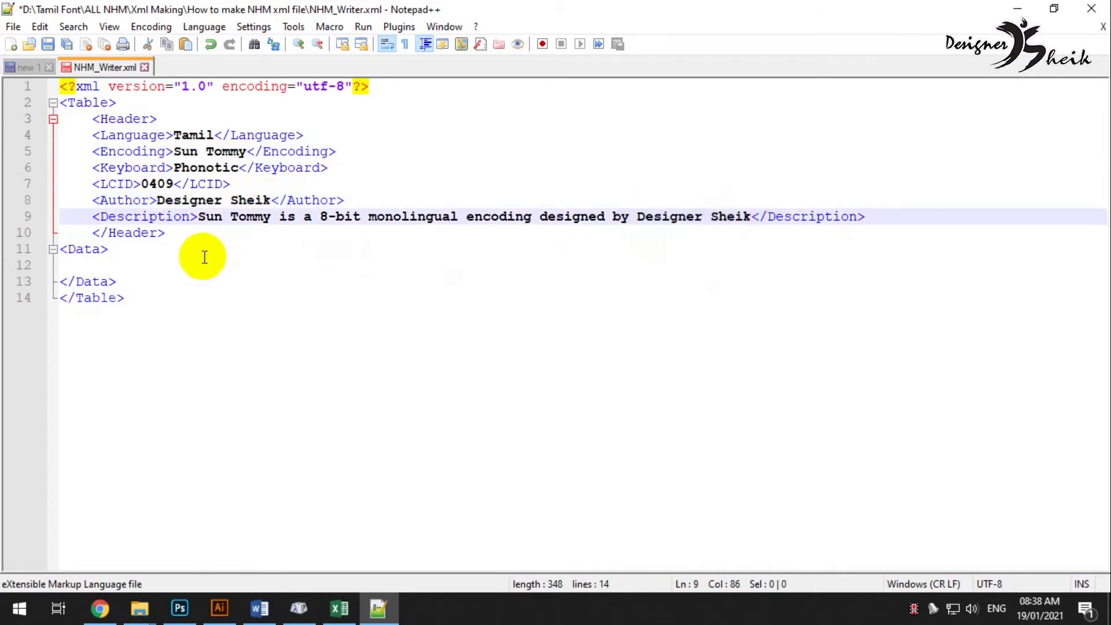
Save the edited XML as a new file named Suntommy in the How to make NHM xml file folder.
{"action": "left_click", "coordinate": [12, 27]}
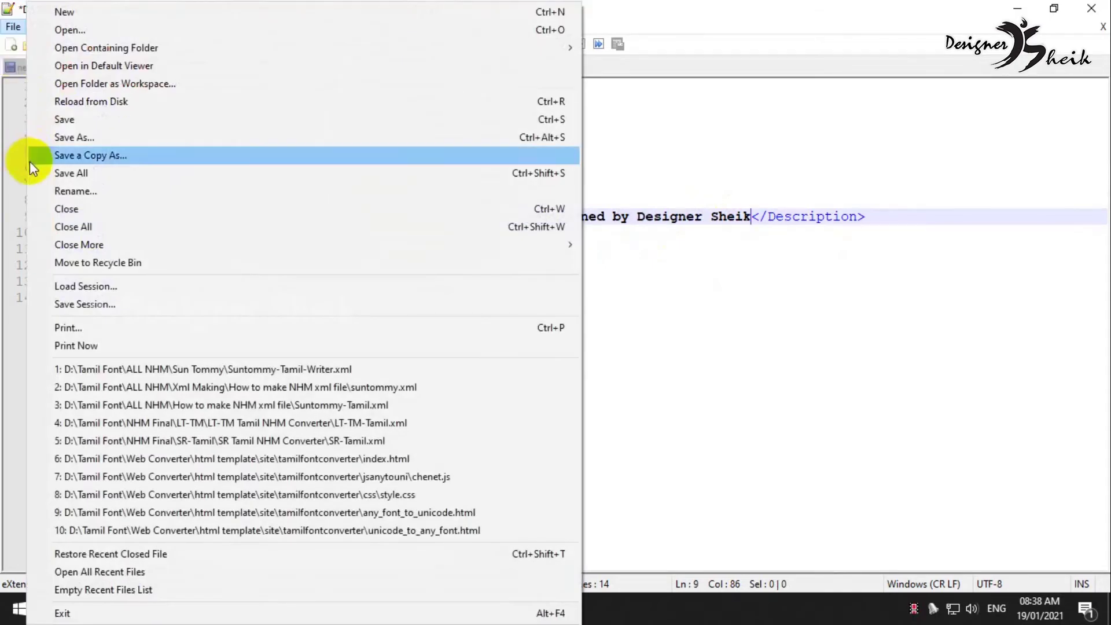
{"action": "left_click", "coordinate": [78, 130]}
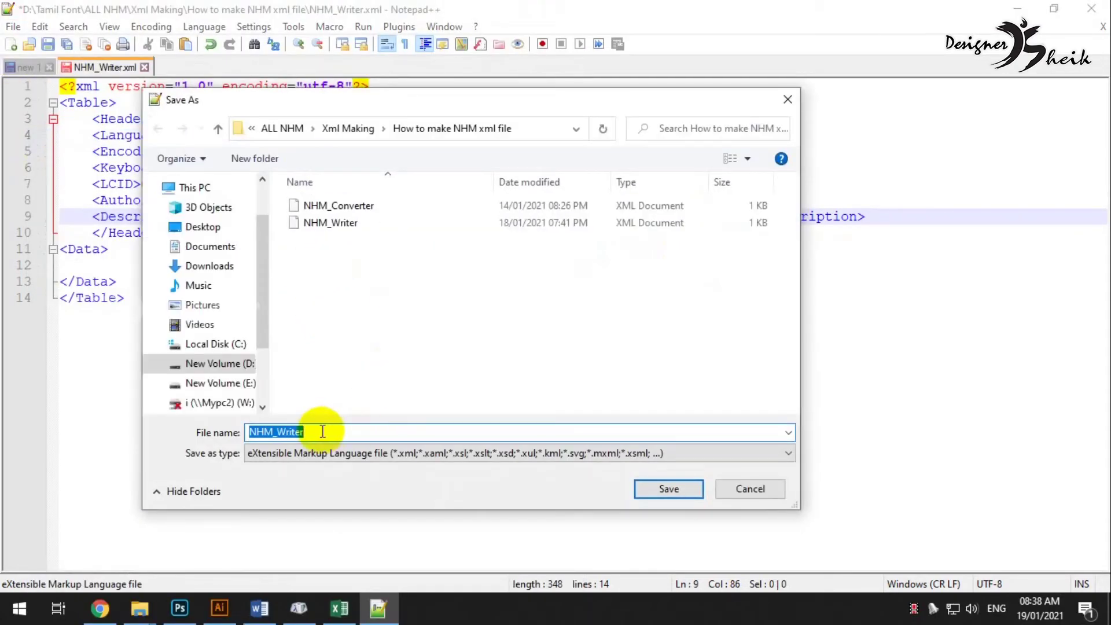
{"action": "type", "text": "Su"}
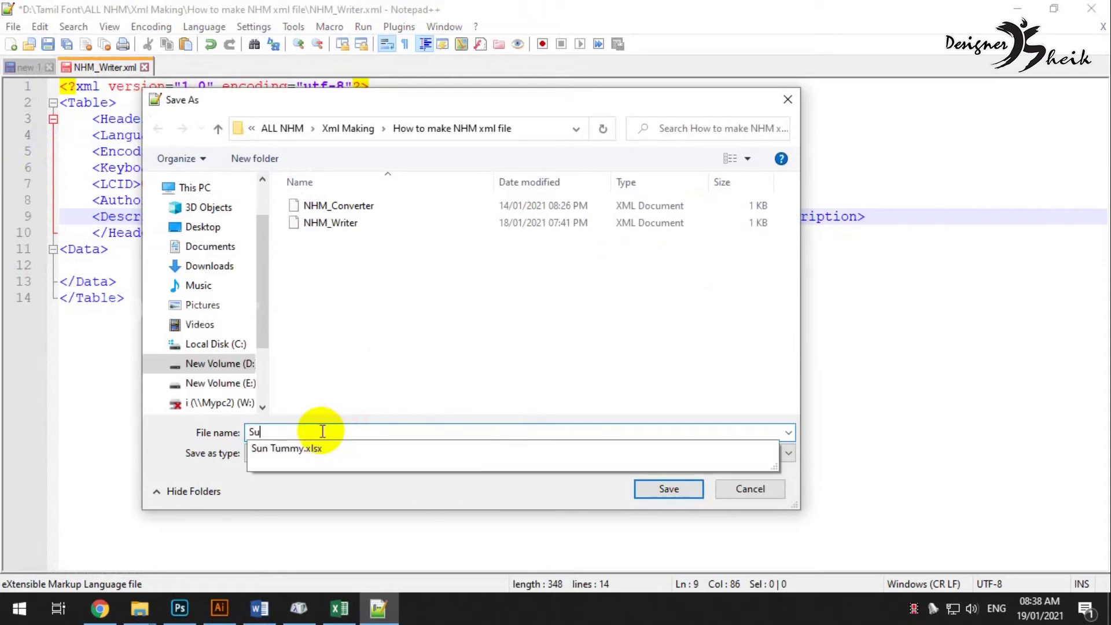
{"action": "type", "text": "ntommy"}
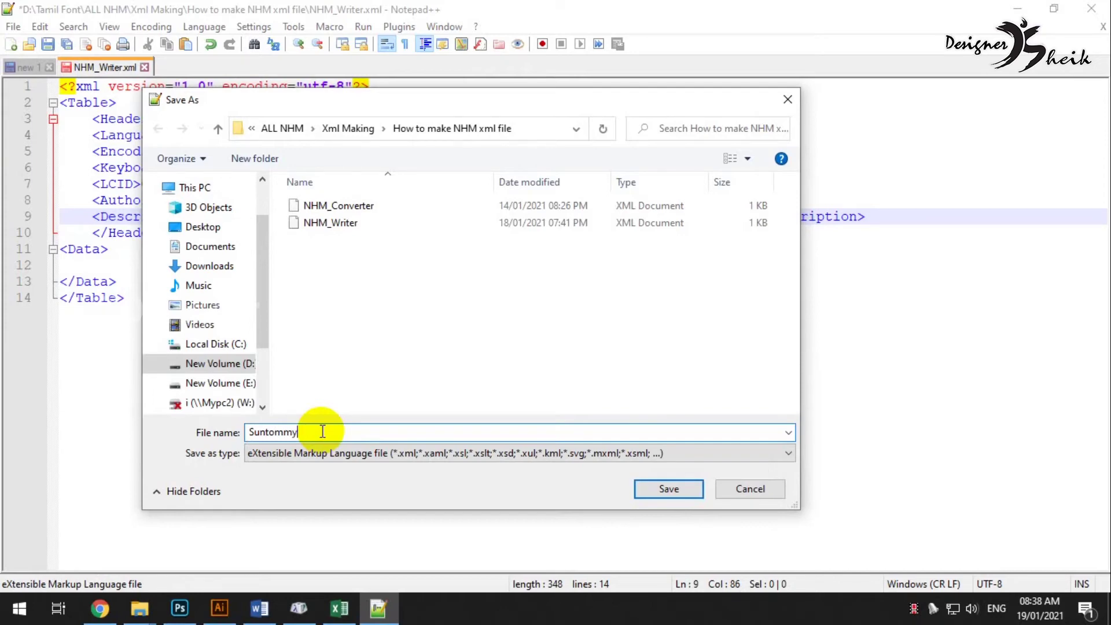
{"action": "key", "text": "Return"}
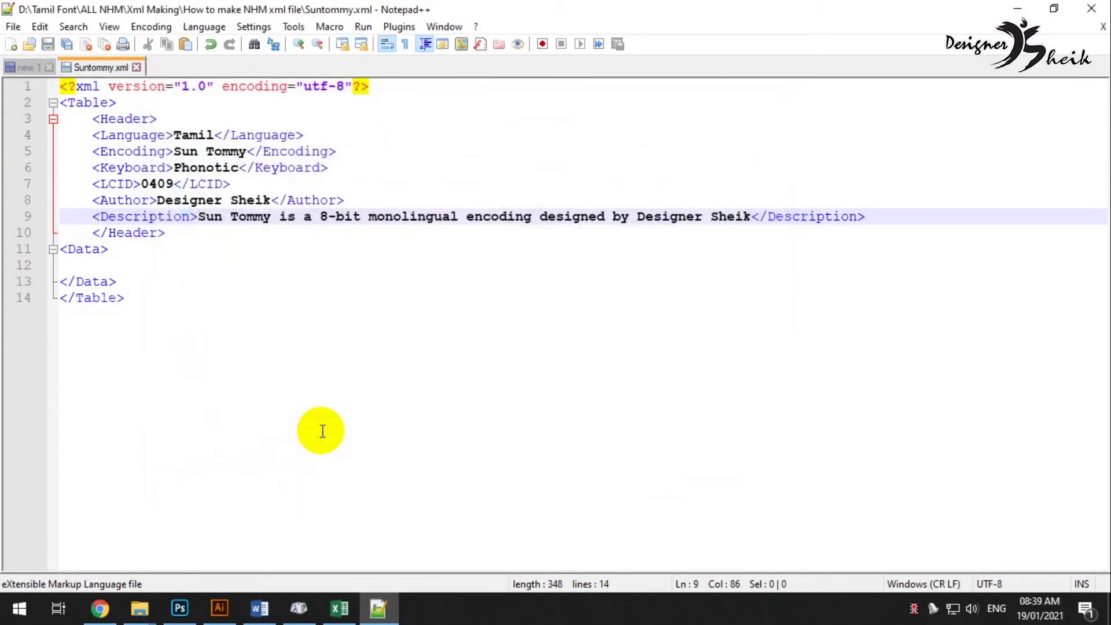
Switch to the Sun Tummy workbook in Excel and copy the whole mapping table from E3 to K336.
{"action": "left_click", "coordinate": [114, 278]}
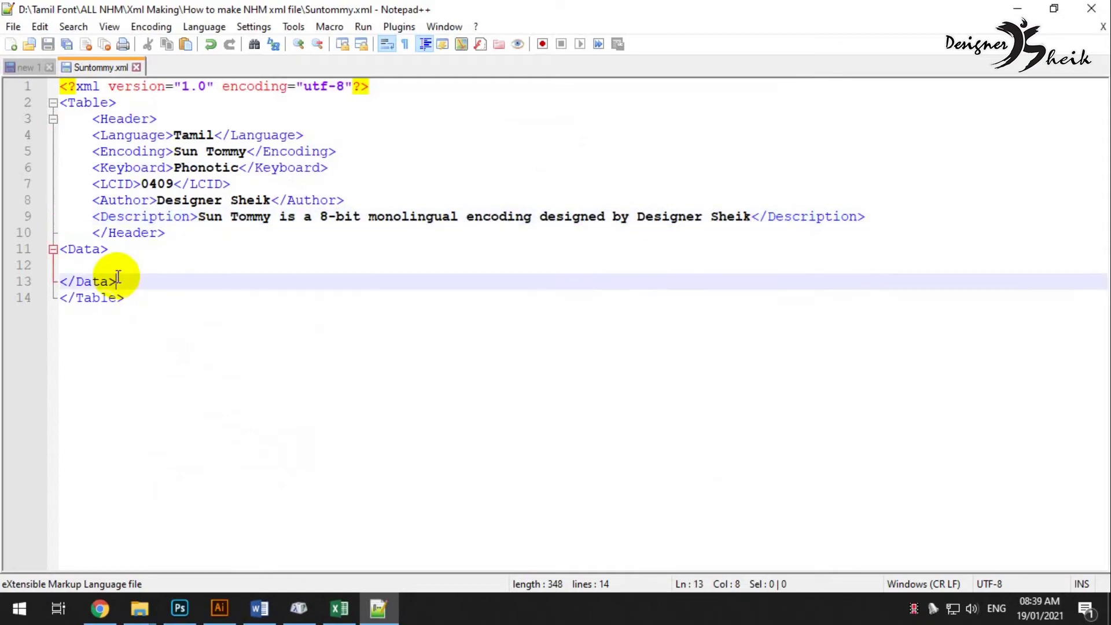
{"action": "left_click", "coordinate": [112, 266]}
{"action": "left_click", "coordinate": [340, 608]}
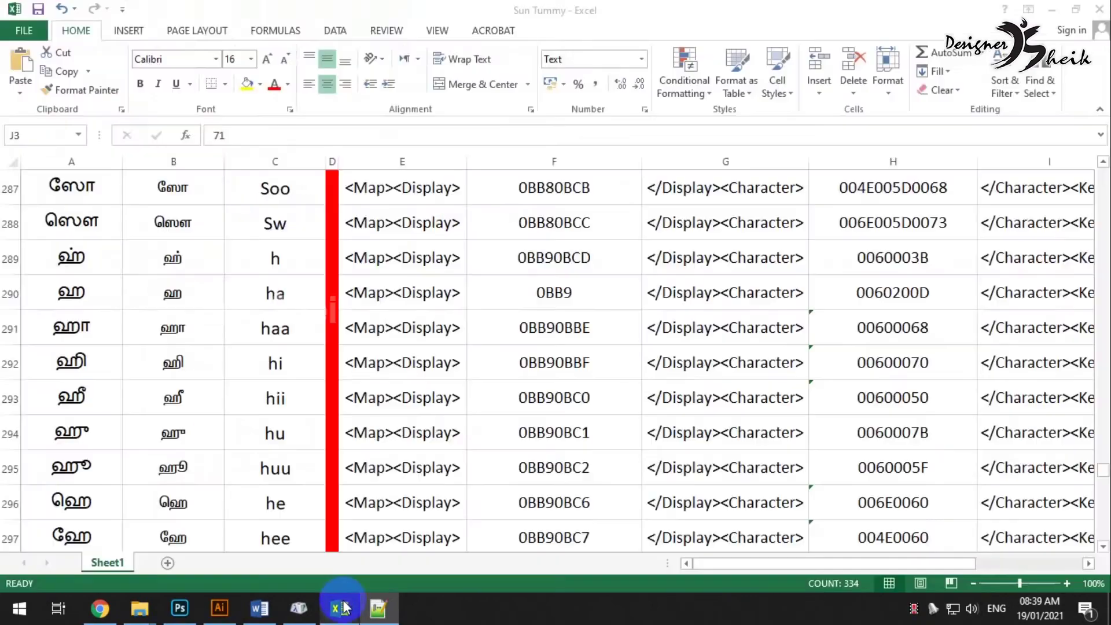
{"action": "left_click_drag", "start_coordinate": [727, 568], "coordinate": [799, 561]}
{"action": "scroll", "coordinate": [396, 301], "scroll_direction": "up", "scroll_amount": 13}
{"action": "scroll", "coordinate": [396, 302], "scroll_direction": "up", "scroll_amount": 7}
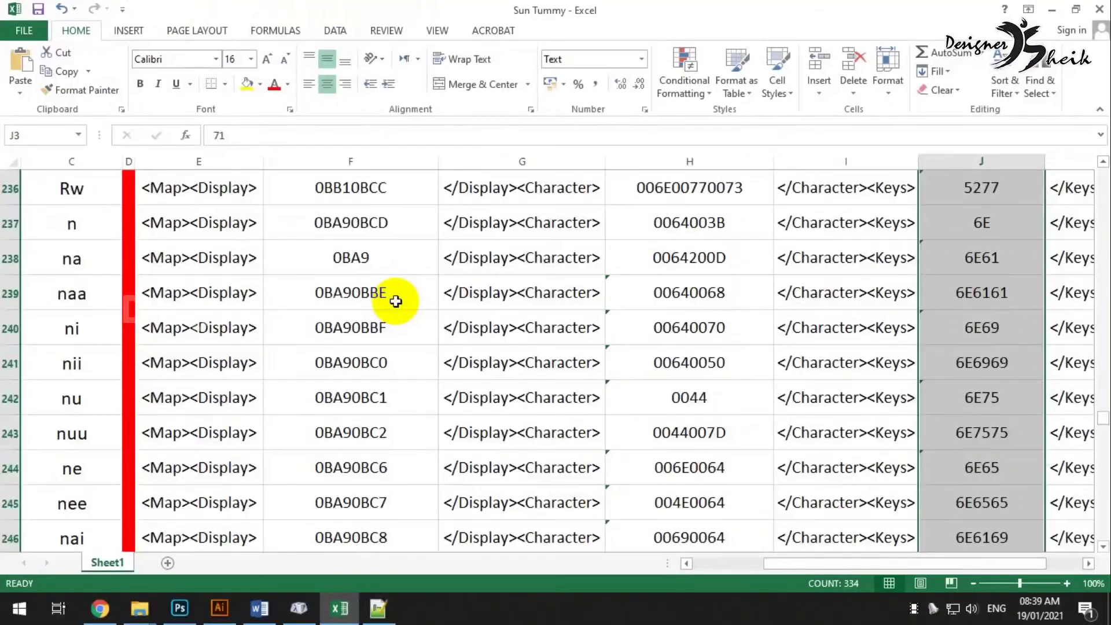
{"action": "left_click_drag", "start_coordinate": [1102, 411], "coordinate": [1106, 184]}
{"action": "left_click", "coordinate": [215, 232]}
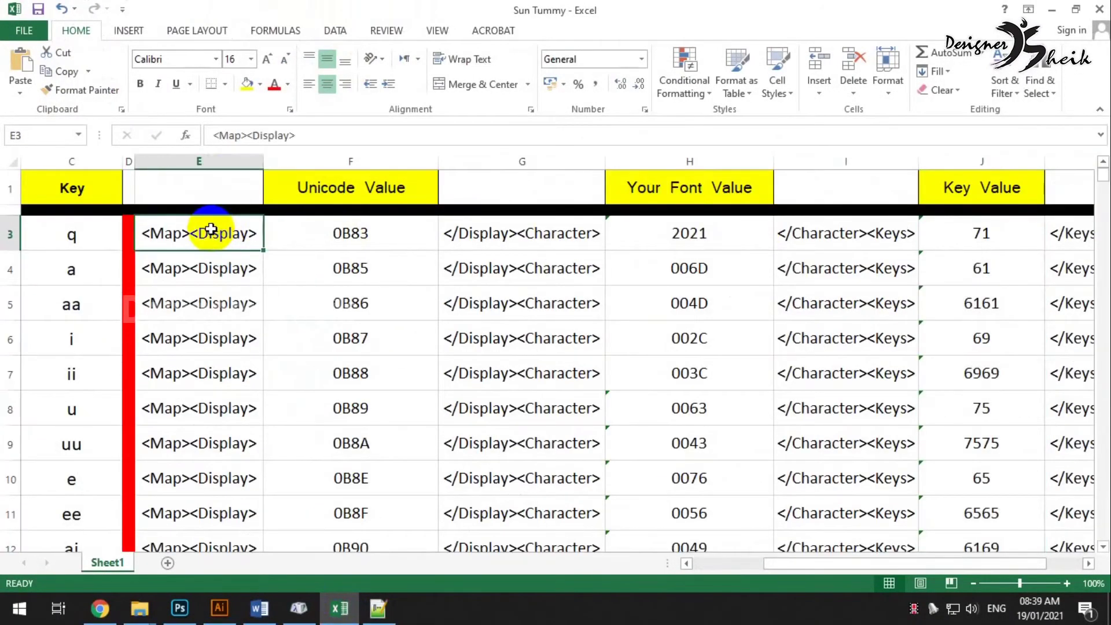
{"action": "left_click_drag", "start_coordinate": [197, 235], "coordinate": [889, 416]}
{"action": "key", "text": "ctrl+c"}
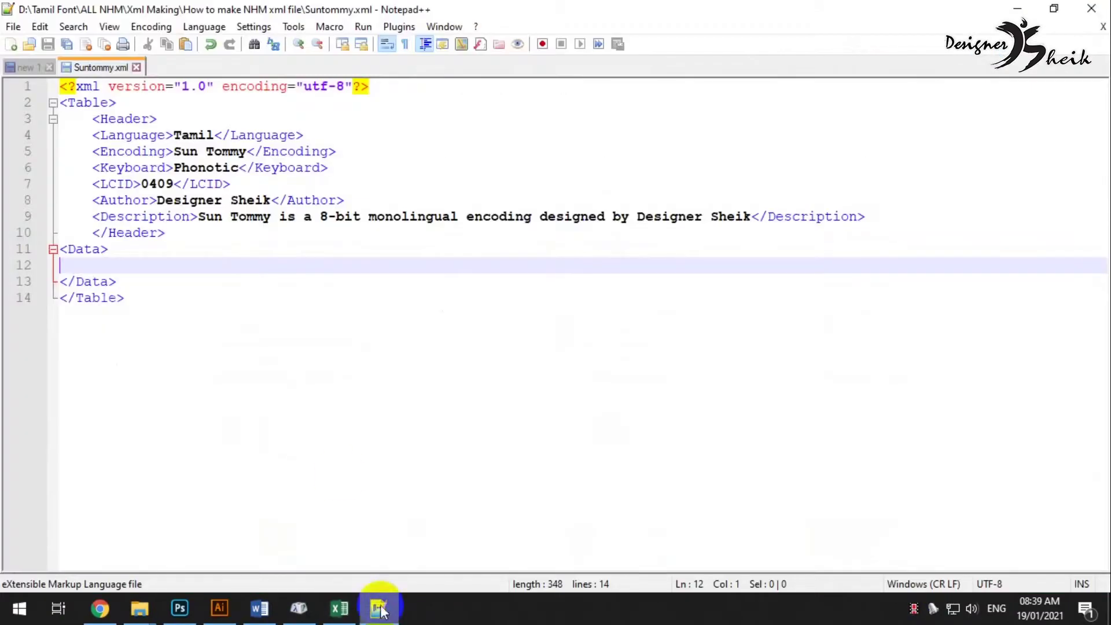
Paste the copied rows into the blank new 1 document in Notepad++ and replace all tab gaps between values with nothing.
{"action": "left_click", "coordinate": [23, 66]}
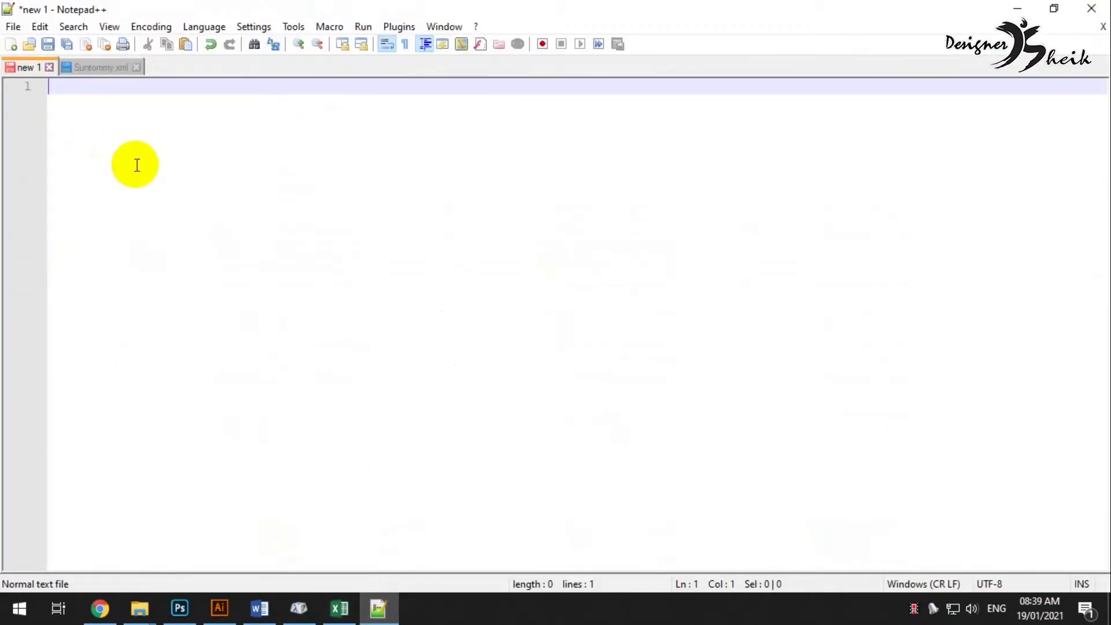
{"action": "key", "text": "ctrl+v"}
{"action": "left_click_drag", "start_coordinate": [164, 181], "coordinate": [174, 181]}
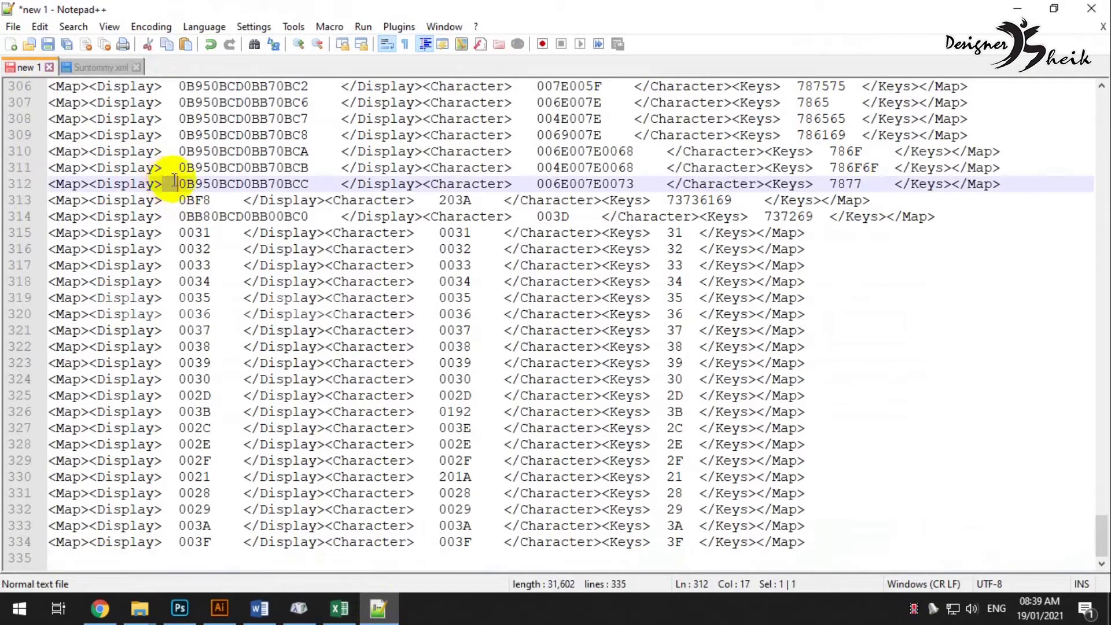
{"action": "key", "text": "ctrl+f"}
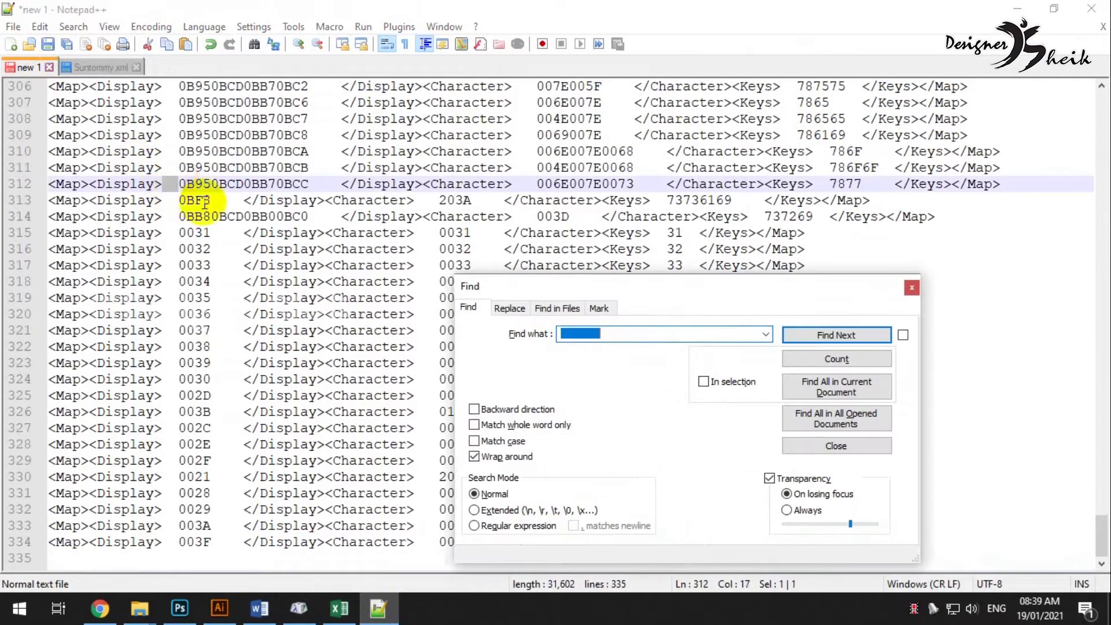
{"action": "left_click", "coordinate": [509, 307]}
{"action": "left_click", "coordinate": [612, 359]}
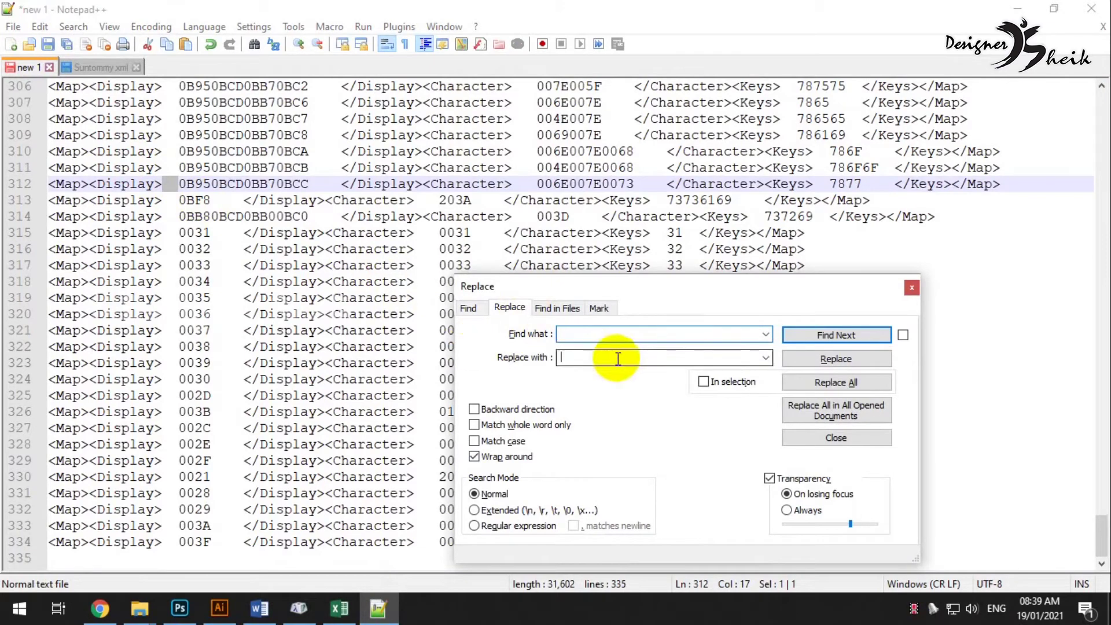
{"action": "left_click", "coordinate": [818, 385]}
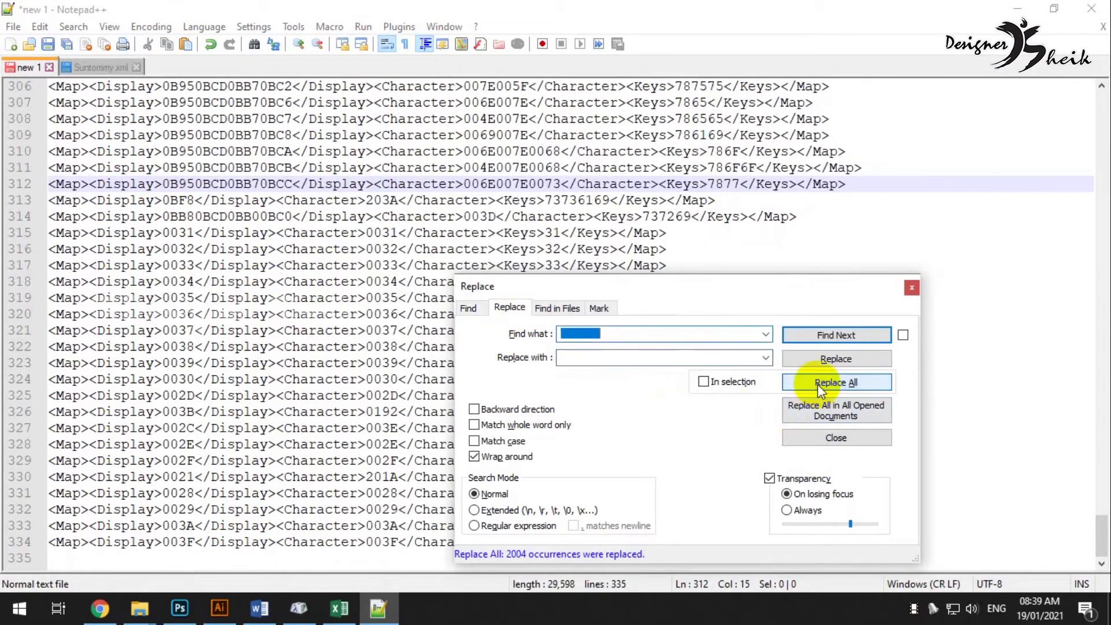
{"action": "left_click", "coordinate": [911, 287]}
Move the cleaned Map lines into the Data section of Suntommy.xml, remove the empty line before the closing Data tag, and save.
{"action": "key", "text": "ctrl+a"}
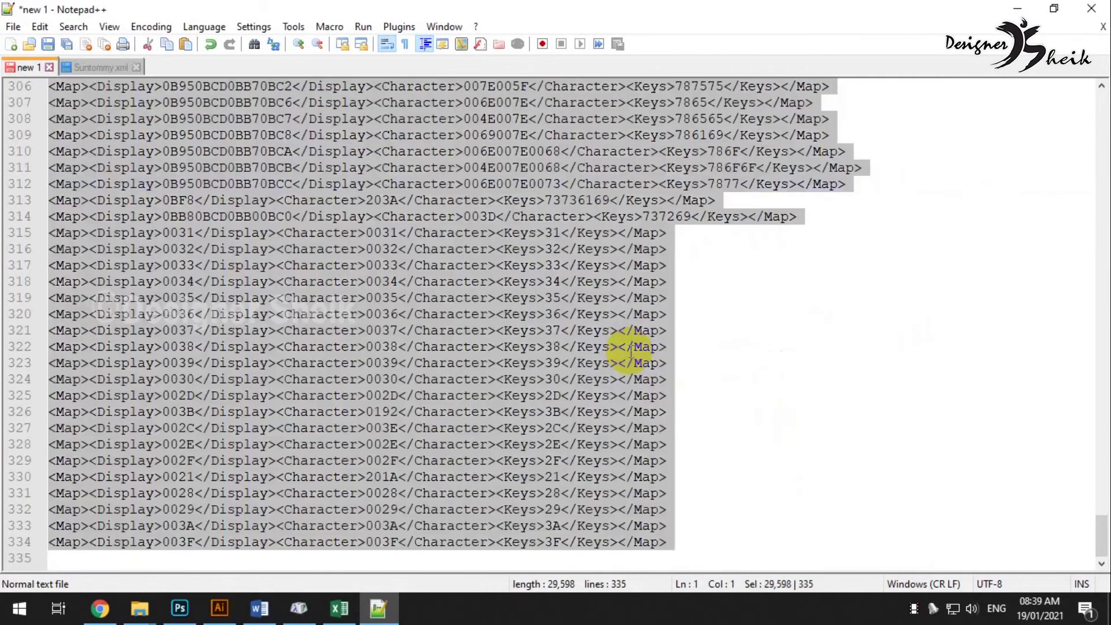
{"action": "key", "text": "ctrl+x"}
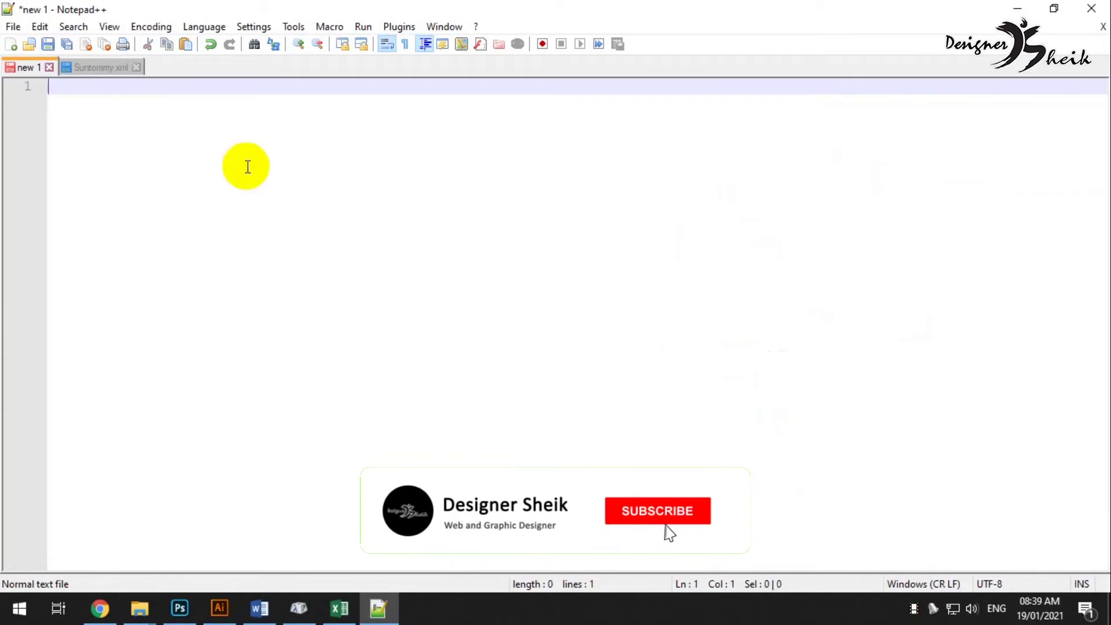
{"action": "left_click", "coordinate": [94, 69]}
{"action": "left_click", "coordinate": [103, 262]}
{"action": "key", "text": "ctrl+v"}
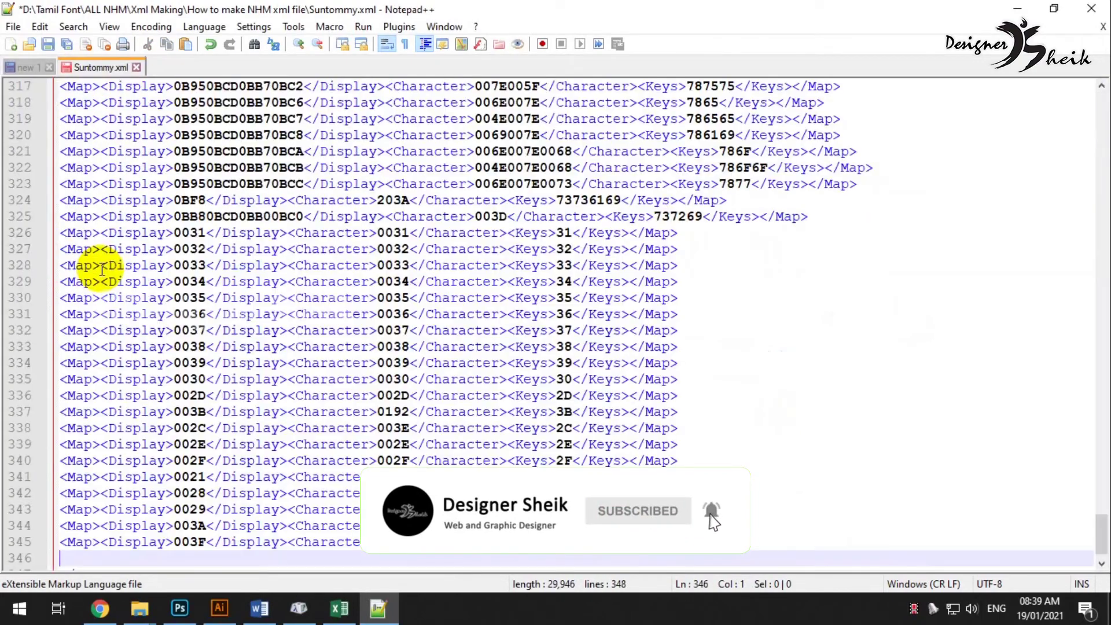
{"action": "key", "text": "Delete"}
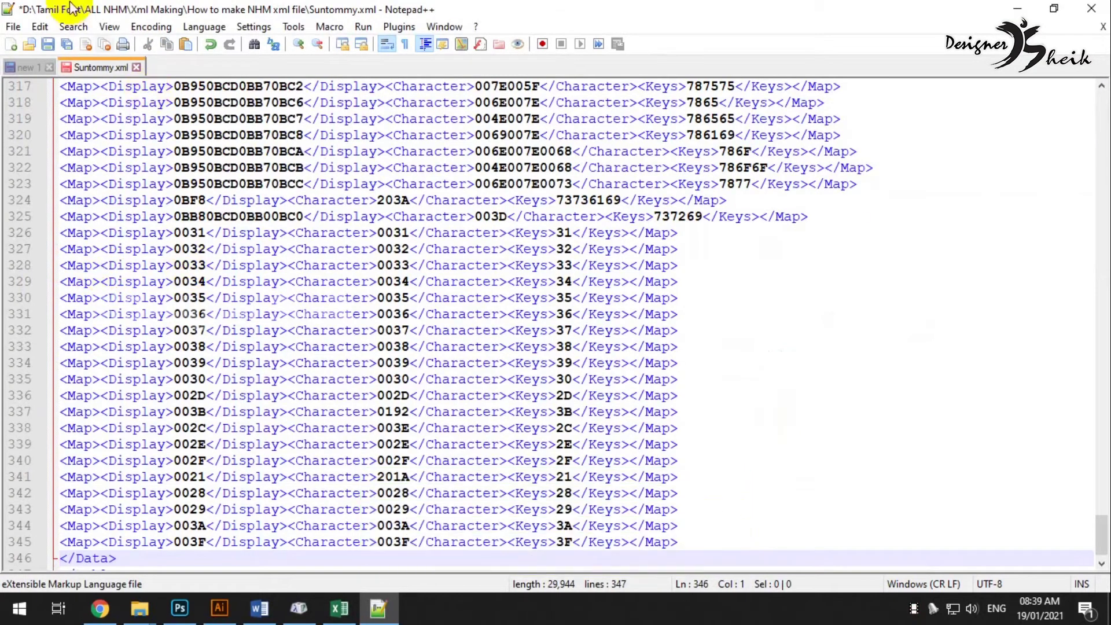
{"action": "key", "text": "ctrl+s"}
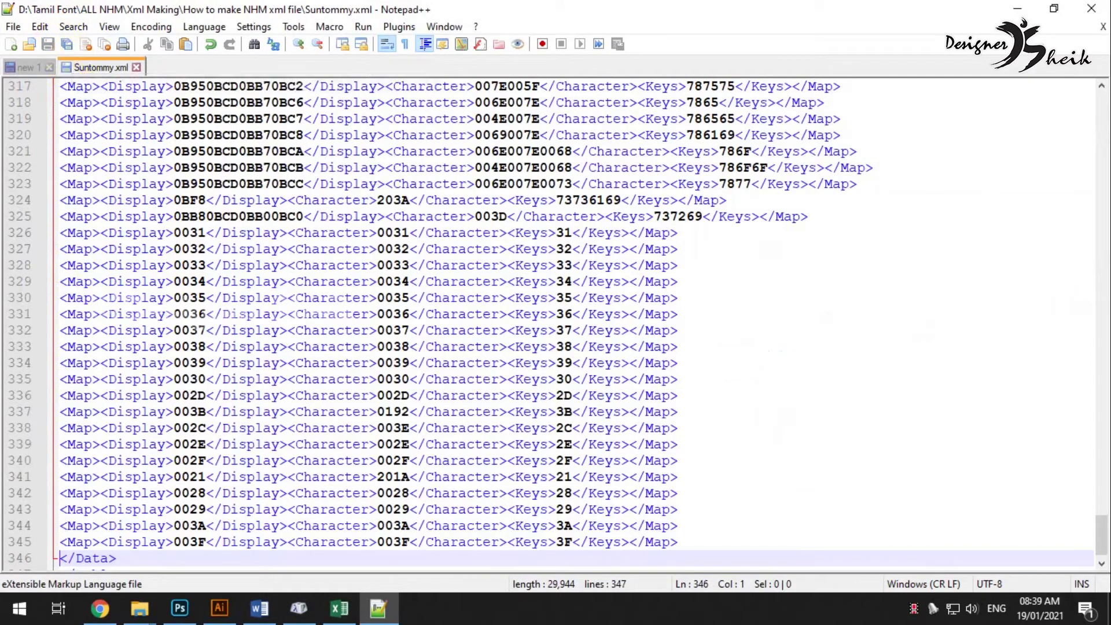
Close Suntommy.xml and the empty new 1 document, and save and close the Sun Tummy workbook.
{"action": "left_click", "coordinate": [136, 68]}
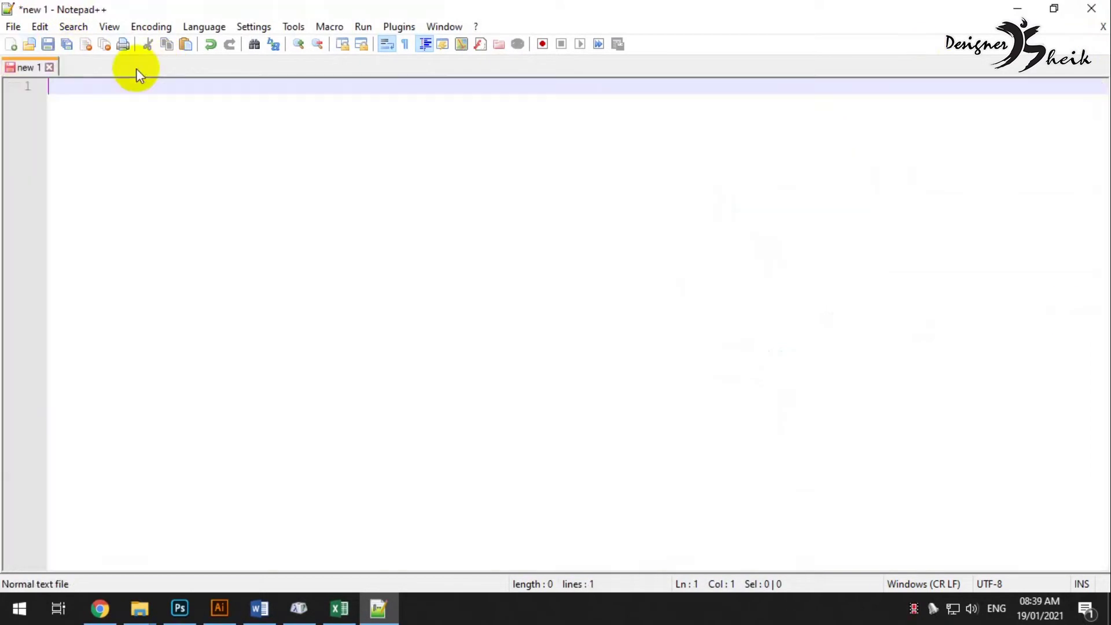
{"action": "left_click", "coordinate": [50, 67]}
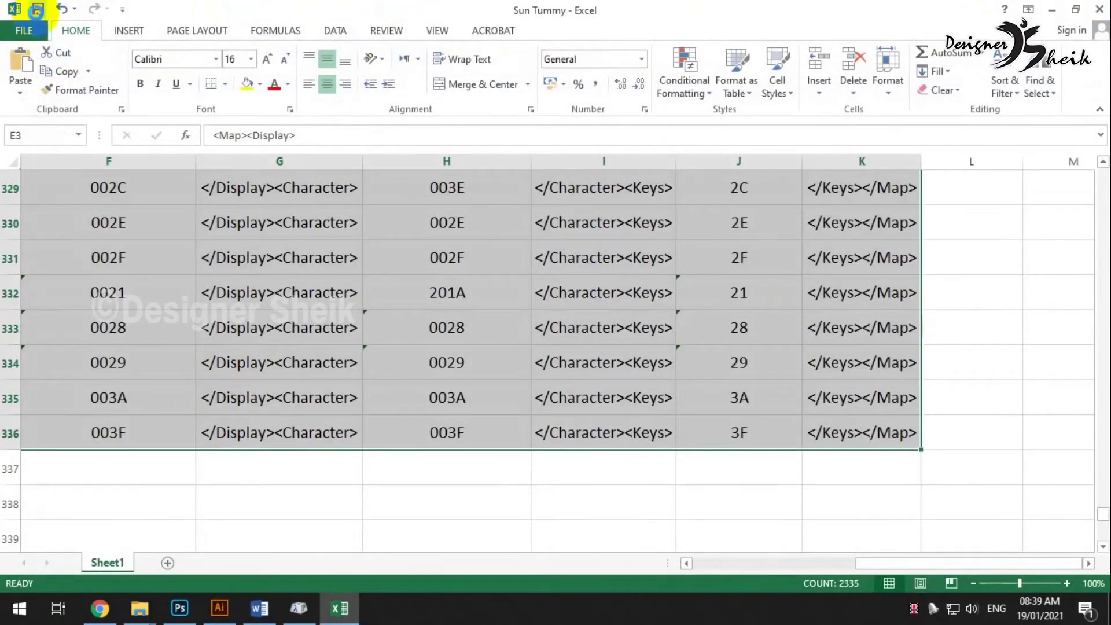
{"action": "left_click", "coordinate": [1099, 10]}
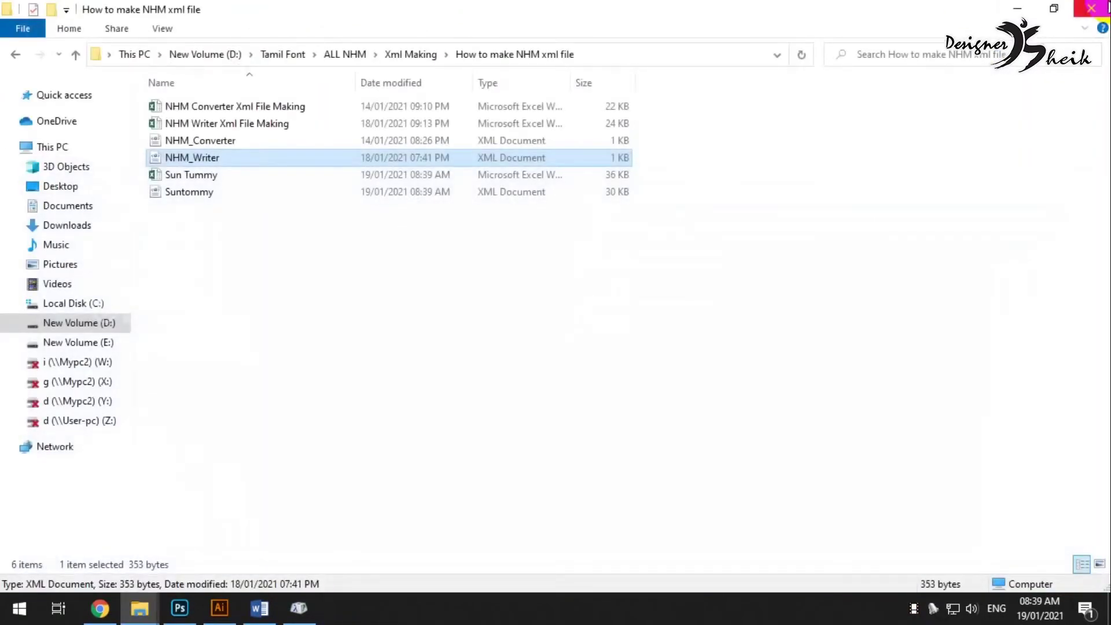
Close Character Map and minimize the folder windows and remaining open programs to reach the desktop.
{"action": "left_click", "coordinate": [1018, 9]}
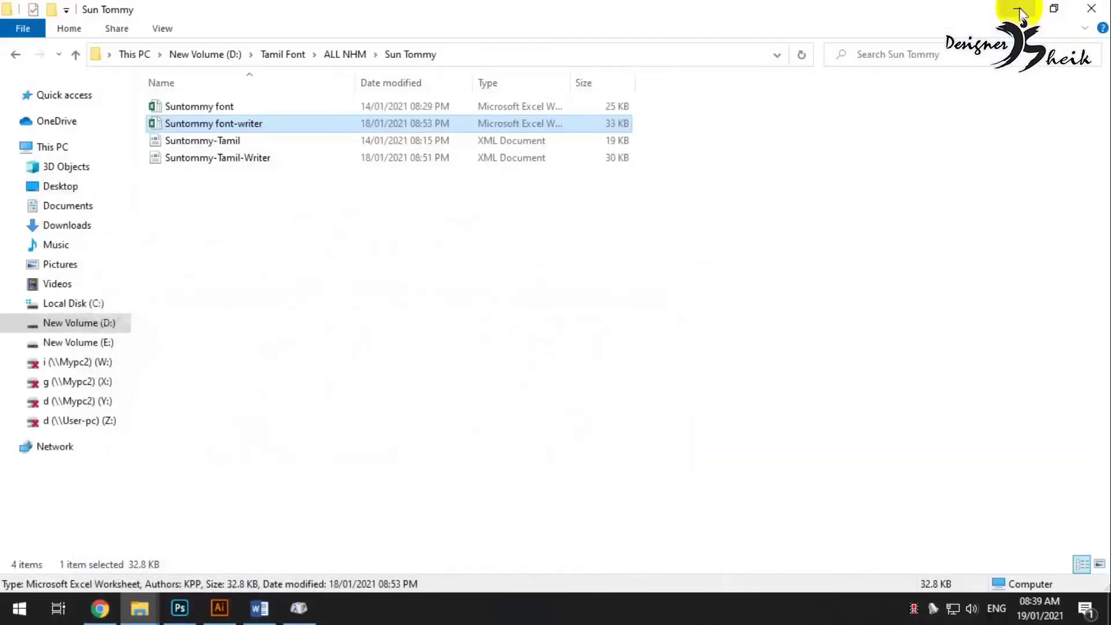
{"action": "left_click", "coordinate": [1019, 10]}
{"action": "left_click", "coordinate": [1020, 10]}
{"action": "left_click", "coordinate": [1044, 9]}
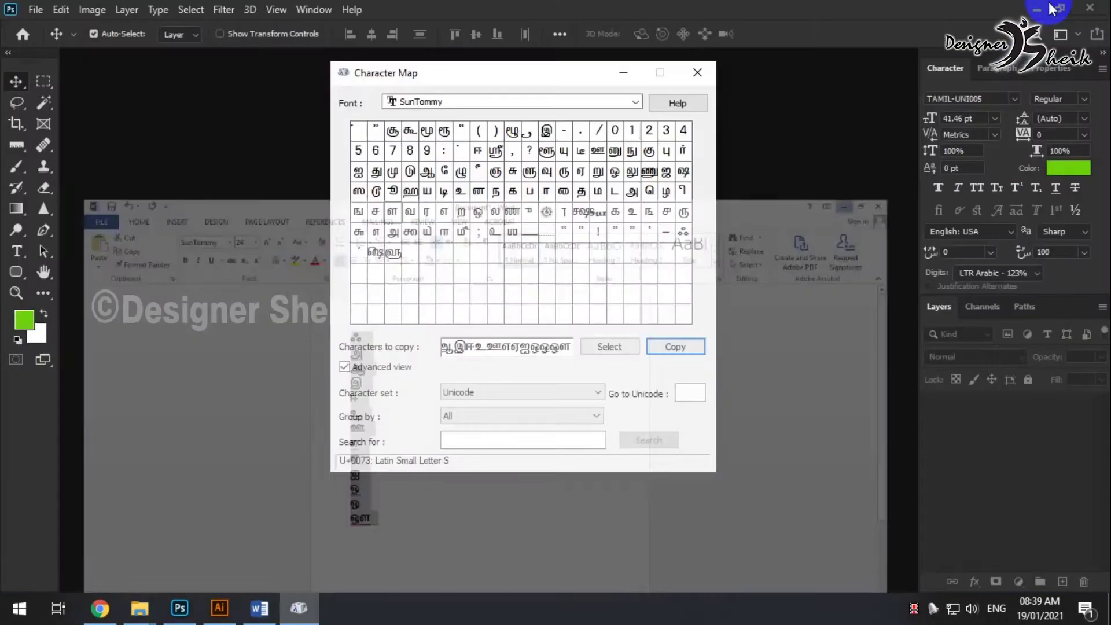
{"action": "left_click", "coordinate": [697, 72]}
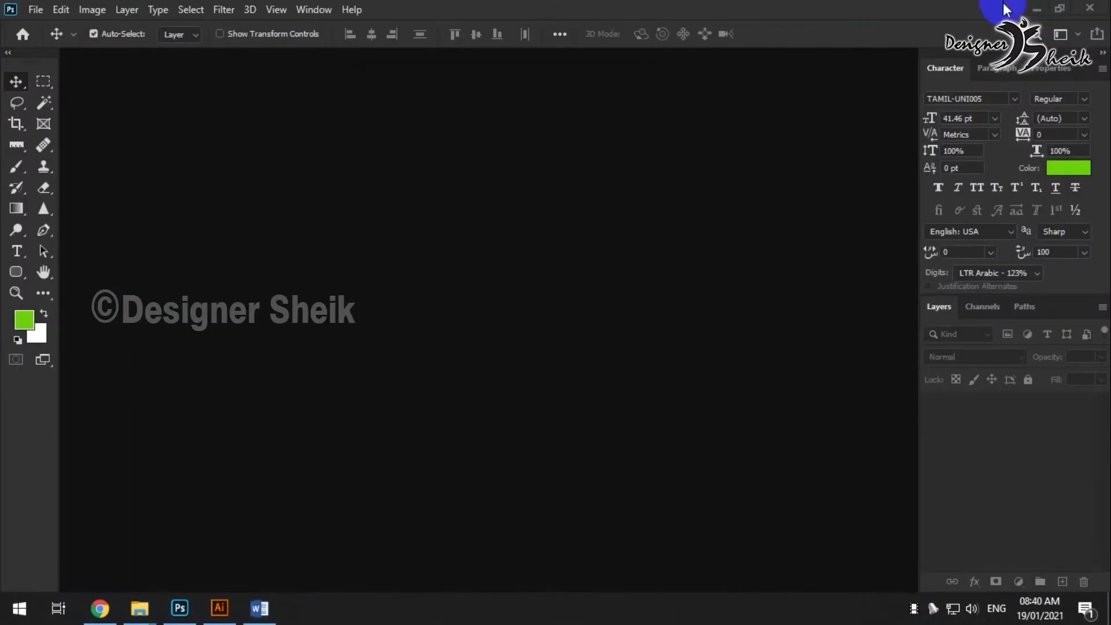
{"action": "left_click", "coordinate": [1036, 11]}
{"action": "left_click", "coordinate": [1037, 11]}
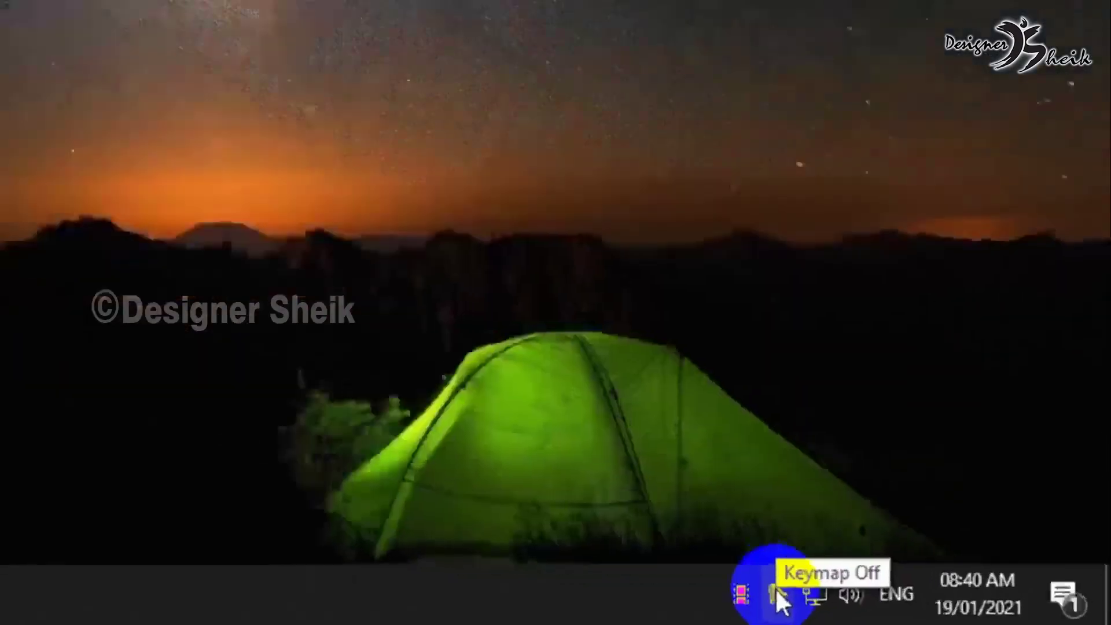
Open the NHM Writer settings and import the Suntommy keymap from the How to make NHM xml file folder inside Xml Making.
{"action": "right_click", "coordinate": [933, 608]}
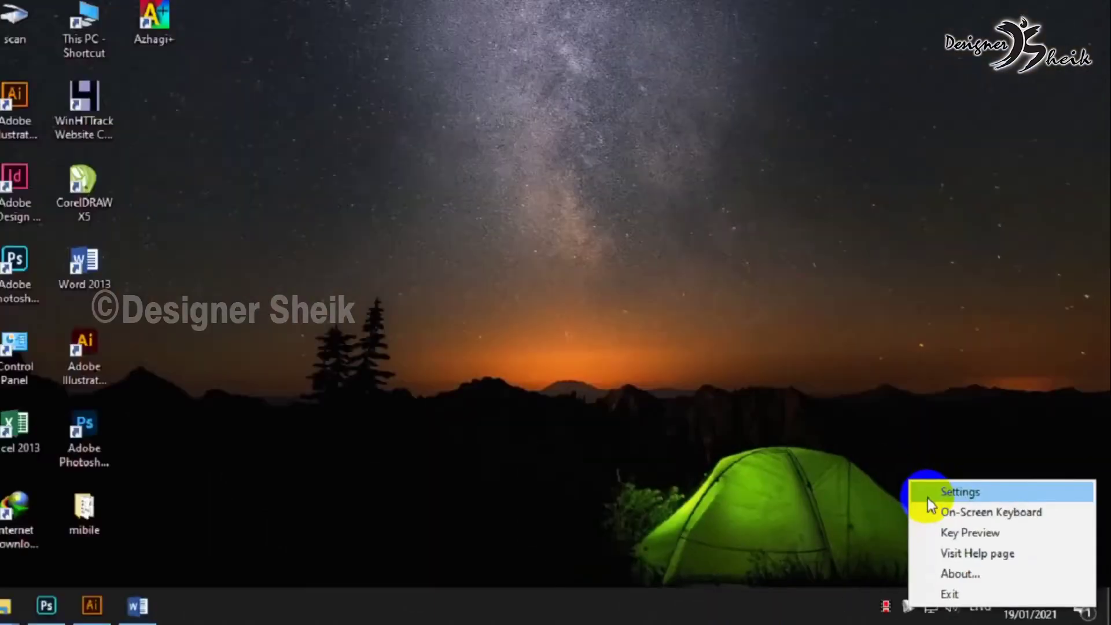
{"action": "left_click", "coordinate": [790, 396]}
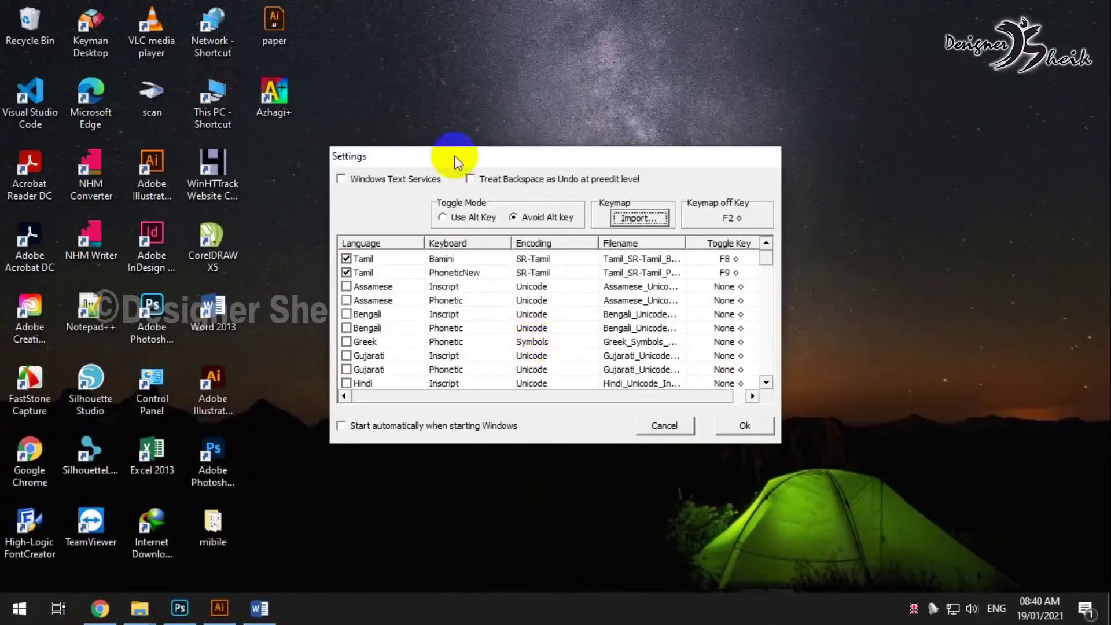
{"action": "left_click", "coordinate": [635, 218]}
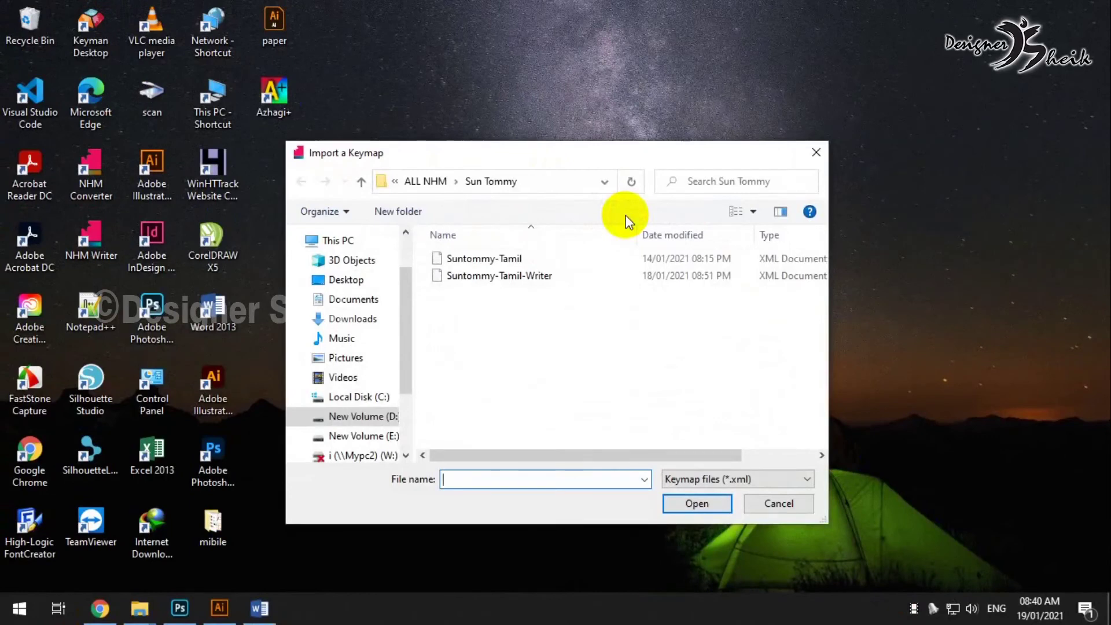
{"action": "left_click", "coordinate": [429, 183]}
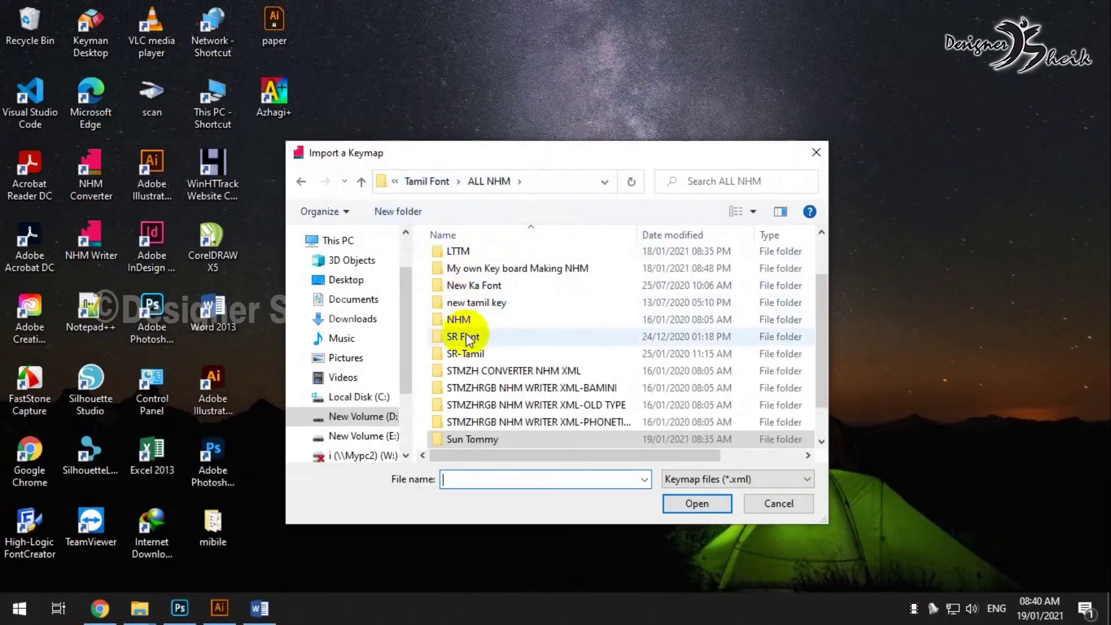
{"action": "scroll", "coordinate": [463, 355], "scroll_direction": "down", "scroll_amount": 1}
{"action": "double_click", "coordinate": [463, 441]}
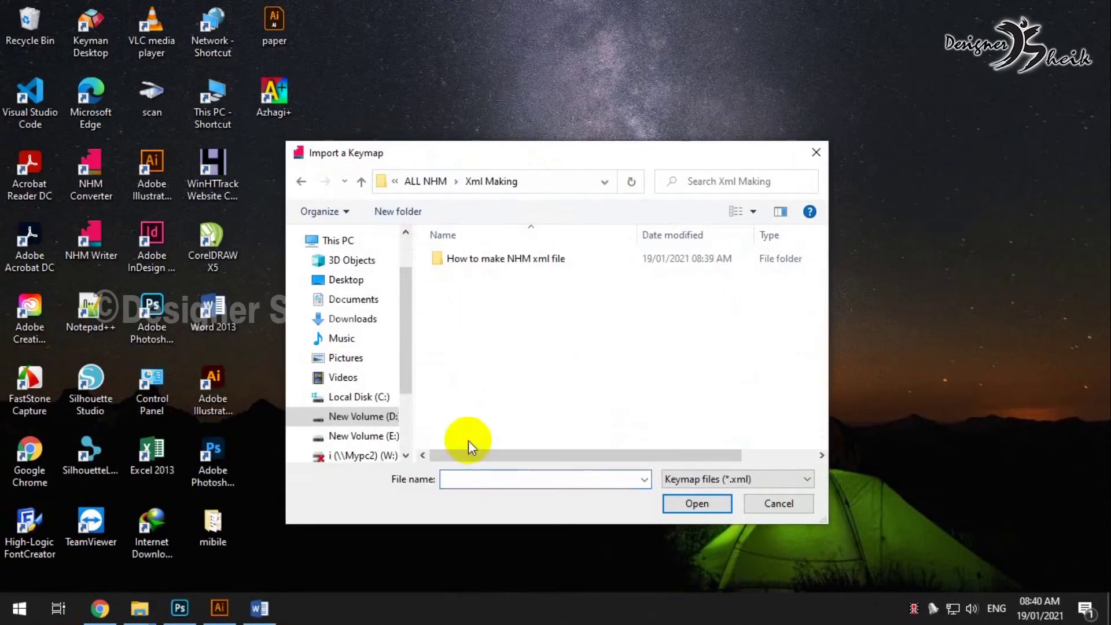
{"action": "double_click", "coordinate": [477, 260]}
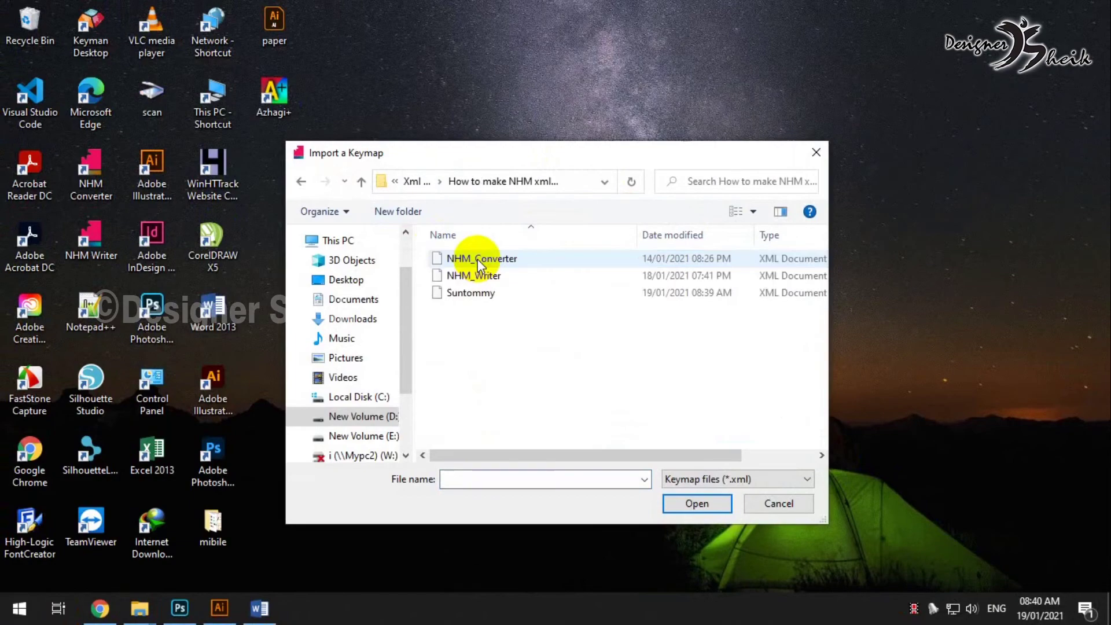
{"action": "left_click", "coordinate": [469, 292]}
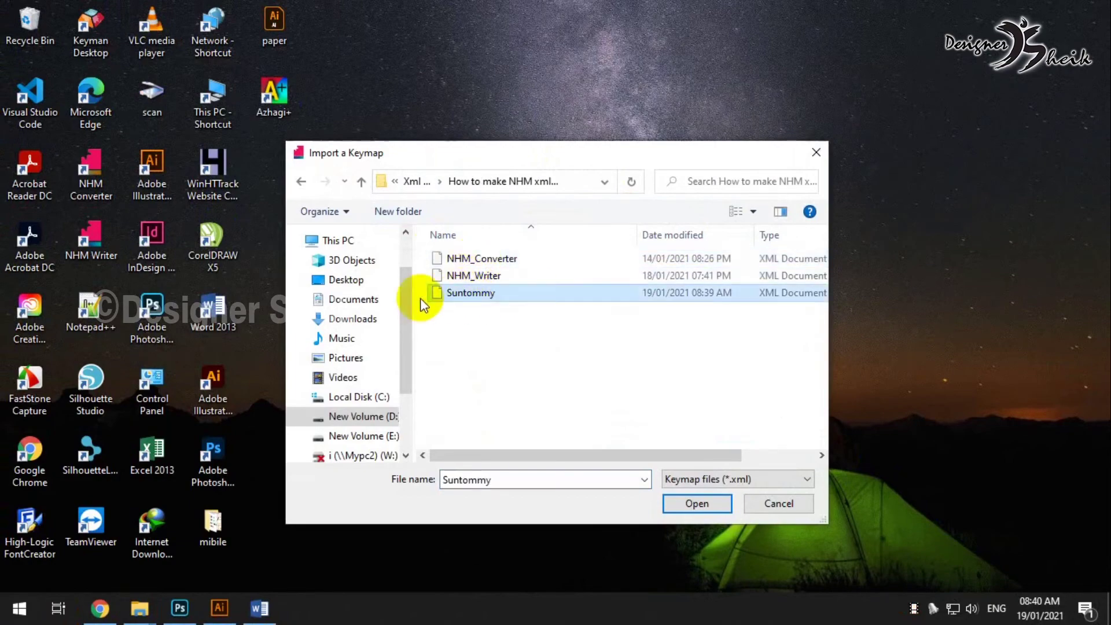
{"action": "left_click", "coordinate": [694, 503]}
{"action": "left_click", "coordinate": [539, 318]}
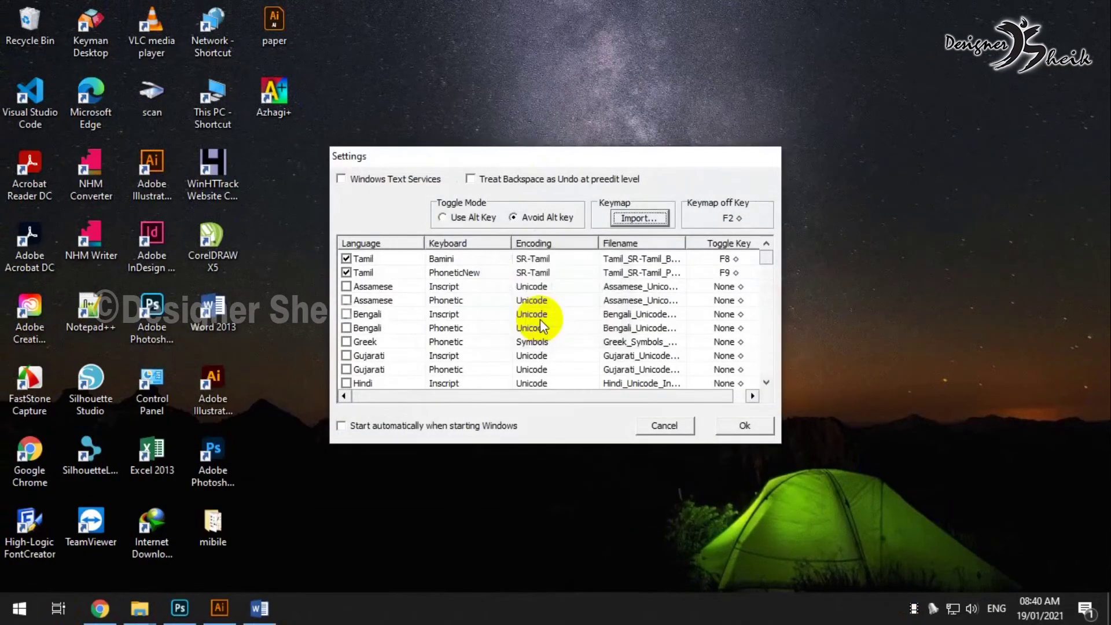
Enable the Tamil Phonotic Sun Tommy keymap (Suntommy.xml) with toggle key F10, then apply the settings and let NHM Writer restart.
{"action": "scroll", "coordinate": [540, 318], "scroll_direction": "down", "scroll_amount": 10}
{"action": "scroll", "coordinate": [539, 318], "scroll_direction": "down", "scroll_amount": 2}
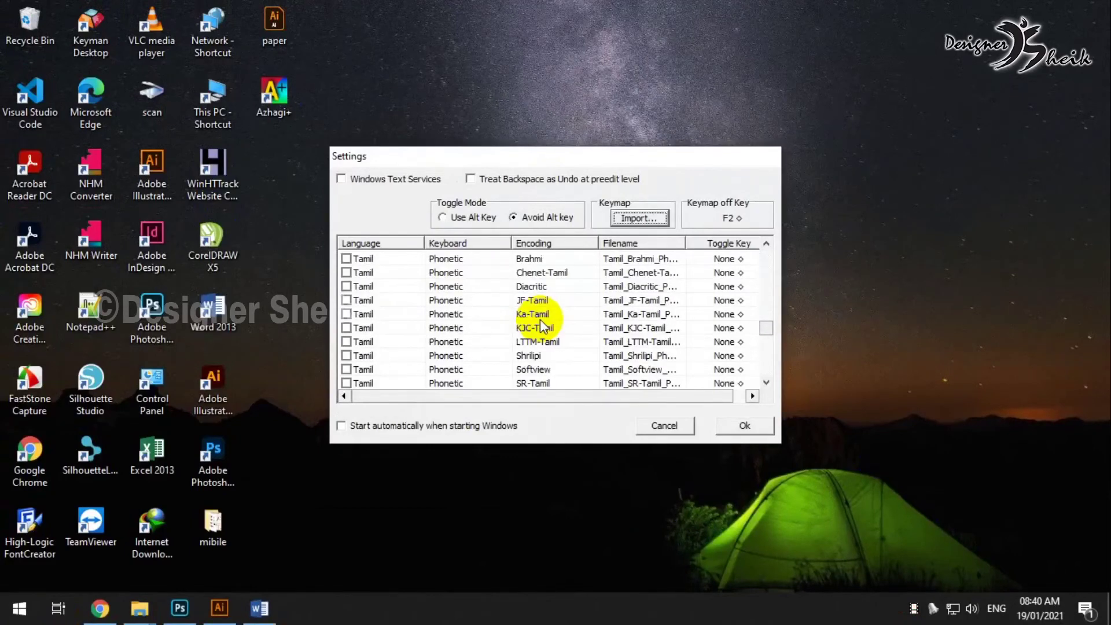
{"action": "scroll", "coordinate": [540, 319], "scroll_direction": "down", "scroll_amount": 4}
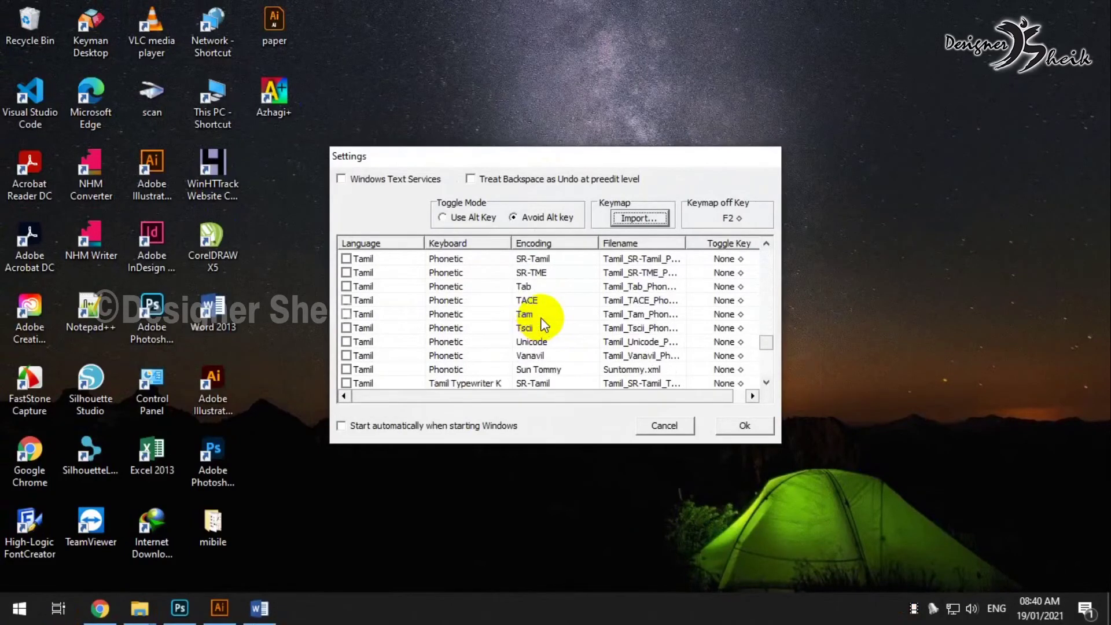
{"action": "scroll", "coordinate": [541, 317], "scroll_direction": "down", "scroll_amount": 3}
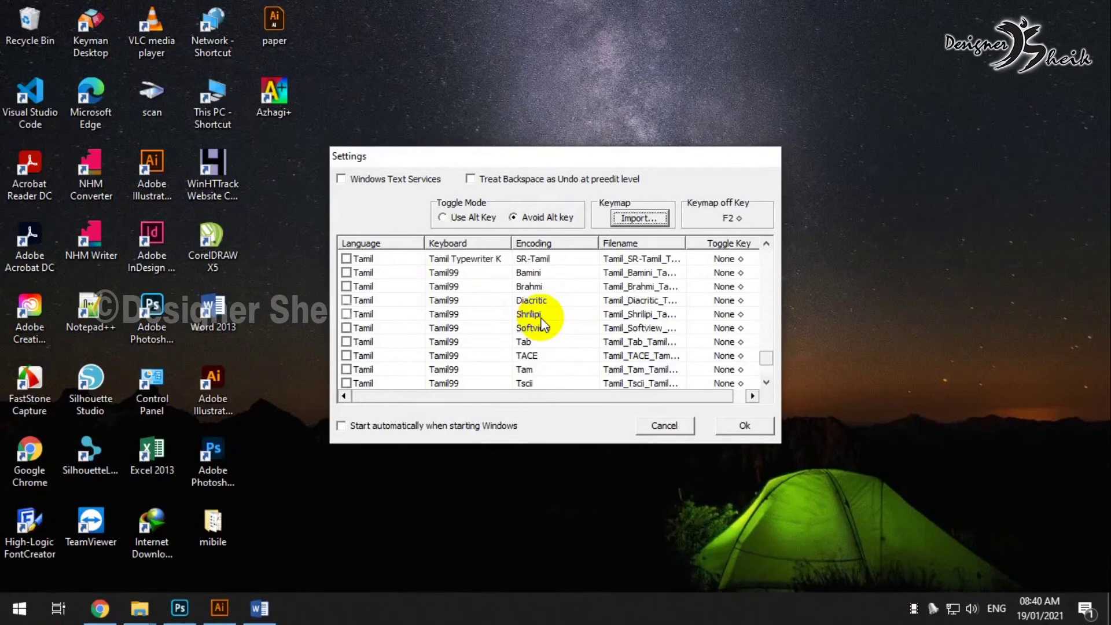
{"action": "scroll", "coordinate": [544, 324], "scroll_direction": "down", "scroll_amount": 1}
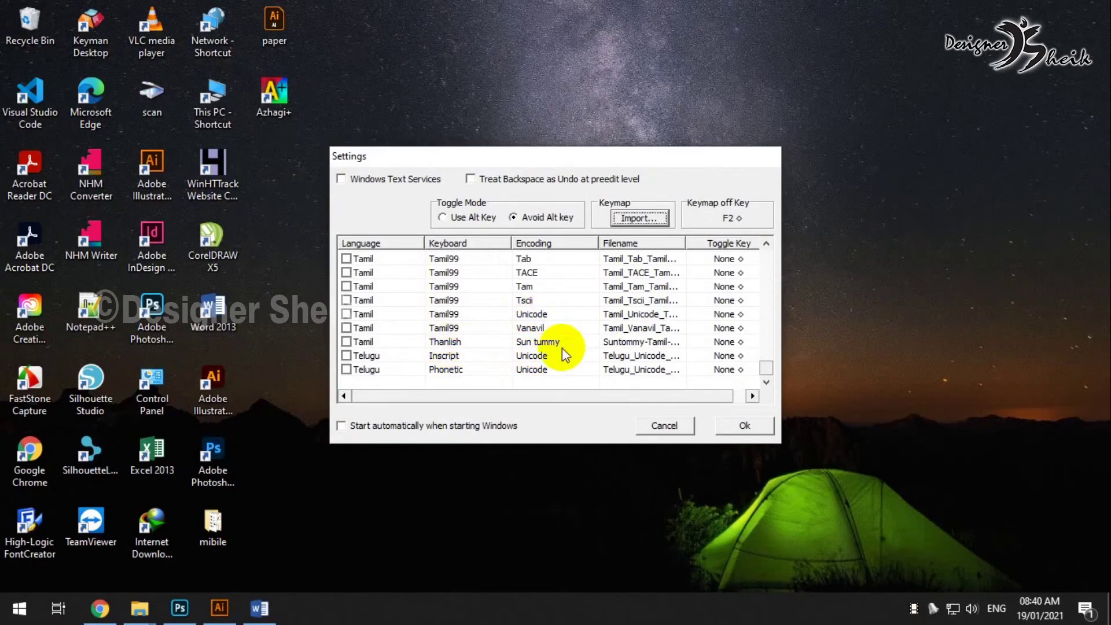
{"action": "scroll", "coordinate": [561, 349], "scroll_direction": "up", "scroll_amount": 1}
{"action": "scroll", "coordinate": [562, 348], "scroll_direction": "up", "scroll_amount": 2}
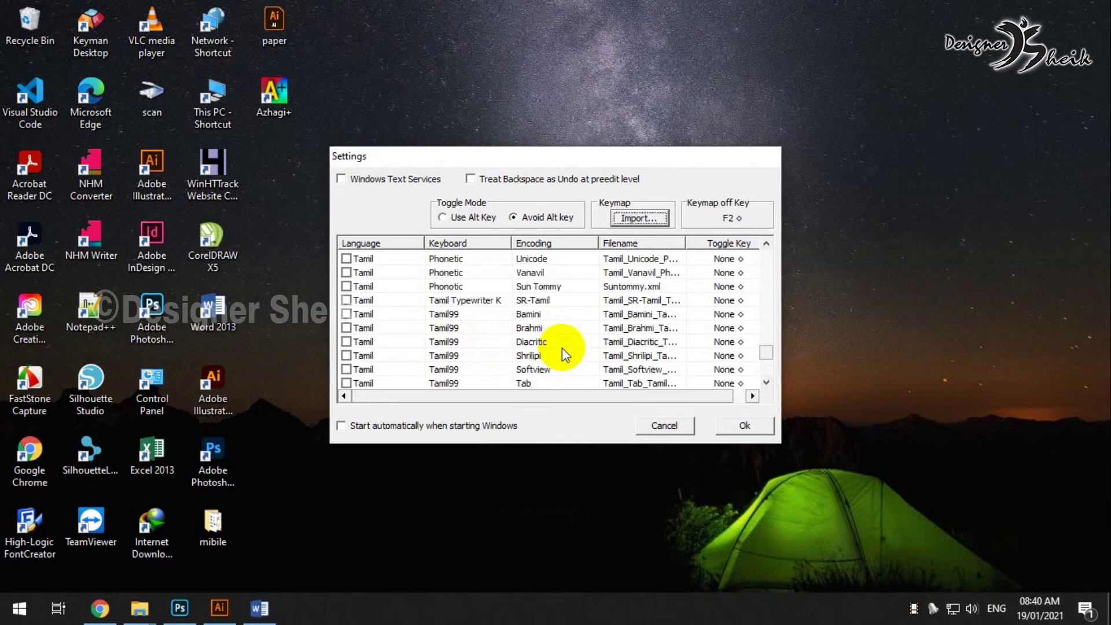
{"action": "scroll", "coordinate": [561, 349], "scroll_direction": "up", "scroll_amount": 1}
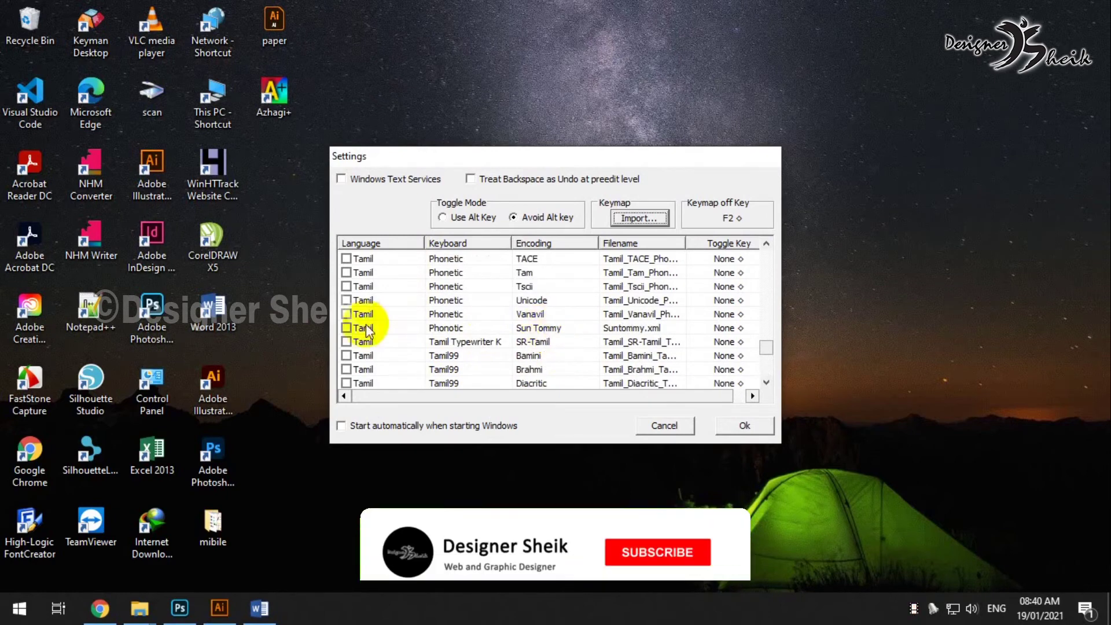
{"action": "left_click", "coordinate": [480, 327]}
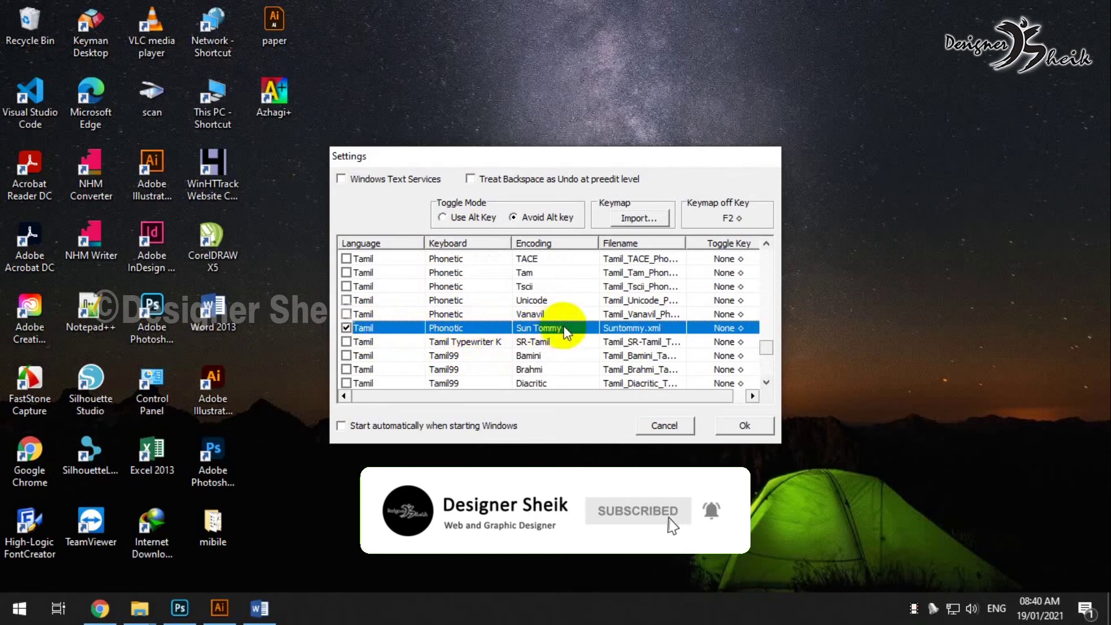
{"action": "left_click", "coordinate": [740, 328]}
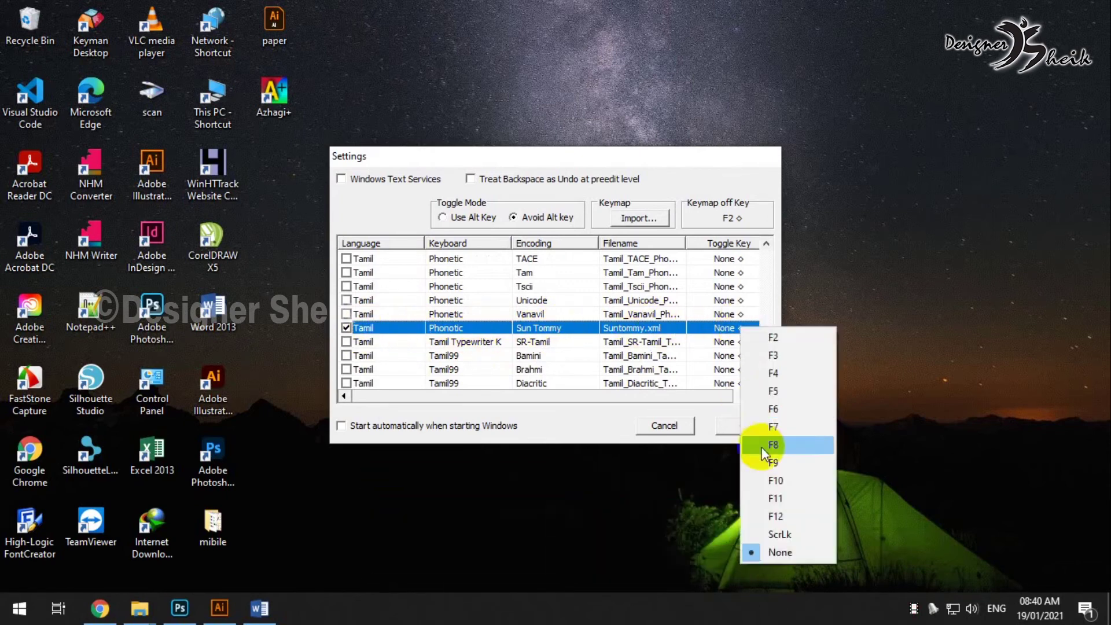
{"action": "left_click", "coordinate": [772, 480]}
{"action": "left_click", "coordinate": [742, 422]}
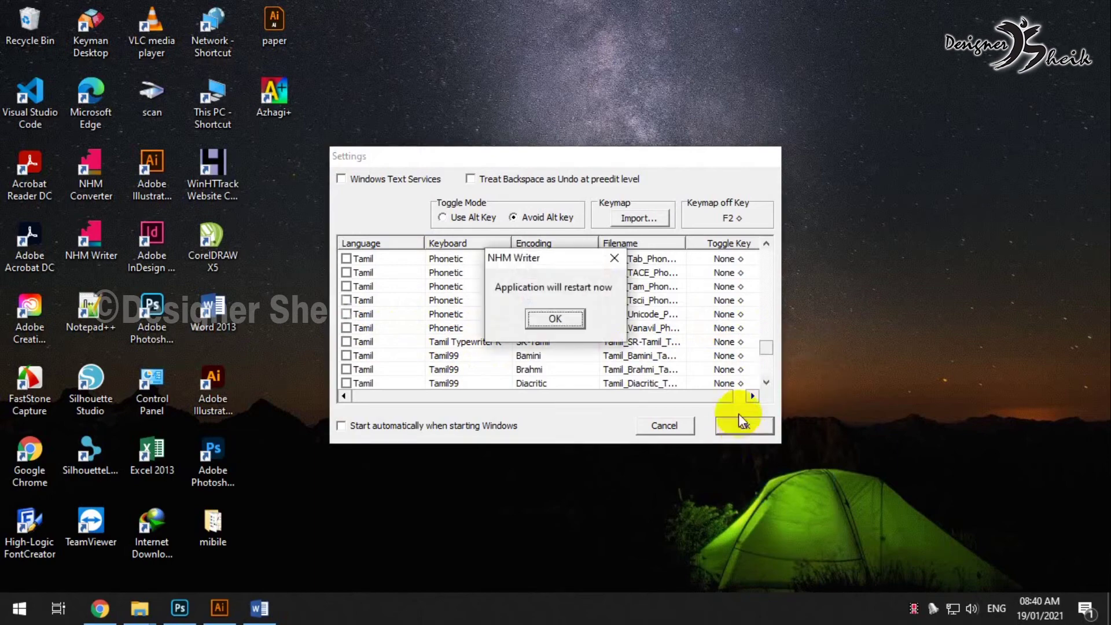
{"action": "left_click", "coordinate": [565, 321]}
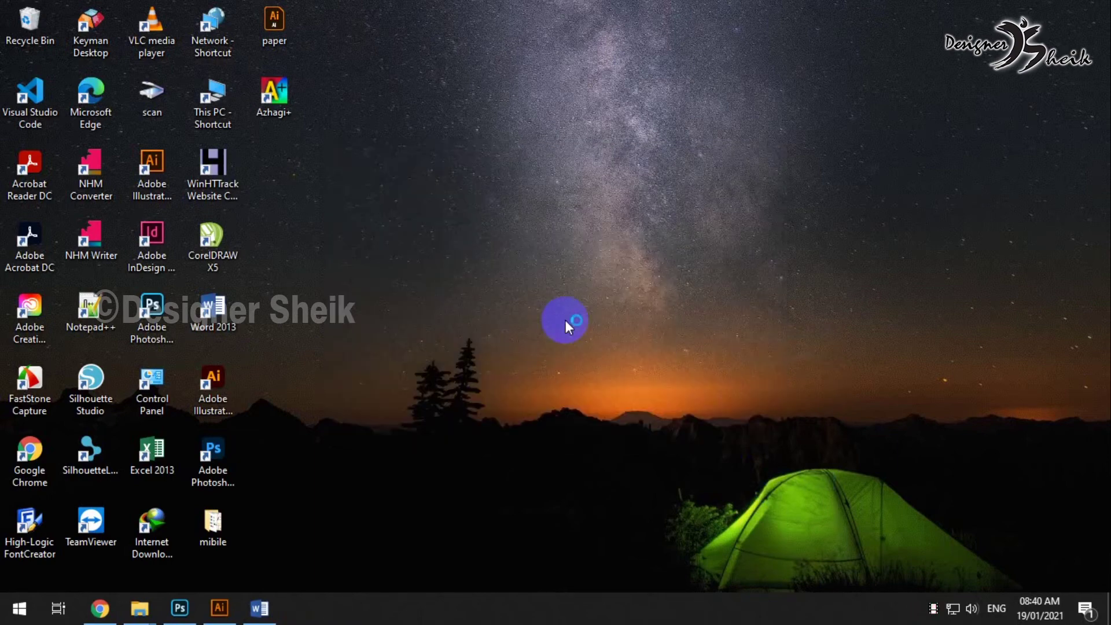
Switch to Word, delete the selected Tamil letters from Document1, and turn on the Sun Tommy keymap.
{"action": "left_click", "coordinate": [265, 607]}
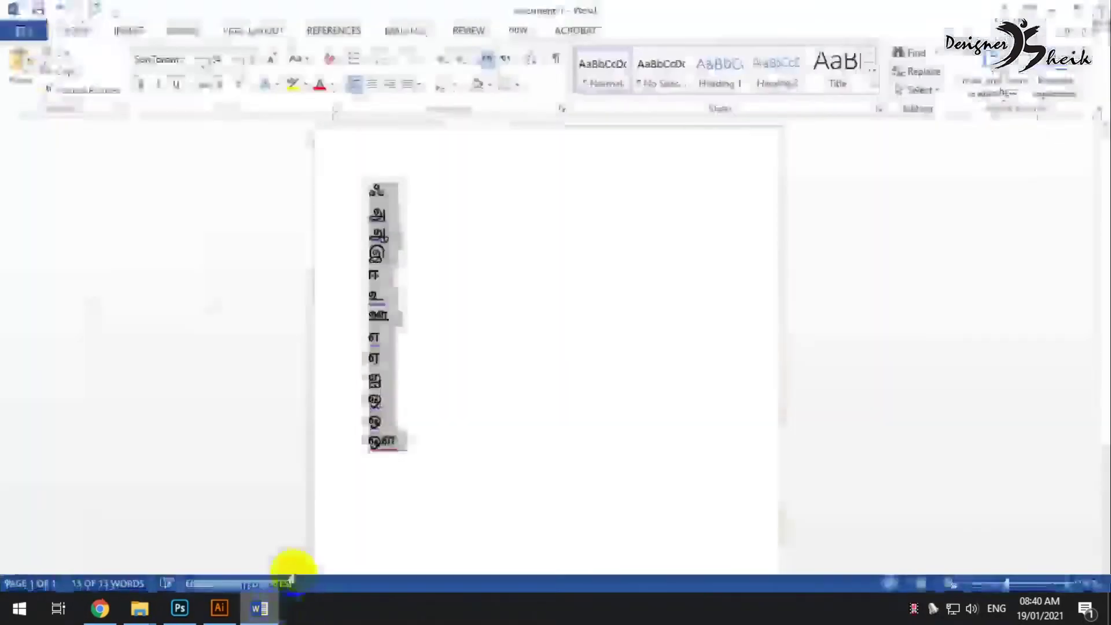
{"action": "key", "text": "Delete"}
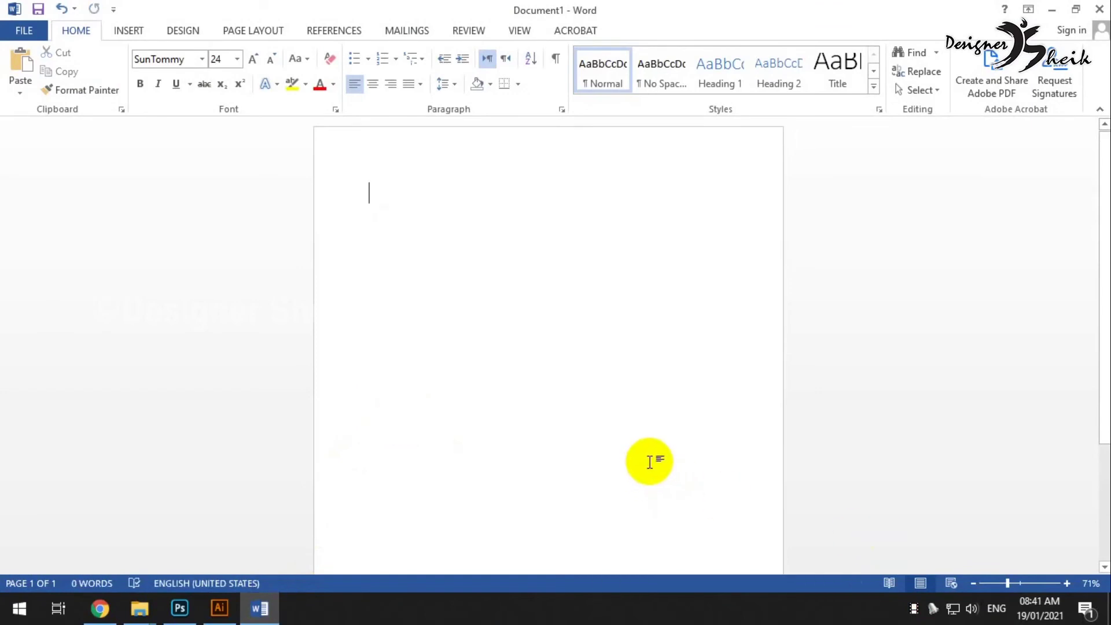
{"action": "left_click", "coordinate": [934, 607]}
{"action": "left_click", "coordinate": [938, 599]}
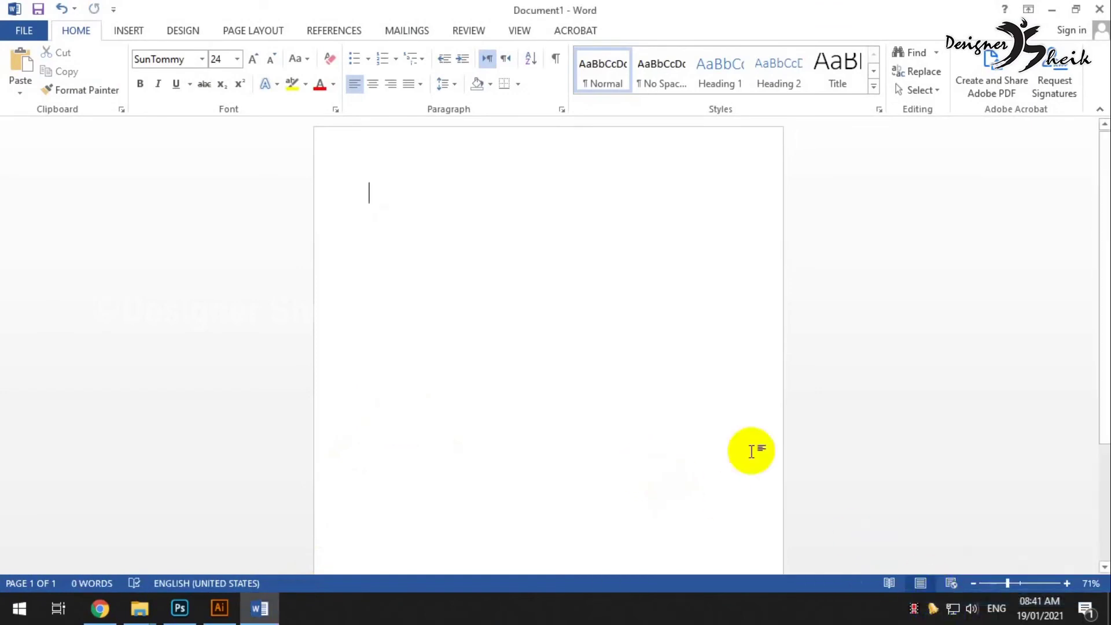
{"action": "left_click", "coordinate": [433, 210]}
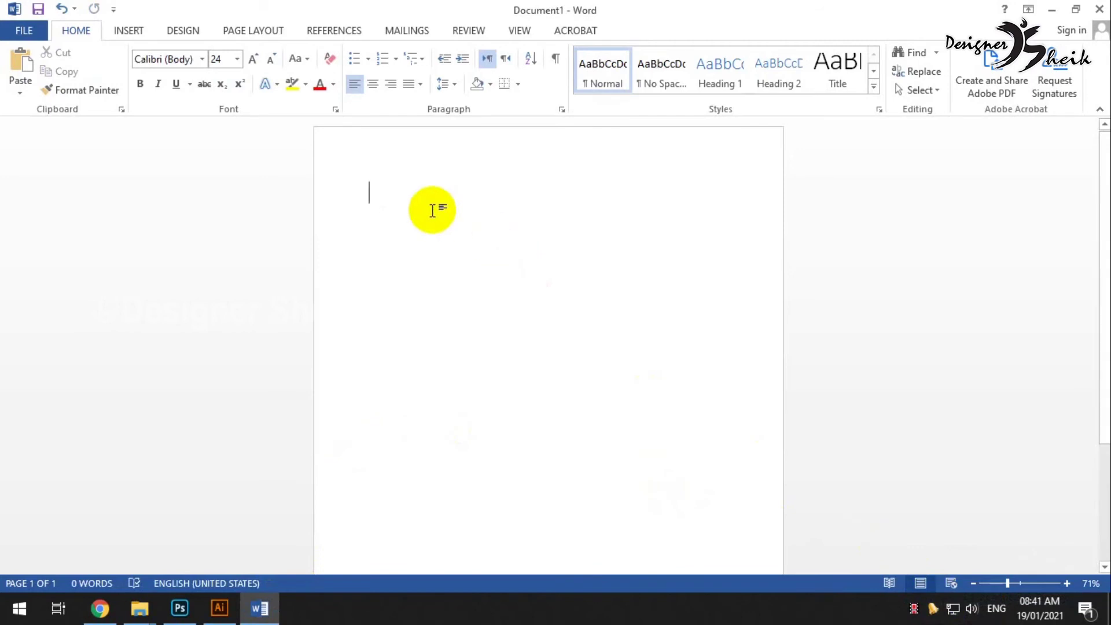
{"action": "type", "text": "I"}
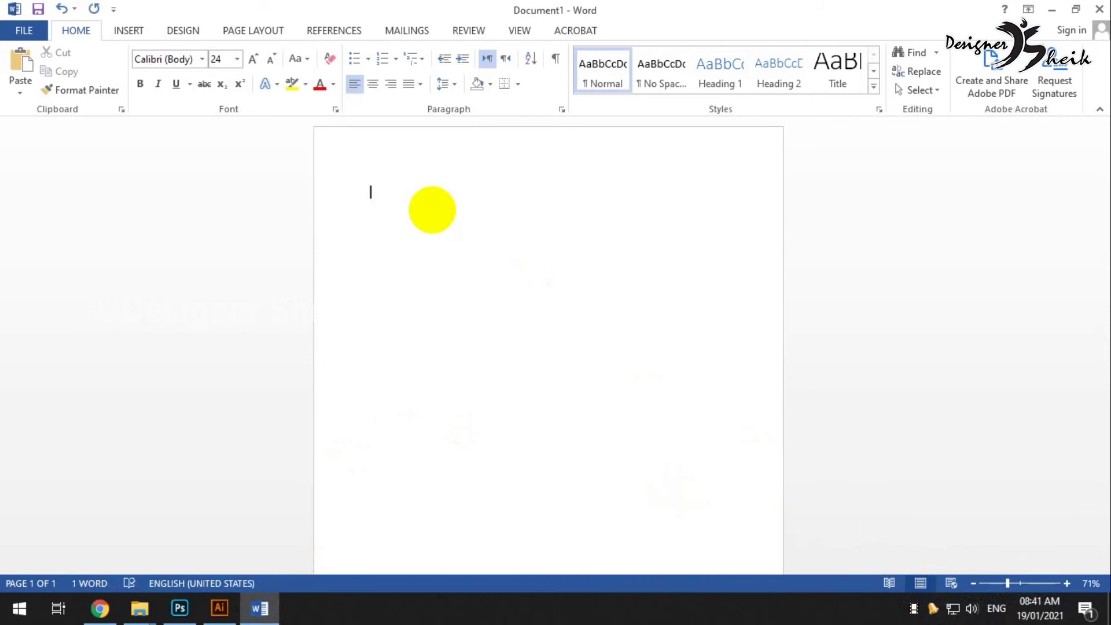
{"action": "key", "text": "BackSpace"}
Turn the keymap off and set the font of the empty document to SunTommy.
{"action": "left_click", "coordinate": [176, 58]}
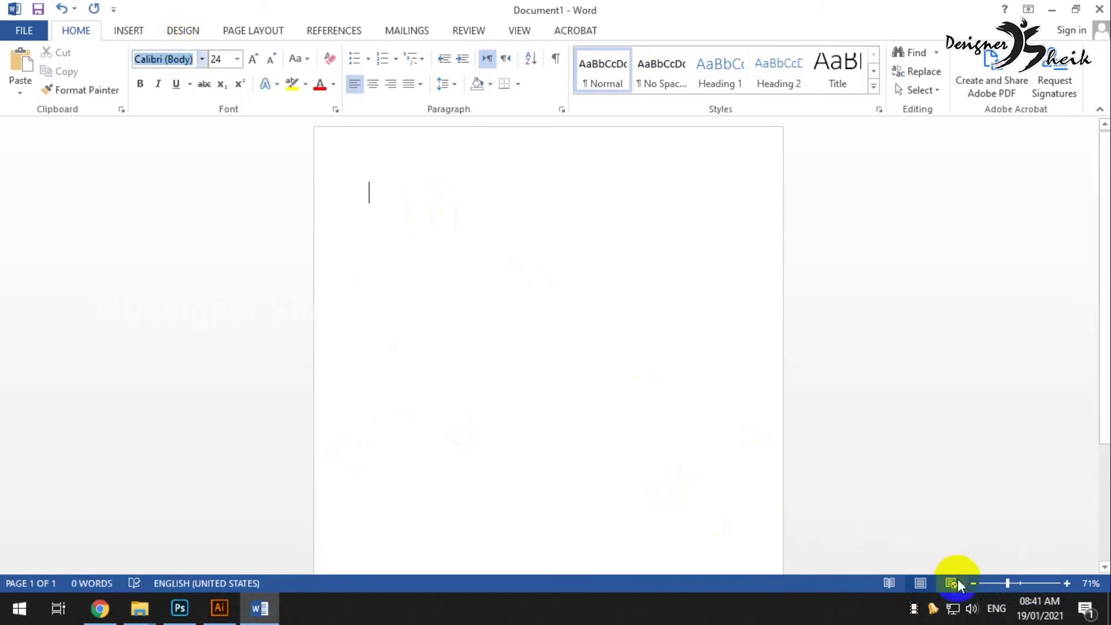
{"action": "left_click", "coordinate": [933, 607]}
{"action": "left_click", "coordinate": [942, 547]}
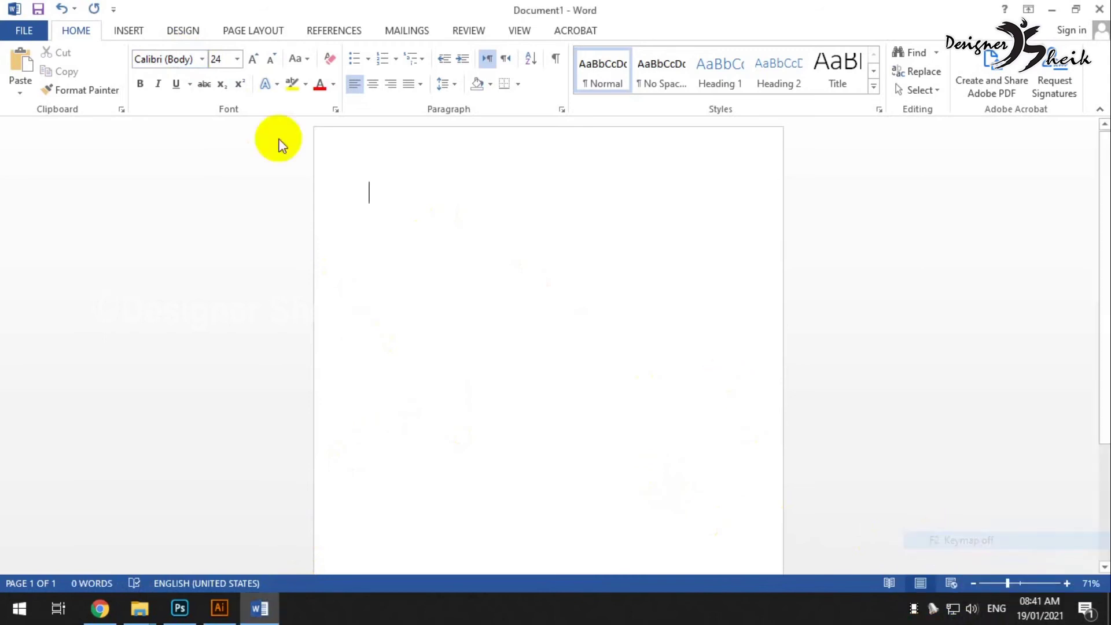
{"action": "left_click", "coordinate": [156, 58]}
{"action": "type", "text": "SunTommy"}
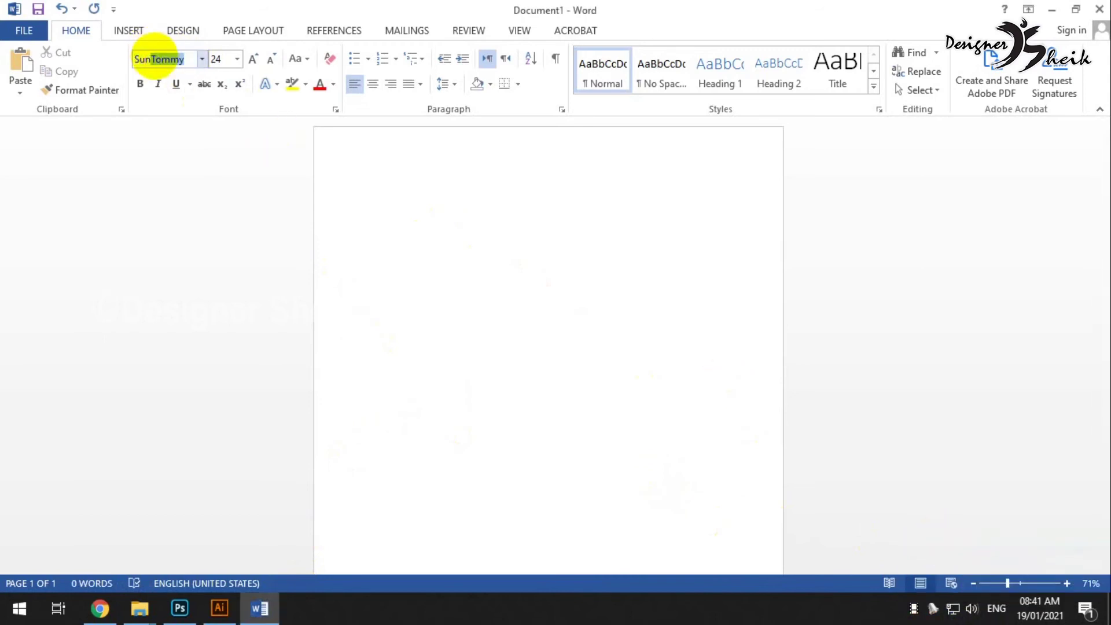
{"action": "key", "text": "Return"}
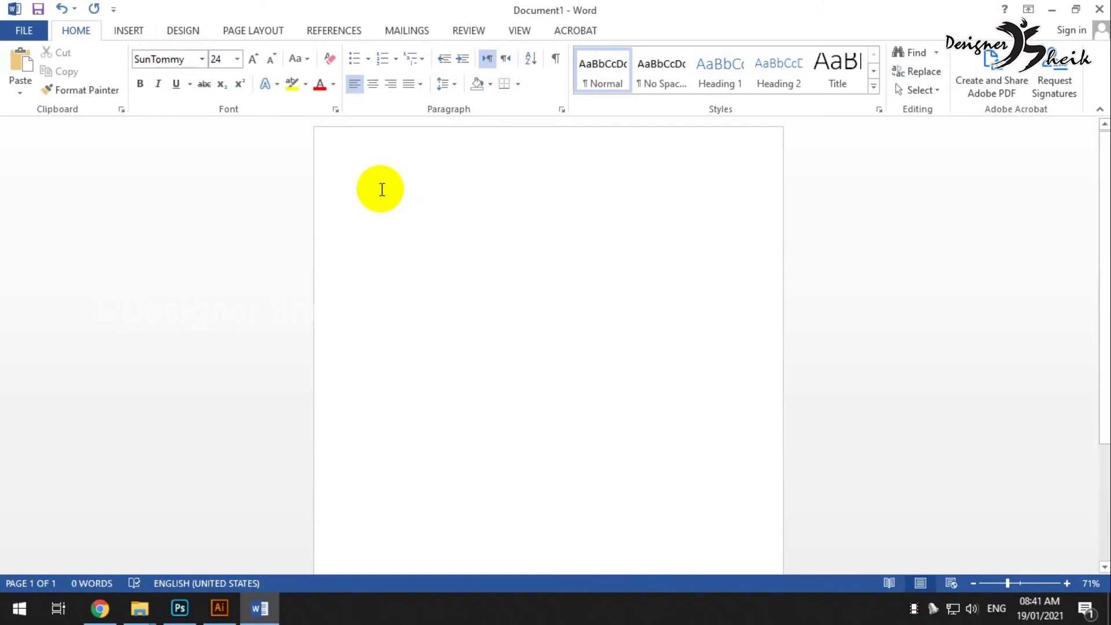
With the Sun Tommy keymap on, write "தமிழ் எழுத்துரு.." in the document and set the line's font size to 26.
{"action": "type", "text": "th"}
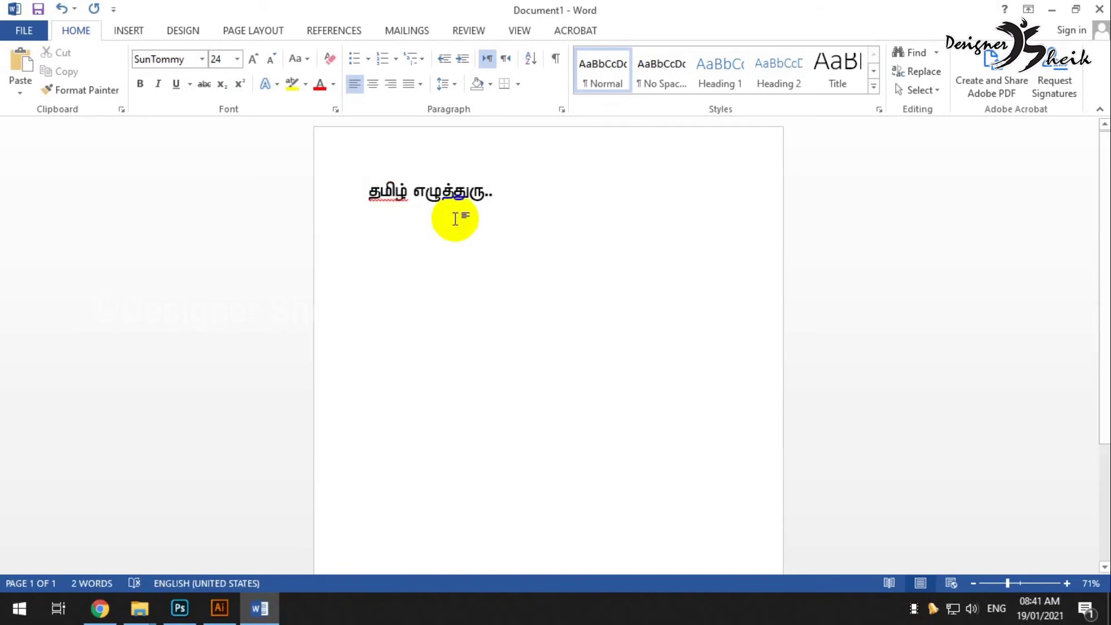
{"action": "triple_click", "coordinate": [453, 193]}
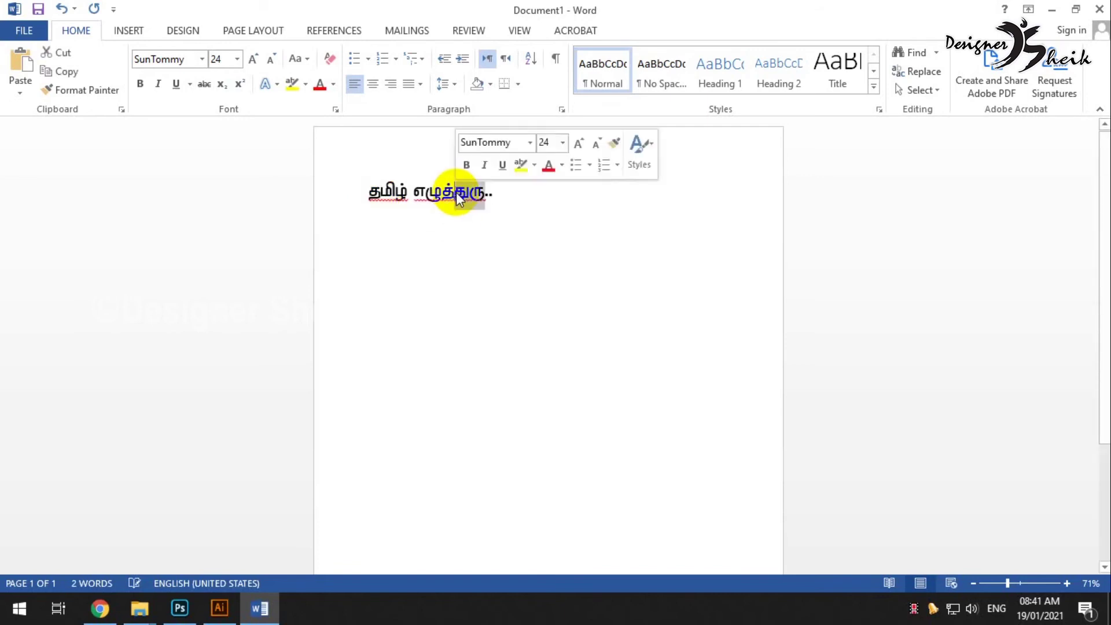
{"action": "left_click", "coordinate": [236, 59]}
{"action": "left_click", "coordinate": [219, 246]}
{"action": "left_click", "coordinate": [435, 304]}
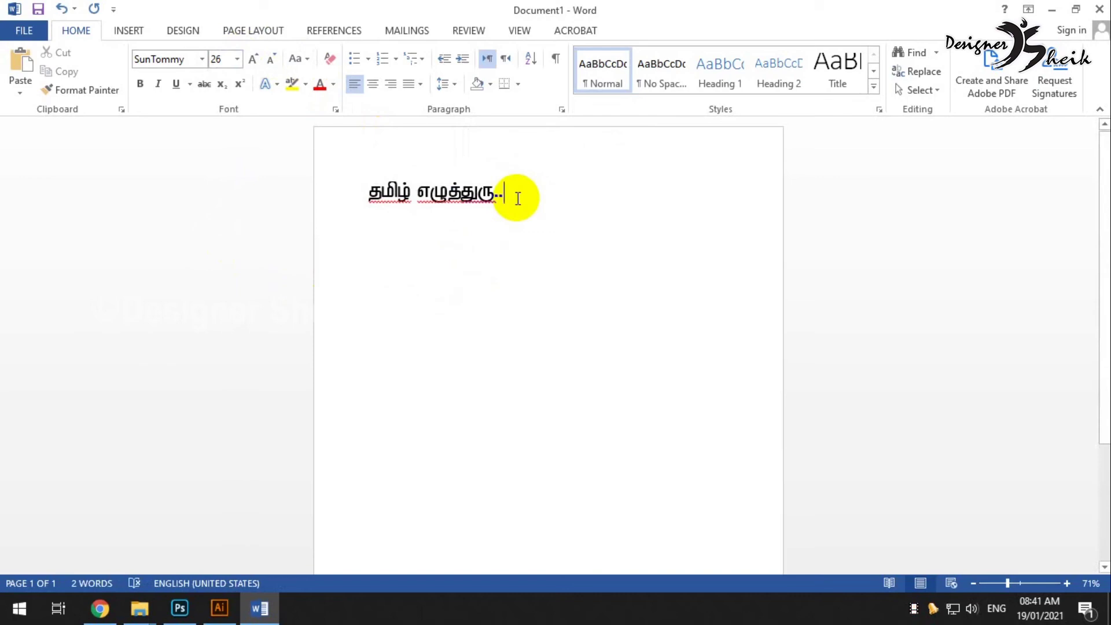
Switch to the How to make NHM xml file folder and open the Sun Tommy workbook in Excel.
{"action": "left_click", "coordinate": [269, 604]}
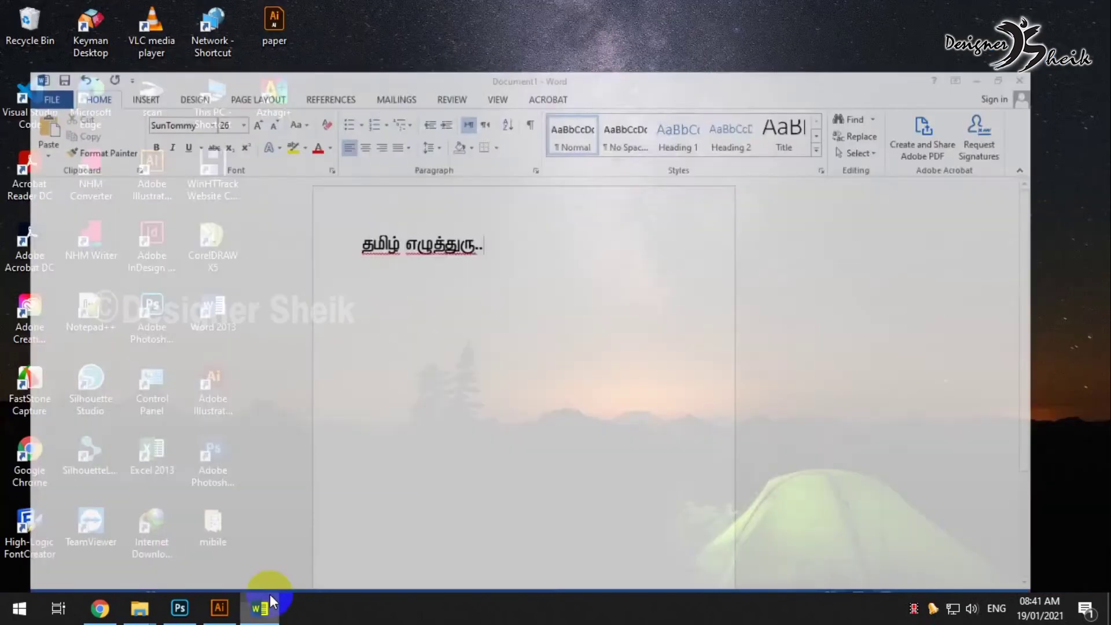
{"action": "left_click", "coordinate": [267, 608]}
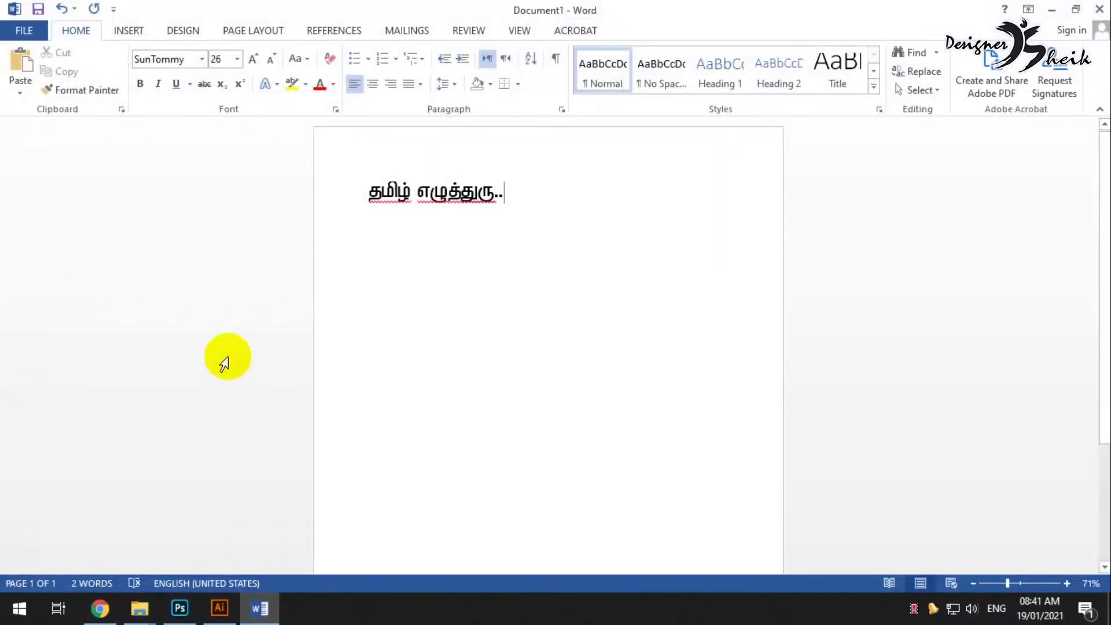
{"action": "left_click", "coordinate": [140, 614]}
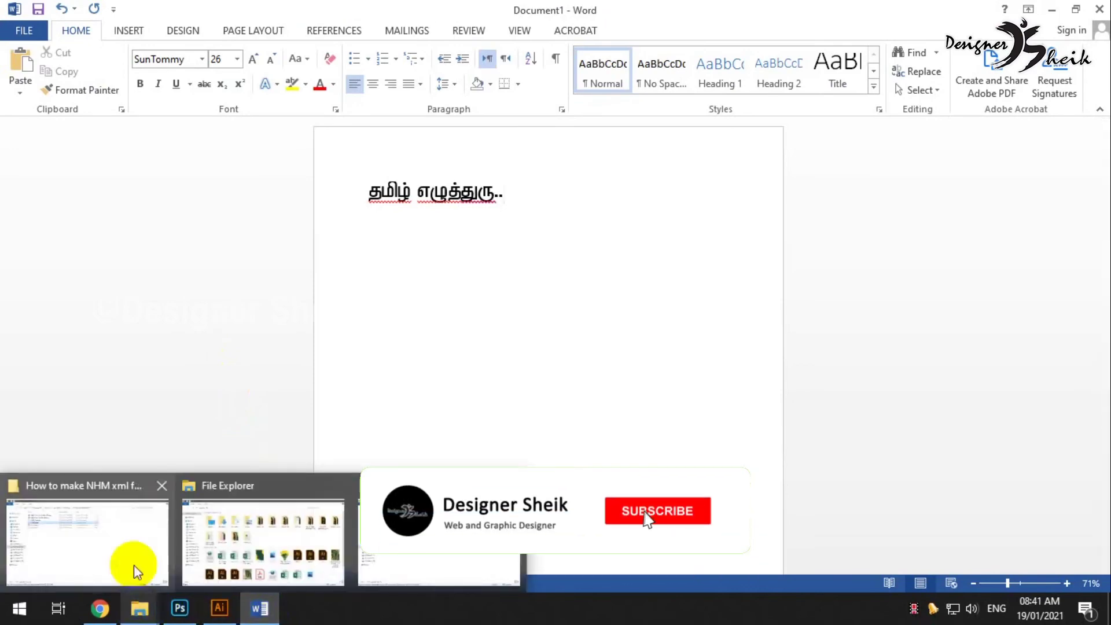
{"action": "left_click", "coordinate": [136, 571]}
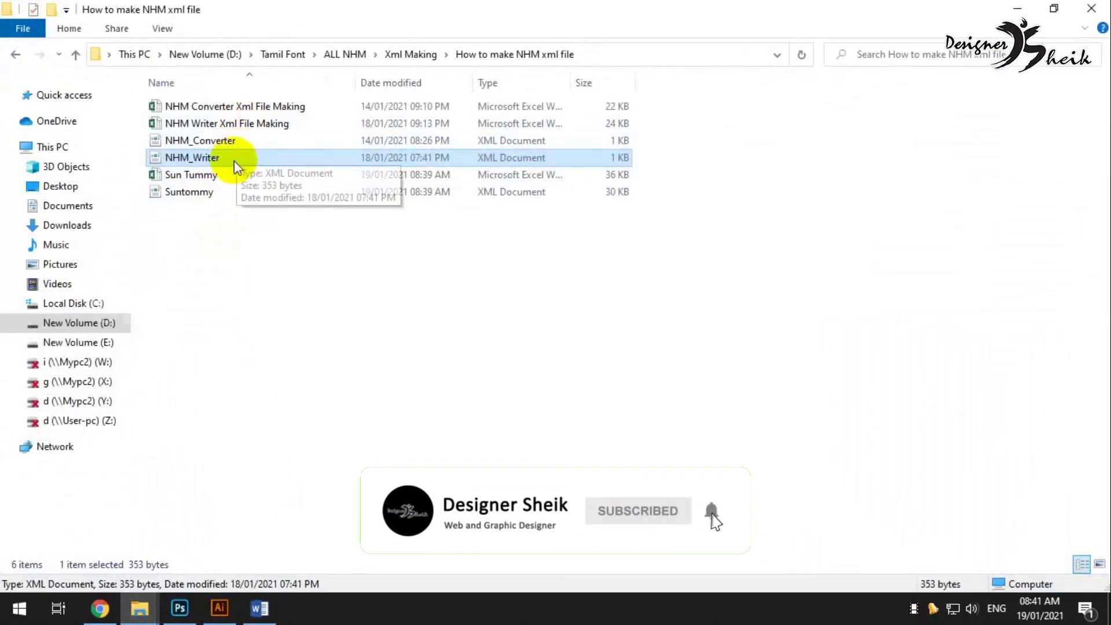
{"action": "double_click", "coordinate": [231, 176]}
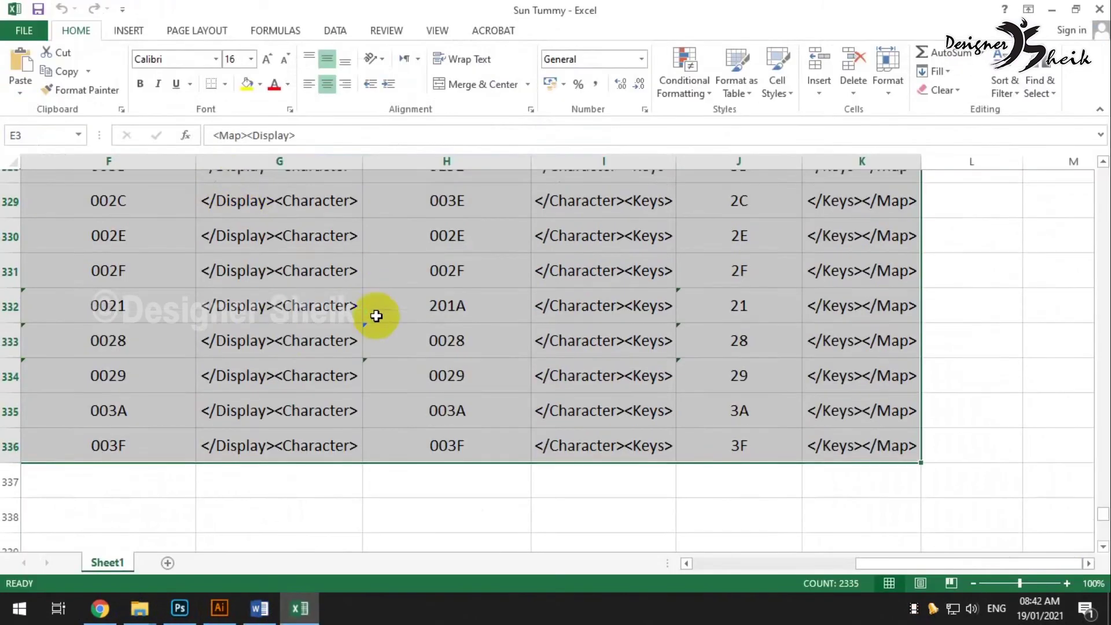
Review the Sun Tummy sheet's Tamil letters and their typing keys, from the last mapped rows to the vowels and the k-series letters.
{"action": "left_click", "coordinate": [372, 313]}
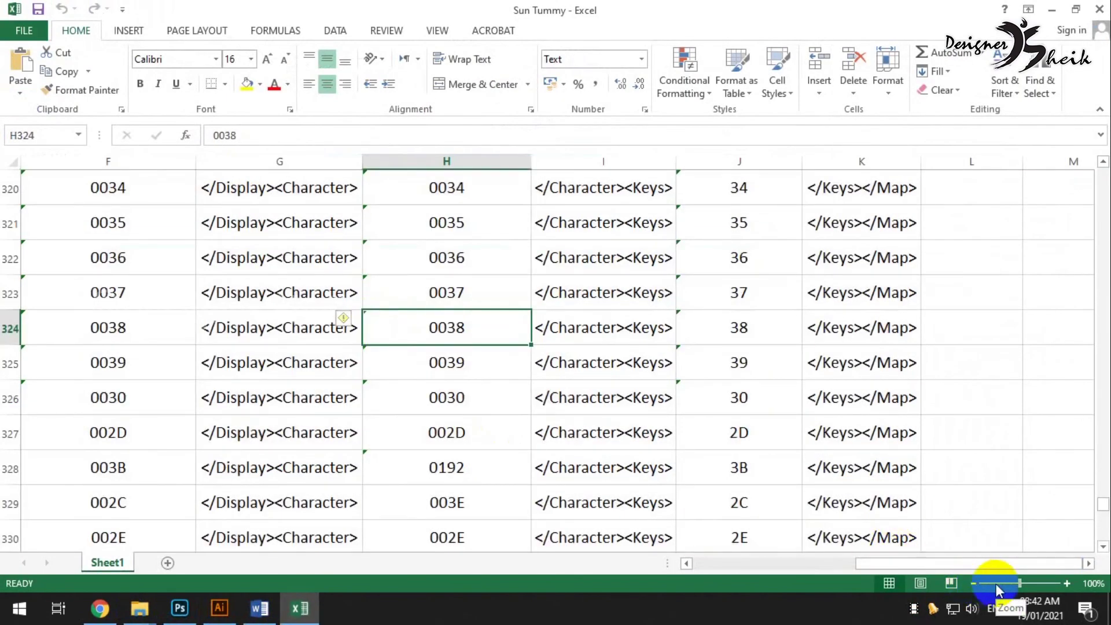
{"action": "left_click_drag", "start_coordinate": [943, 564], "coordinate": [702, 550]}
{"action": "scroll", "coordinate": [270, 372], "scroll_direction": "up", "scroll_amount": 19}
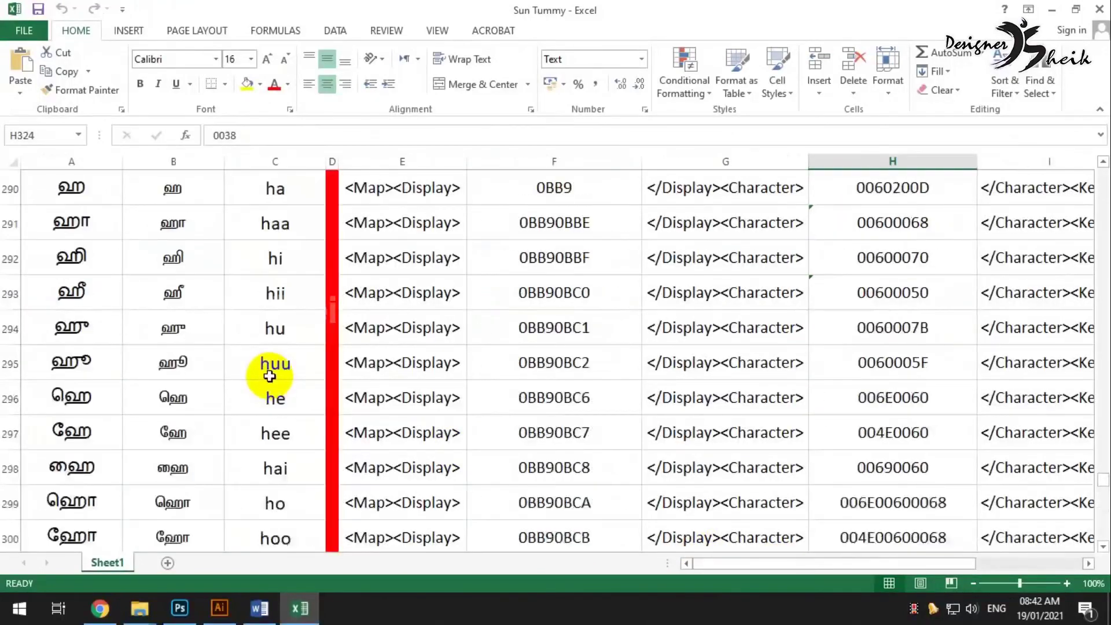
{"action": "left_click", "coordinate": [270, 231]}
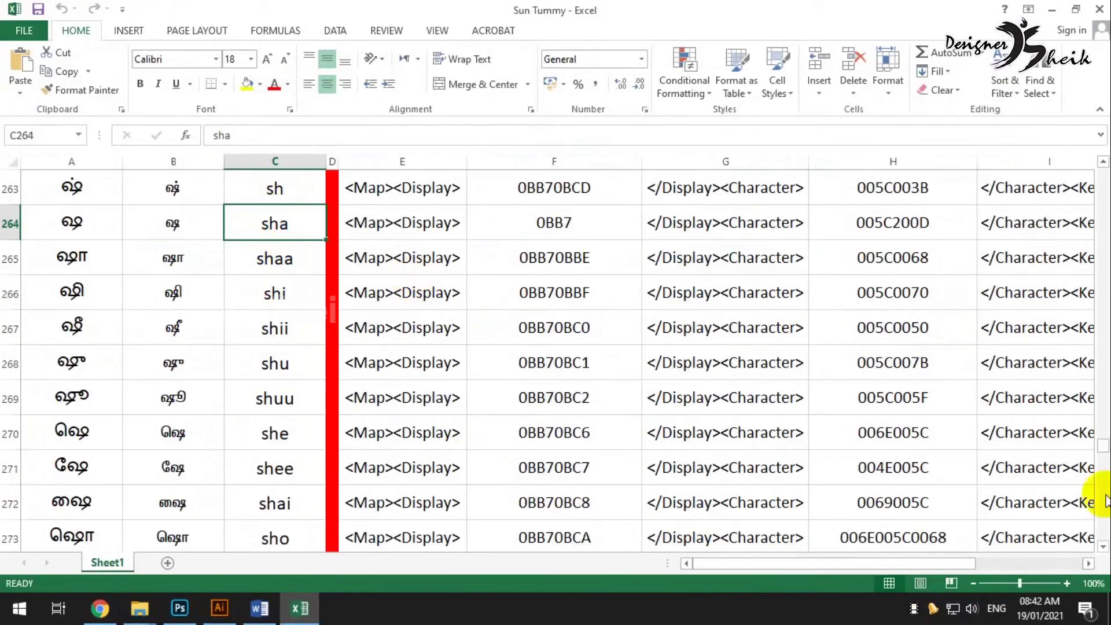
{"action": "left_click_drag", "start_coordinate": [1099, 454], "coordinate": [1071, 173]}
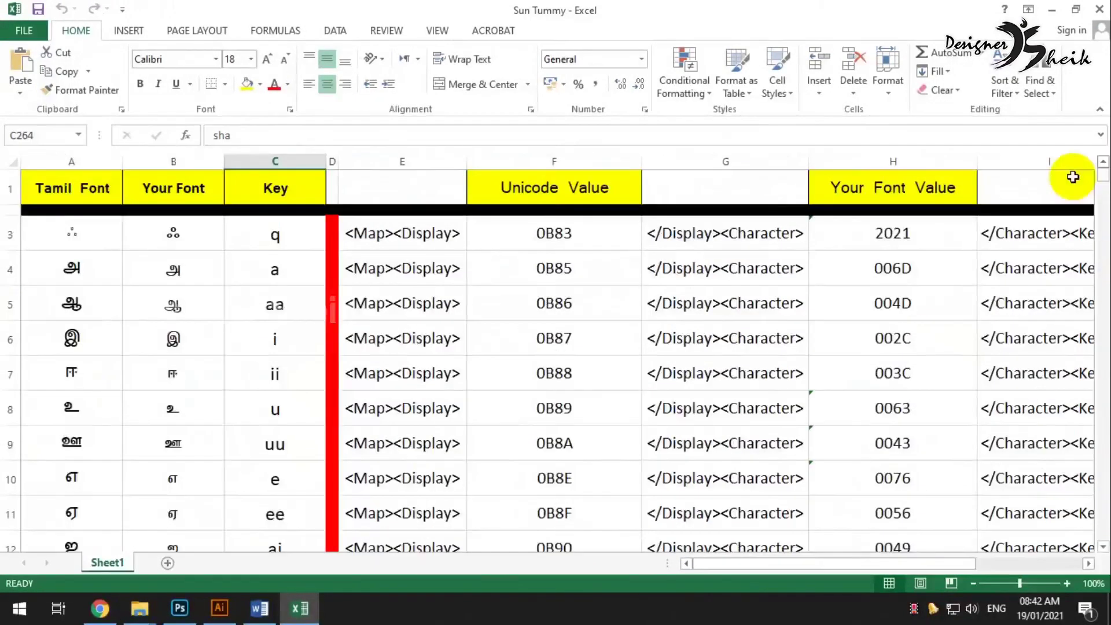
{"action": "left_click", "coordinate": [91, 276]}
{"action": "left_click", "coordinate": [276, 271]}
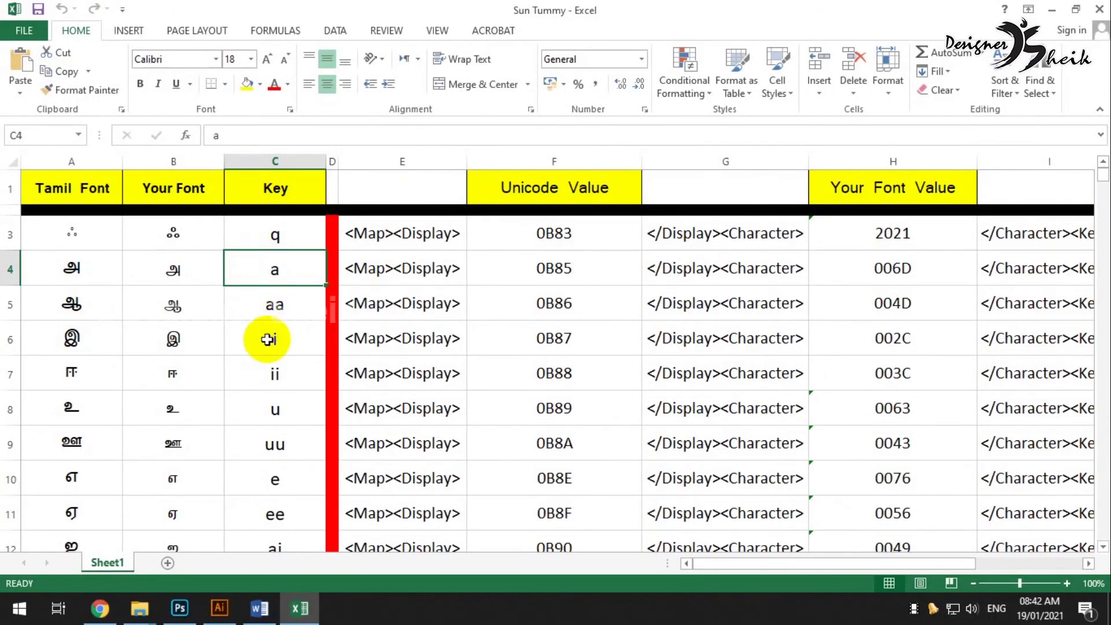
{"action": "scroll", "coordinate": [267, 339], "scroll_direction": "down", "scroll_amount": 10}
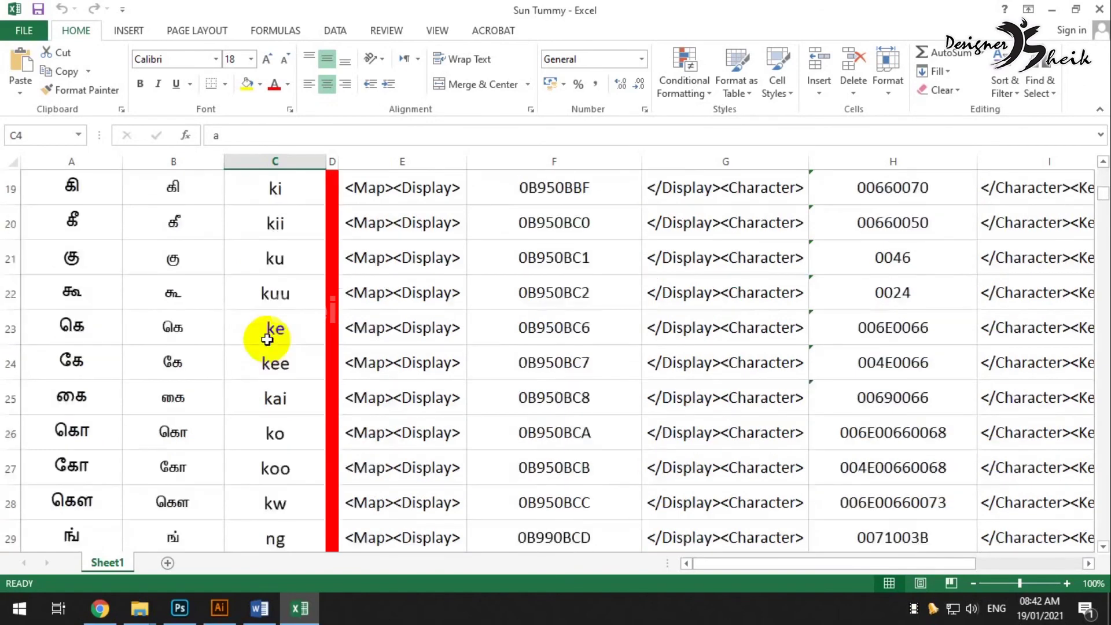
{"action": "scroll", "coordinate": [266, 339], "scroll_direction": "up", "scroll_amount": 11}
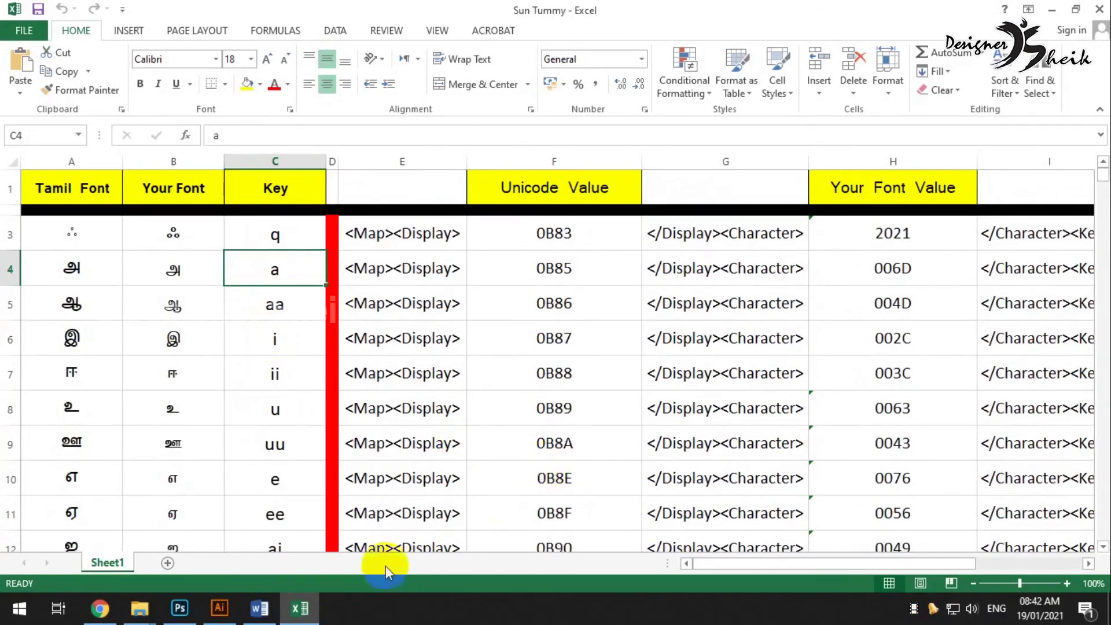
Switch to Word and write "அனைவருக்கும் நன்றி.." on a new line below the Tamil text.
{"action": "left_click", "coordinate": [255, 609]}
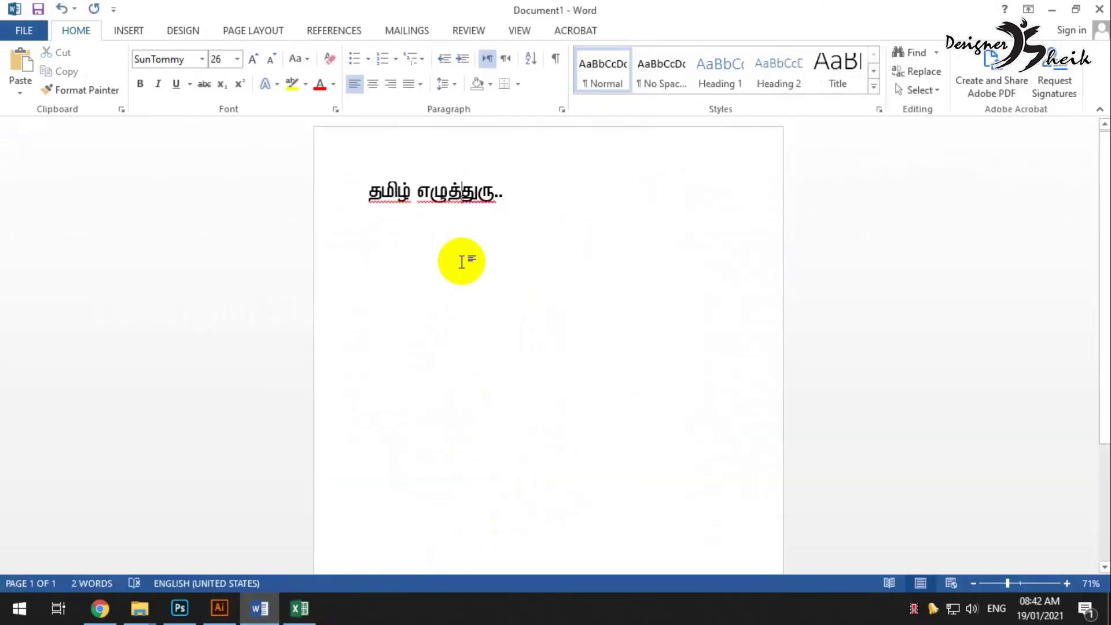
{"action": "key", "text": "Return"}
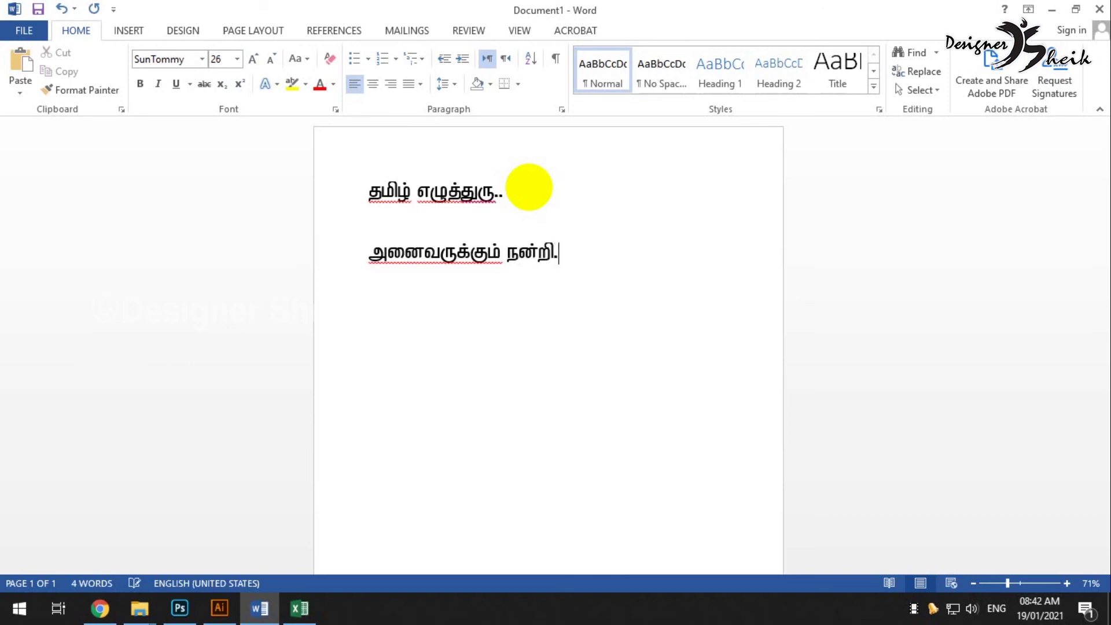
{"action": "type", "text": "."}
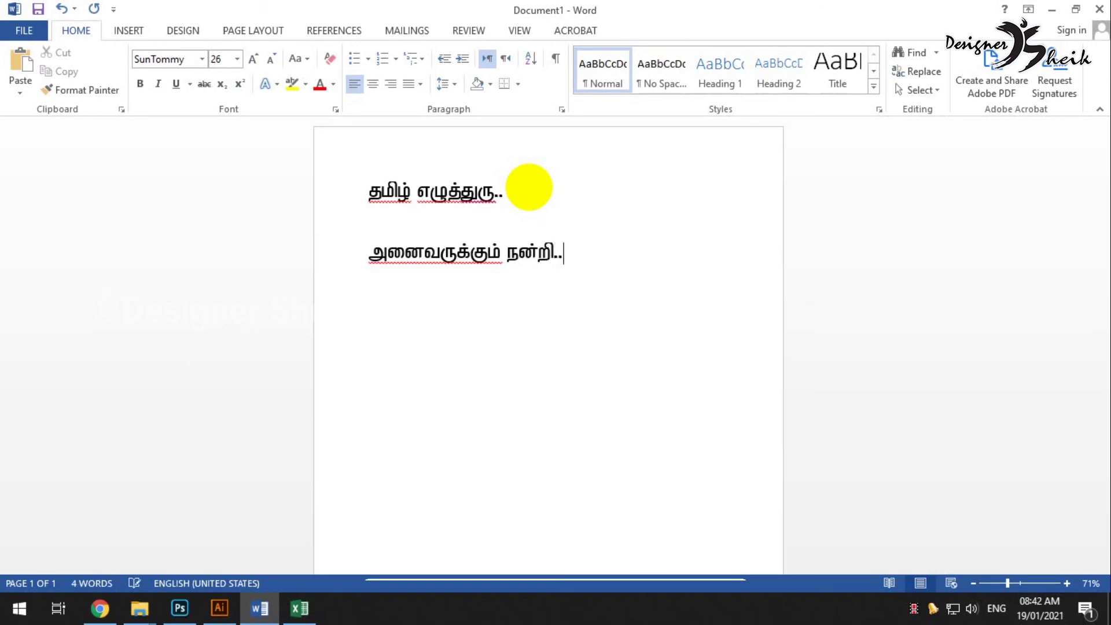
{"action": "left_click", "coordinate": [37, 10]}
{"action": "left_click", "coordinate": [29, 27]}
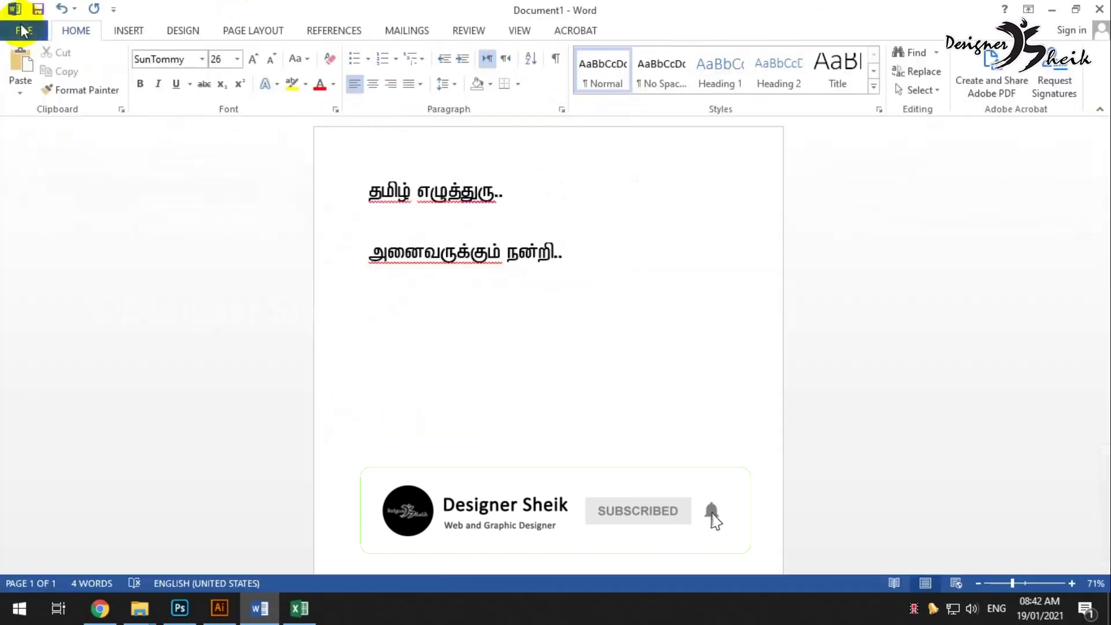